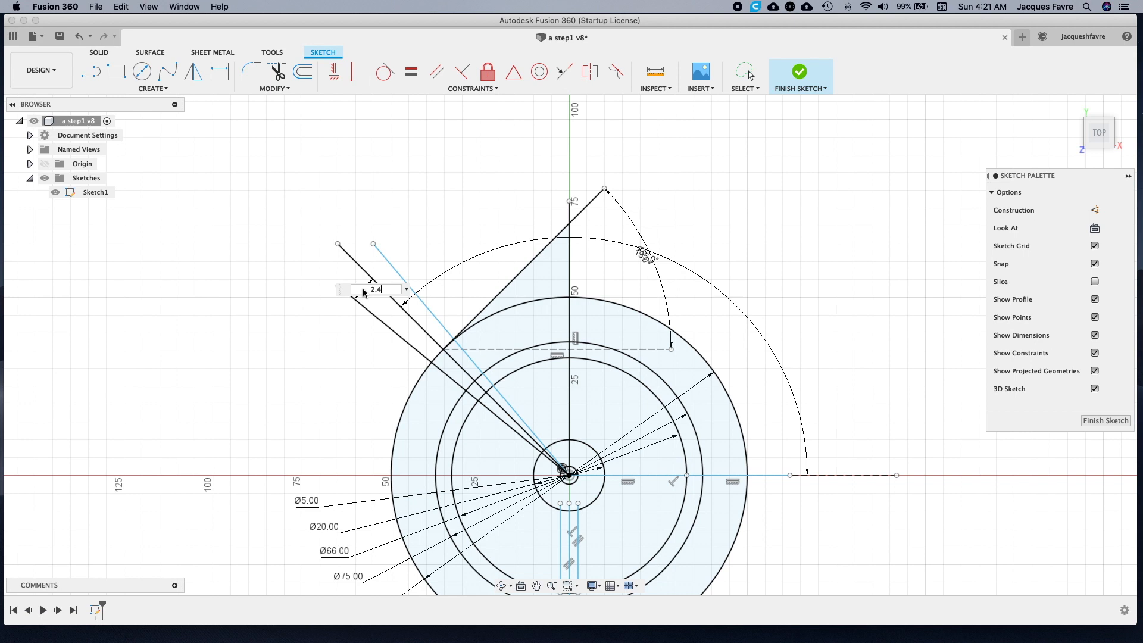
- Dimension the angle between the 135° line and the angled line on its upper side as 2.4°
right_click(260, 323)
click(262, 283)
click(390, 299)
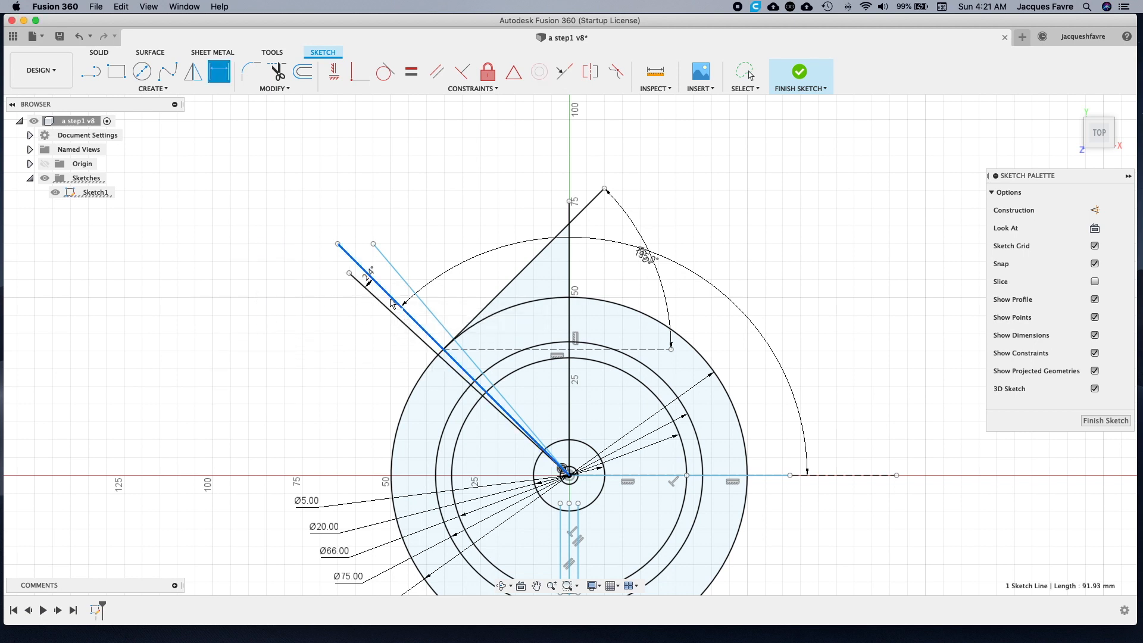
click(388, 262)
click(379, 274)
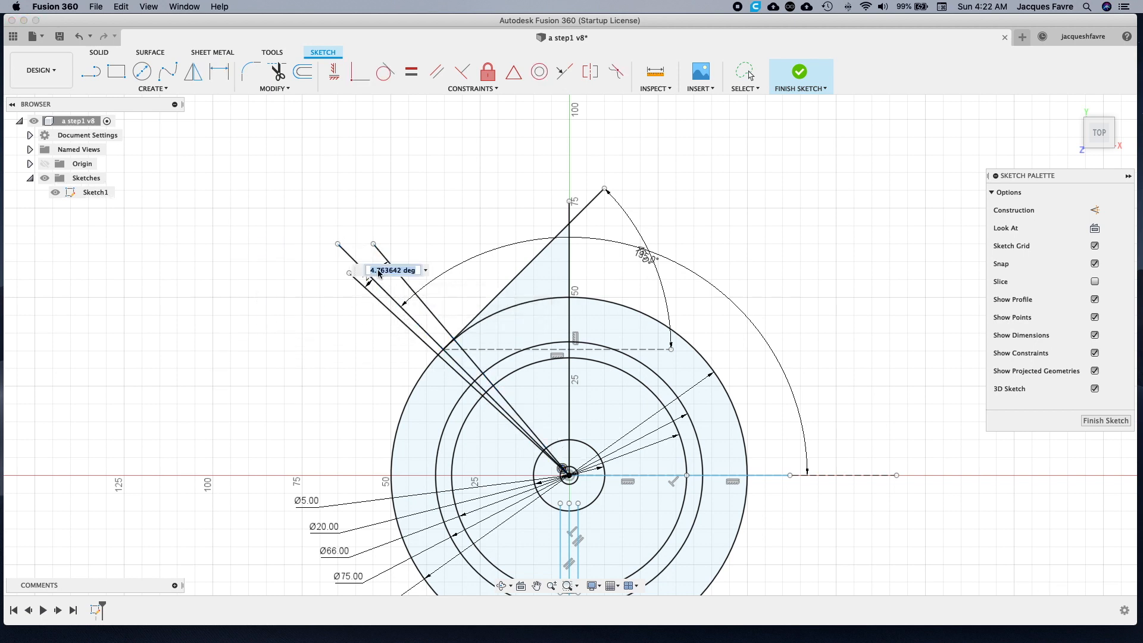
text(2.4)
key(Return)
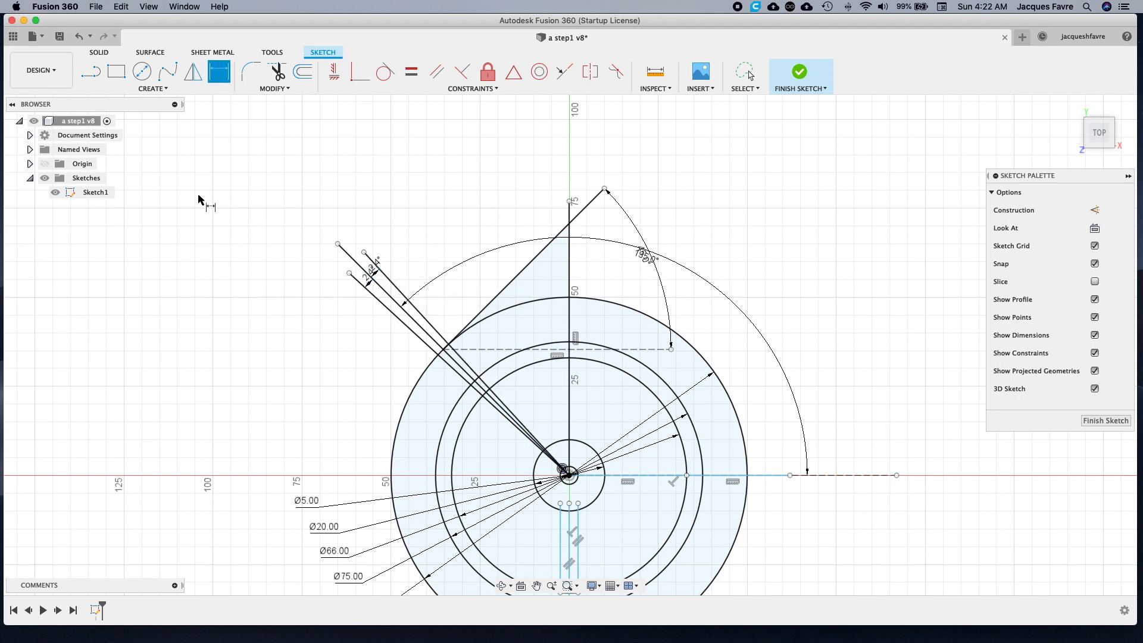
- Draw a 5 mm diameter circle centred where the 45° line crosses the vertical line above the wheel
click(143, 72)
scroll(575, 225, up, 5)
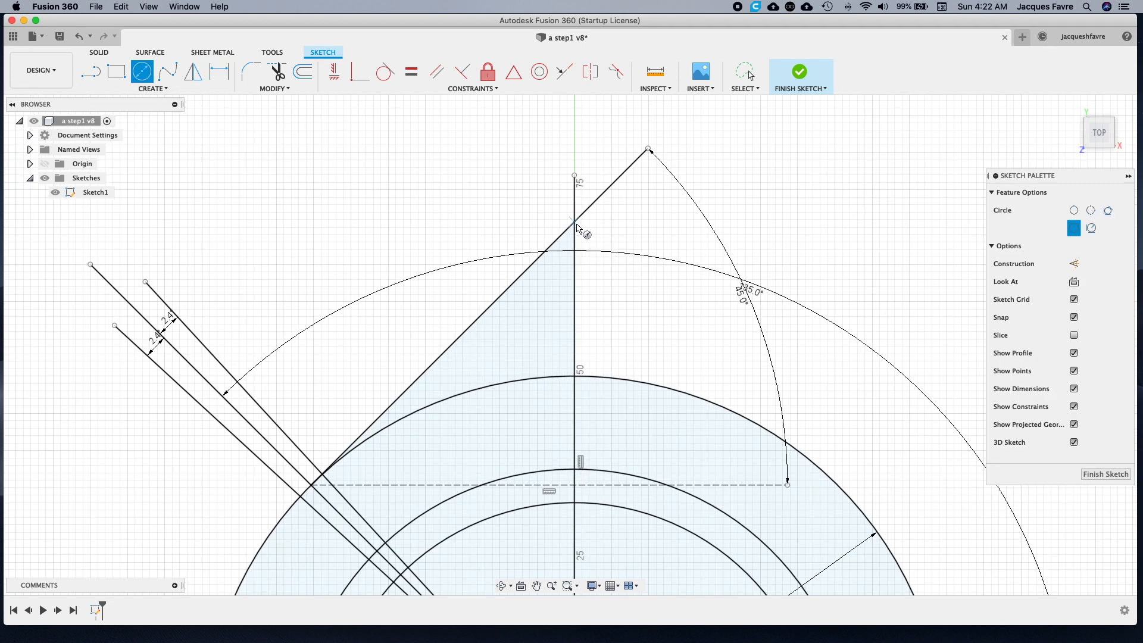
click(574, 224)
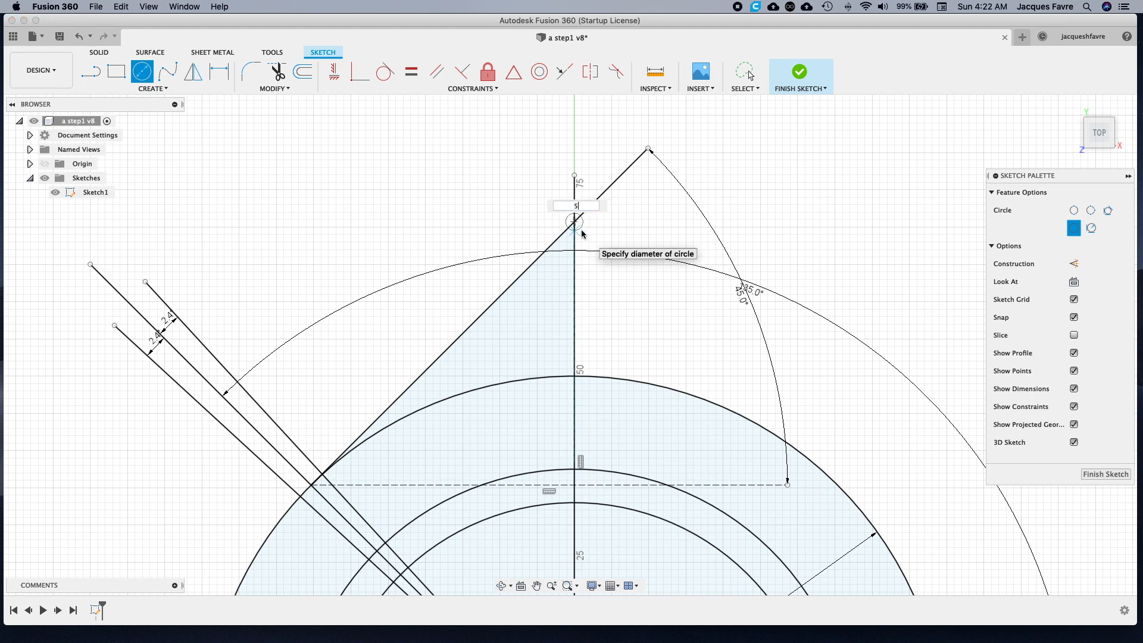
text(5)
key(Return)
key(Escape)
- Draw a 12 mm diameter circle concentric with the small circle above the wheel
right_click(615, 231)
click(614, 192)
click(574, 223)
text(12)
key(Return)
key(Escape)
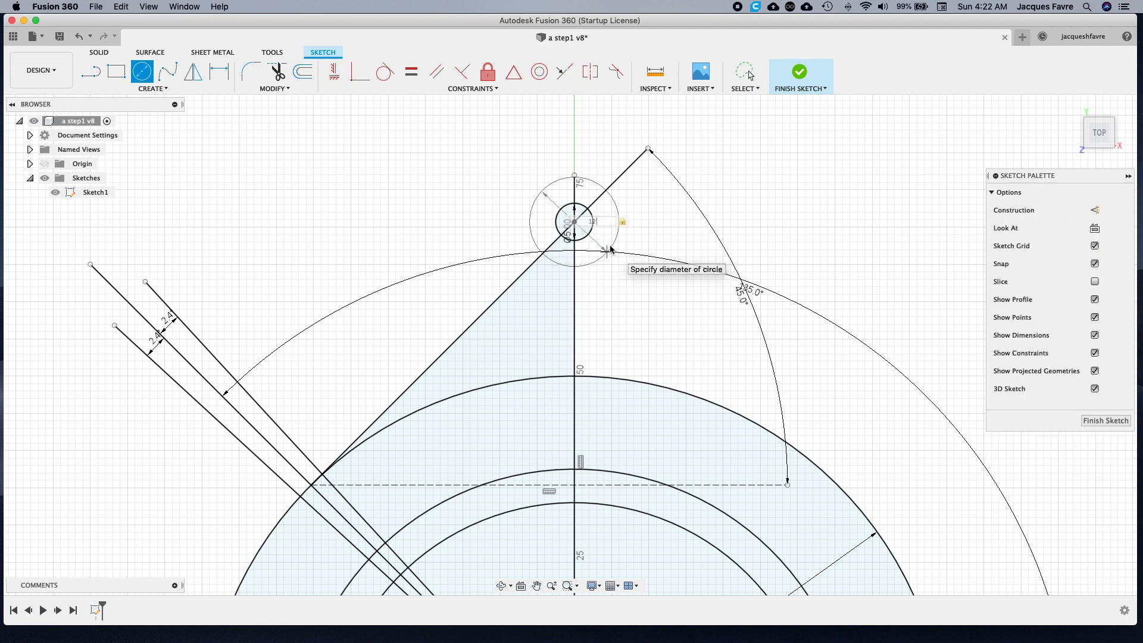
- Draw a concentric circle about 96 mm in diameter through the intersection of the upper 2.4° line and the wheel's outer circle
right_click(611, 250)
click(612, 211)
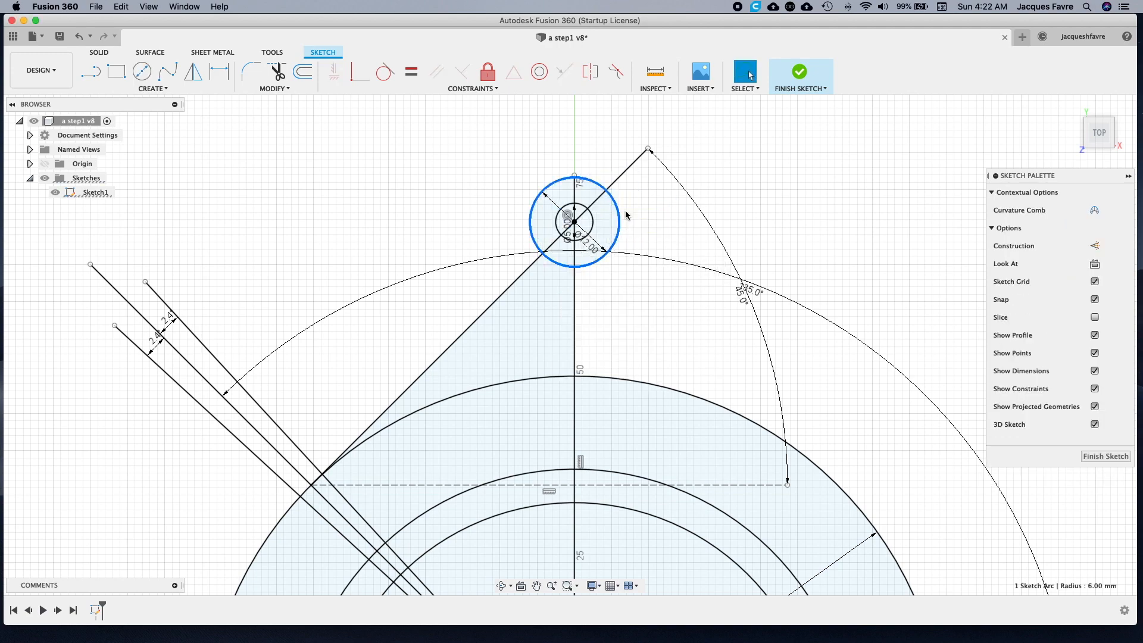
click(575, 222)
scroll(324, 467, up, 10)
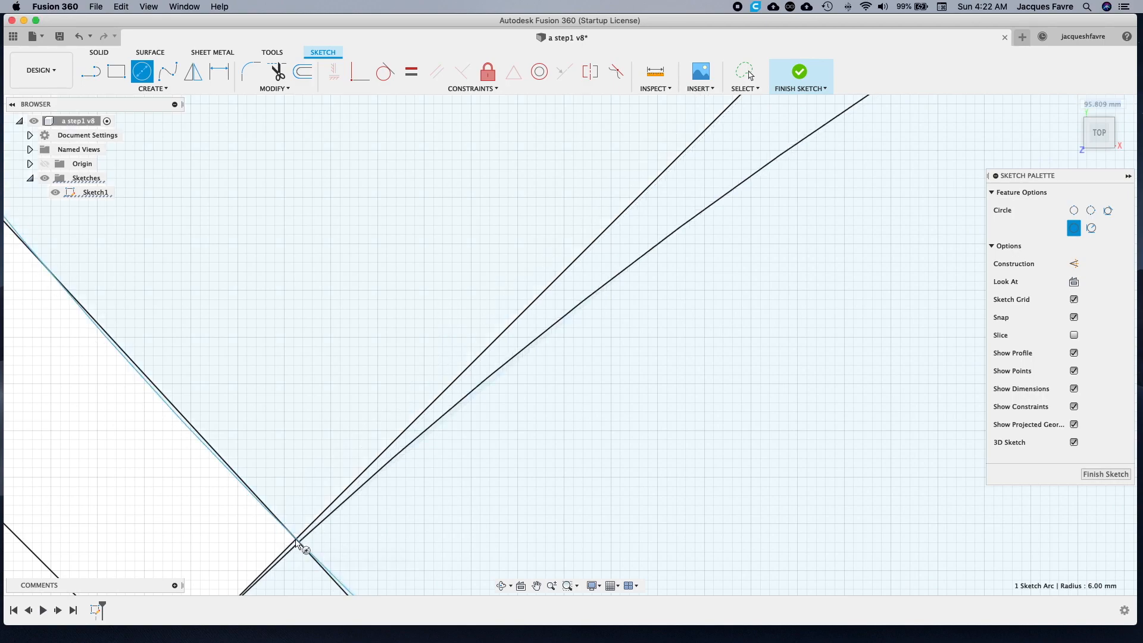
right_click(297, 544)
click(339, 538)
scroll(369, 506, up, 5)
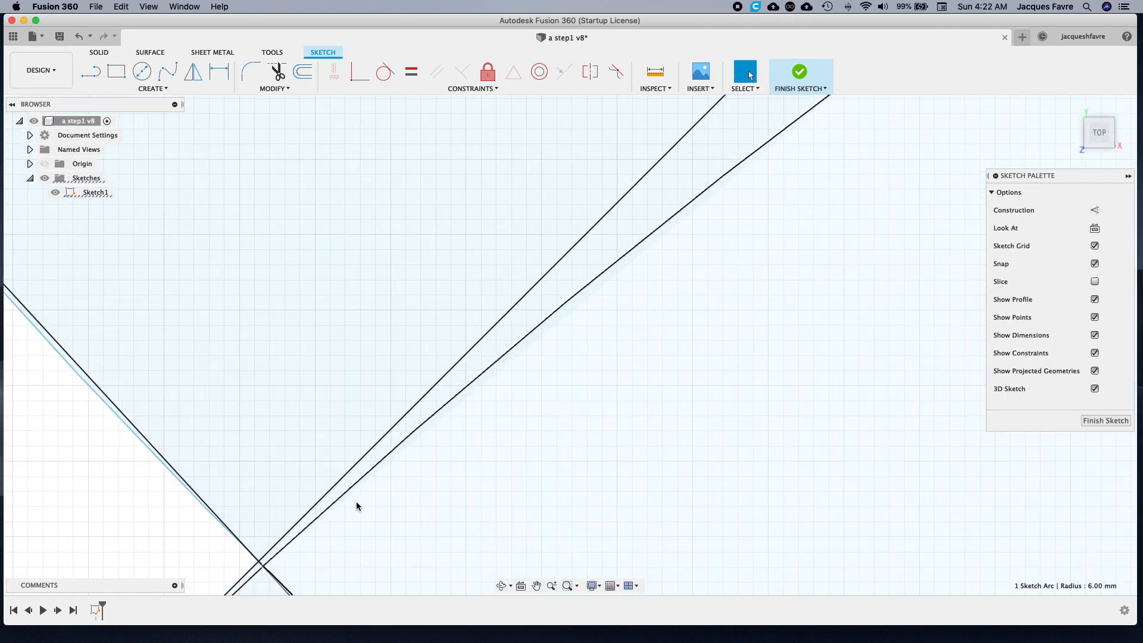
- Draw a larger circle from the same centre through the intersection of the lower 2.4° line and the wheel's outer circle
scroll(569, 393, down, 10)
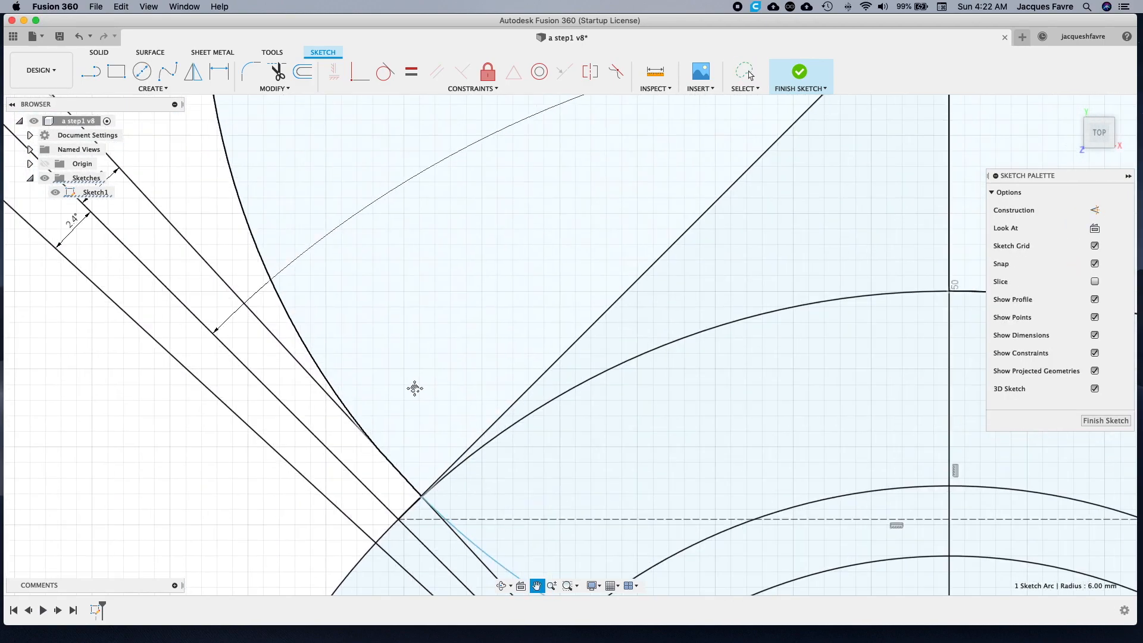
scroll(334, 383, down, 5)
right_click(365, 337)
click(376, 301)
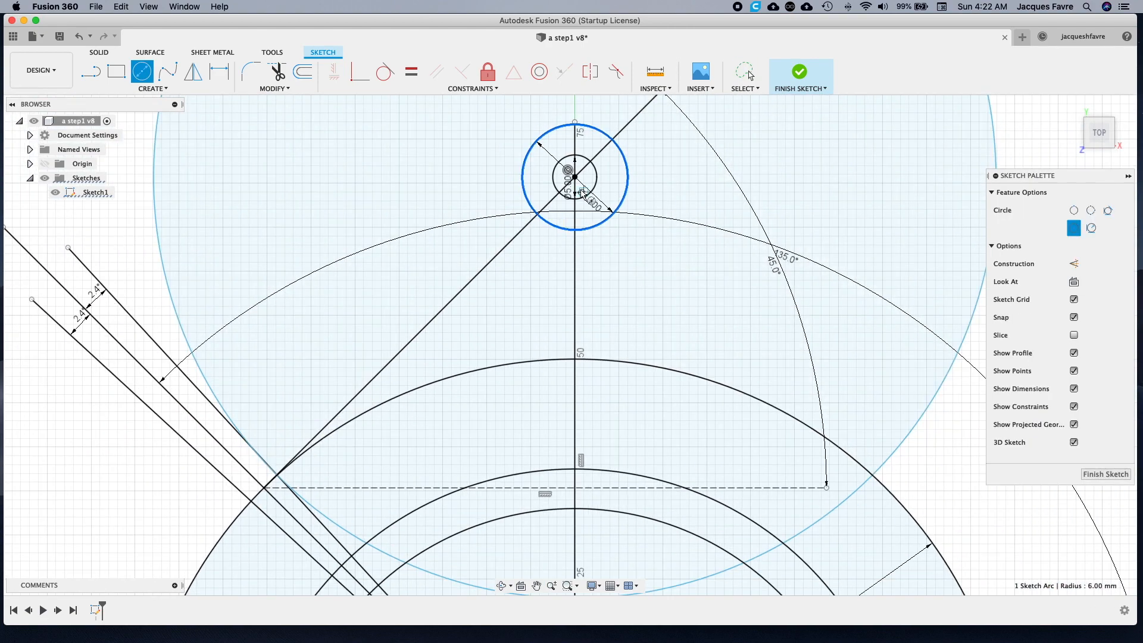
click(575, 177)
scroll(234, 472, up, 5)
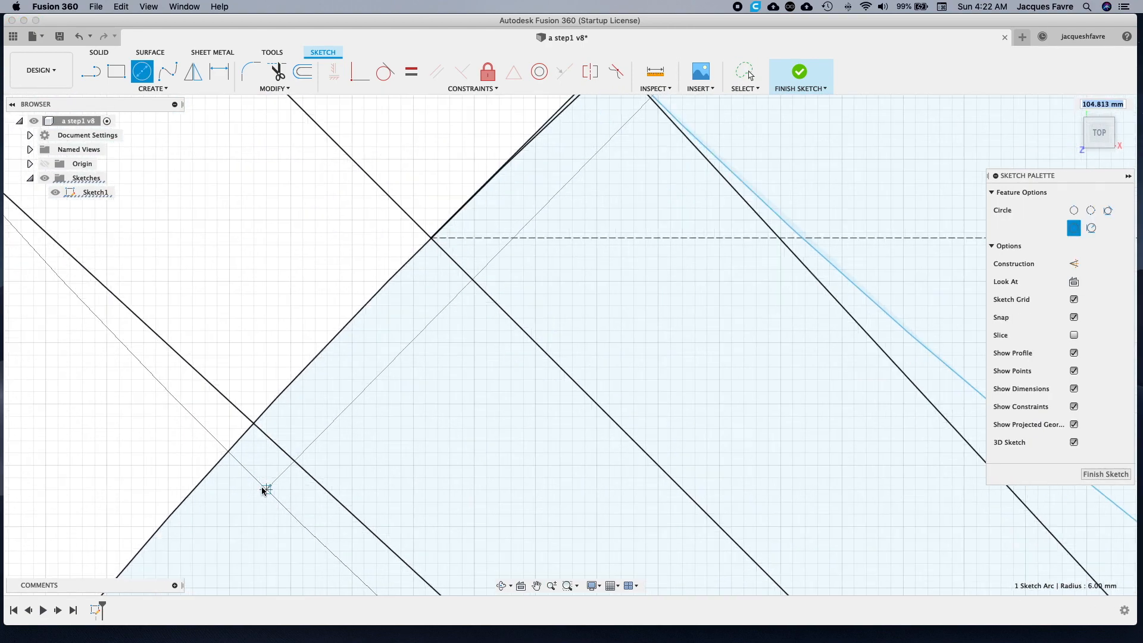
right_click(258, 433)
click(301, 423)
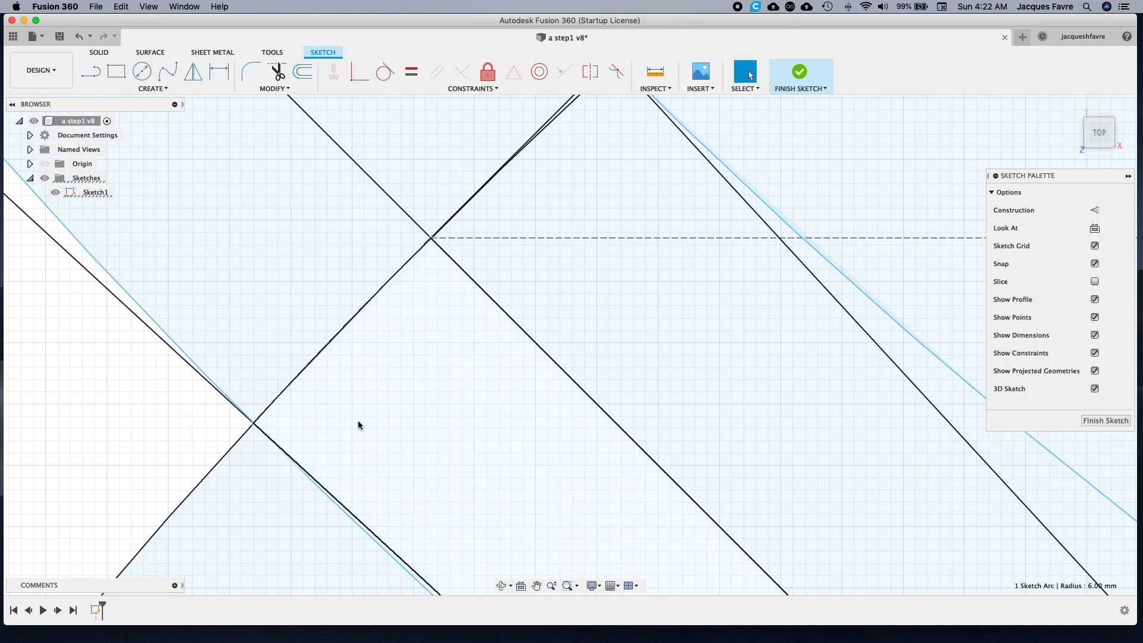
- Draw a horizontal line about 85 mm long rightward from where the 135° line meets the wheel's outer circle
scroll(359, 424, down, 3)
scroll(360, 424, down, 4)
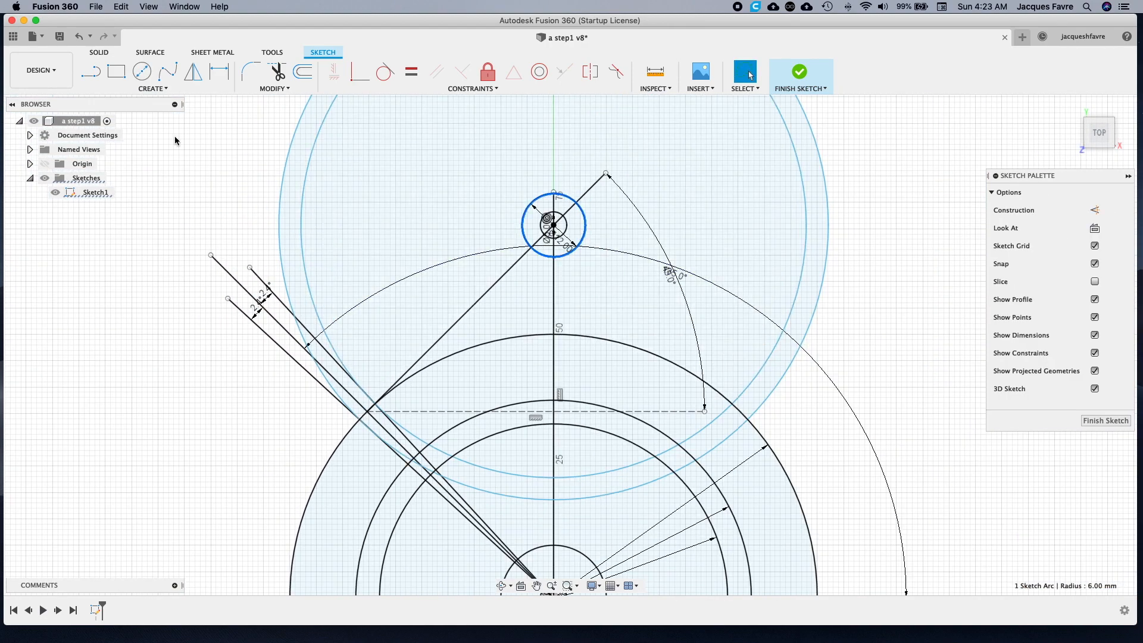
click(92, 80)
click(367, 410)
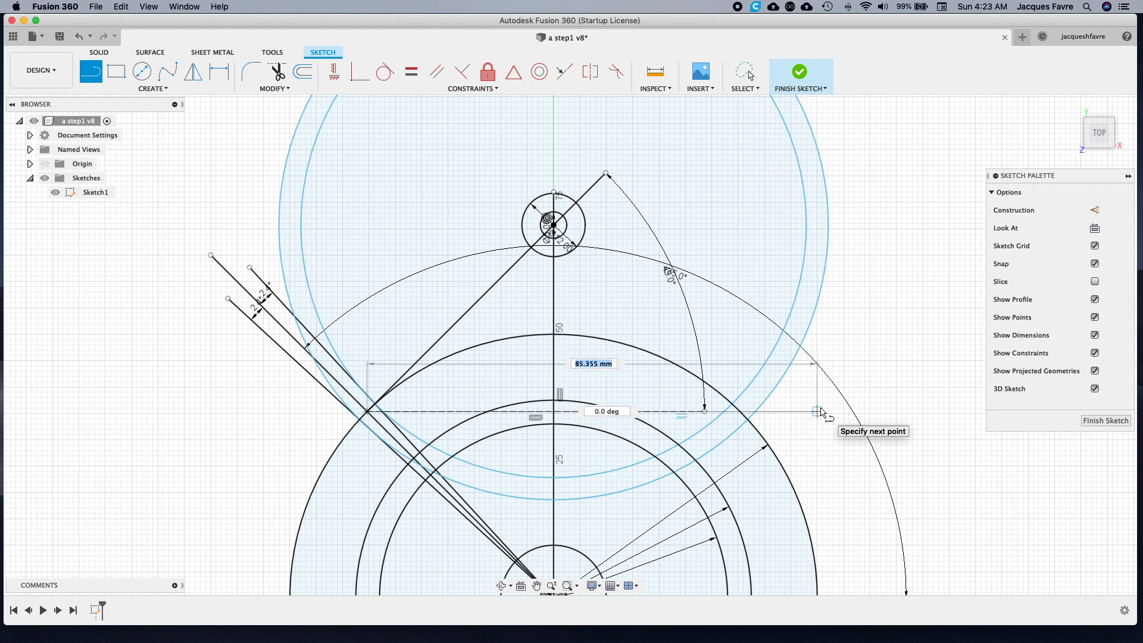
click(817, 411)
key(Escape)
- Extend the horizontal with a short line leftward from the same intersection, past the three angled lines
right_click(234, 425)
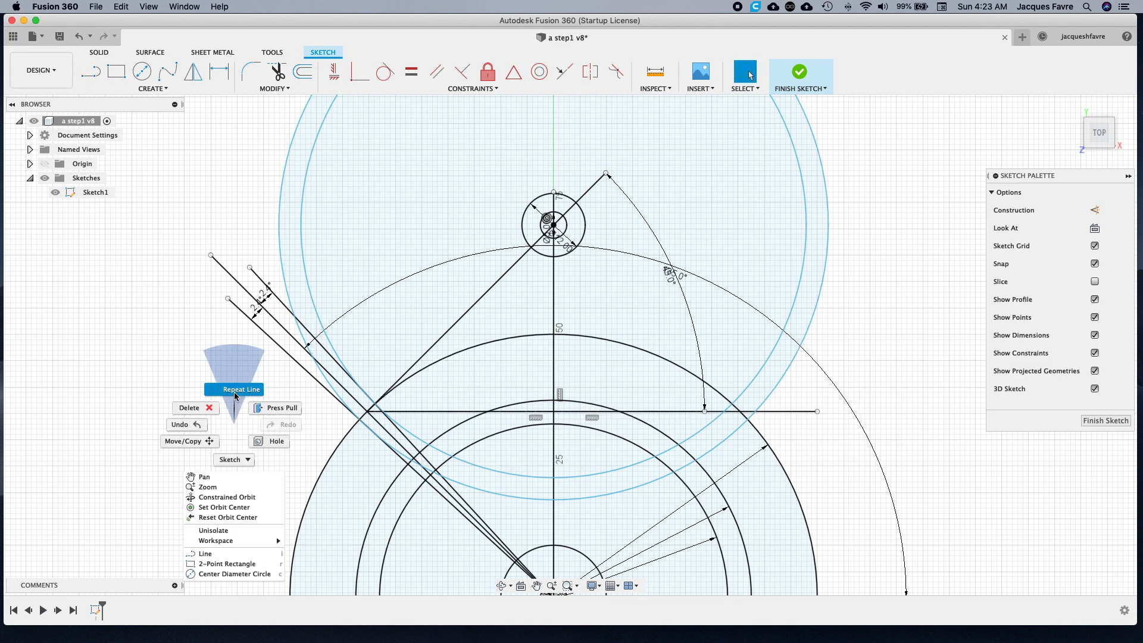
click(236, 390)
click(369, 412)
right_click(310, 413)
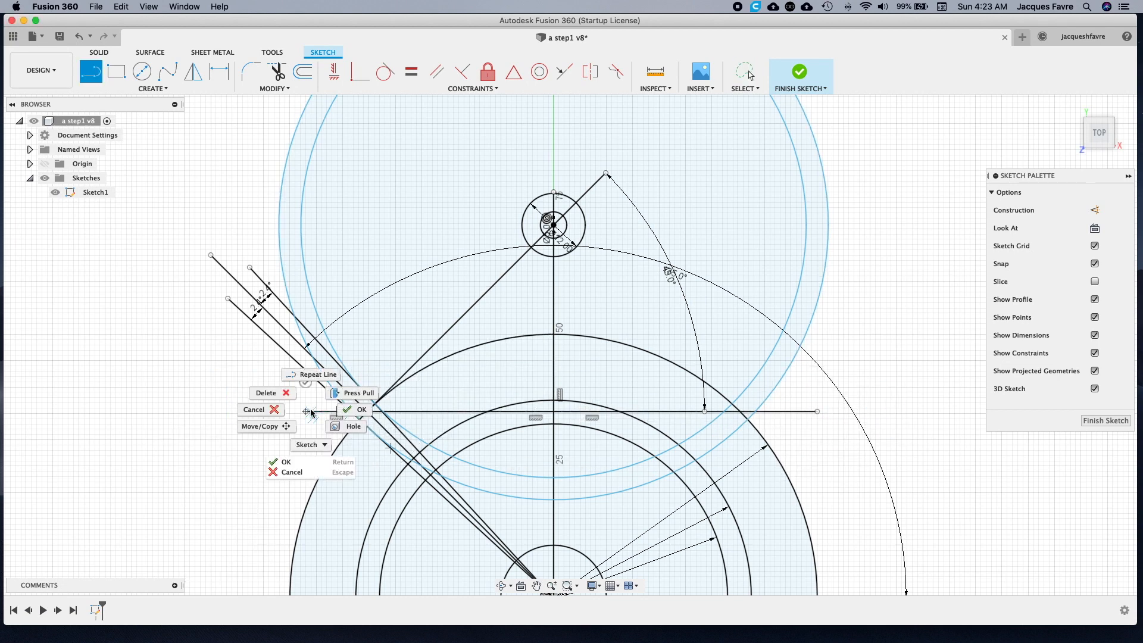
click(355, 410)
- Draw a short vertical line upward from the right-hand intersection of the horizontal line and the wheel's outer circle
right_click(238, 426)
click(237, 388)
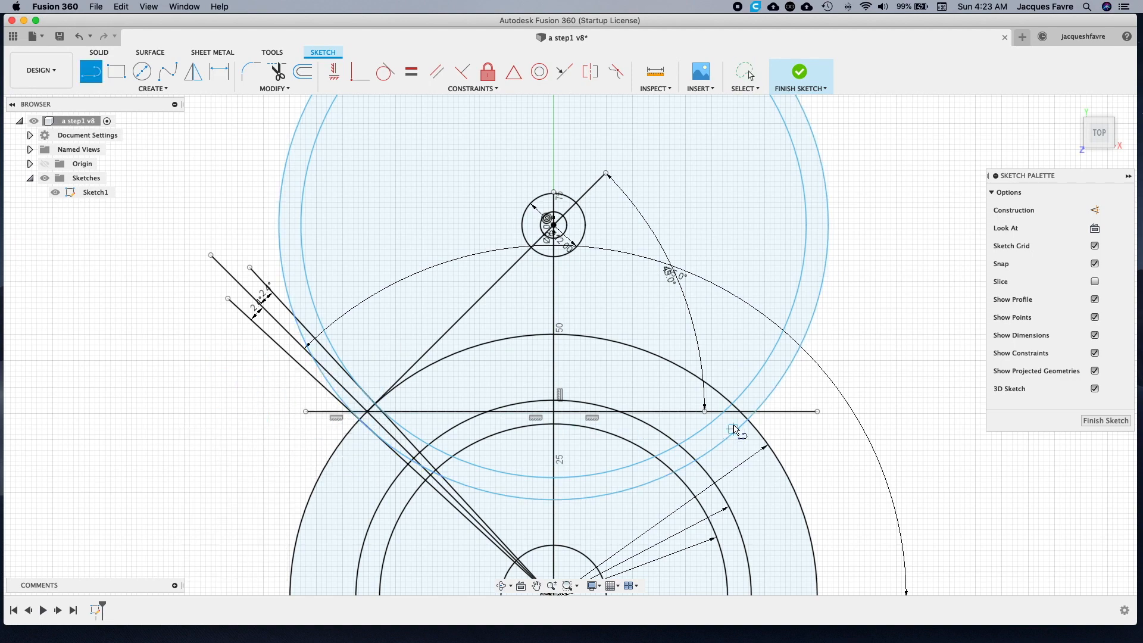
scroll(737, 432, up, 6)
click(747, 369)
click(747, 244)
right_click(746, 244)
click(778, 246)
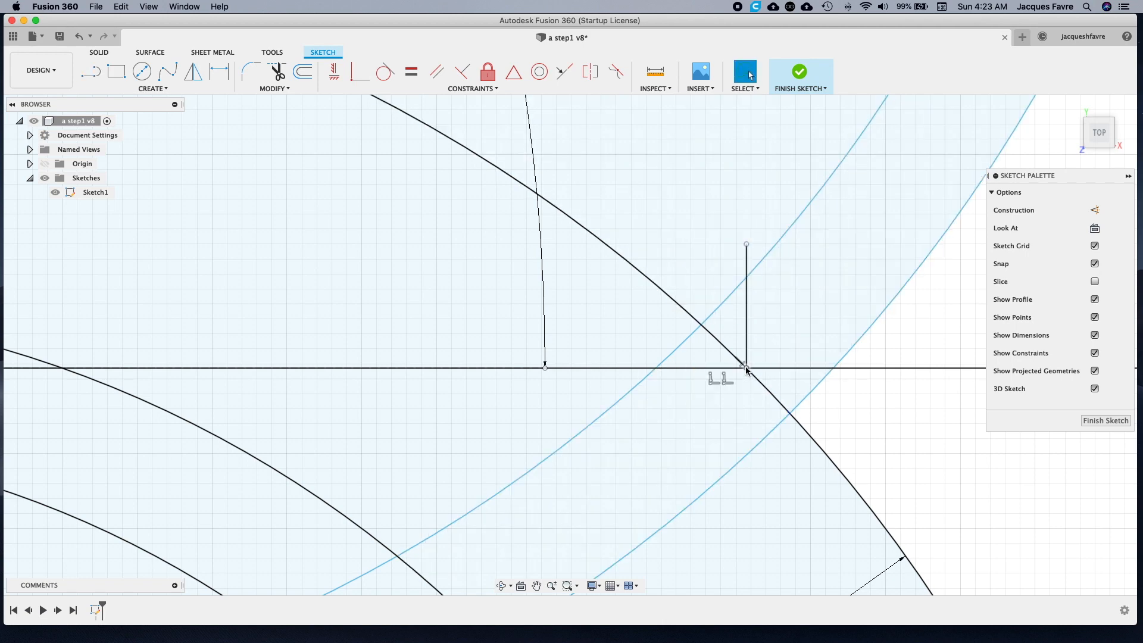
- Draw a vertical line about 5.4 mm long downward from that same right-hand intersection
right_click(748, 373)
click(747, 334)
click(747, 369)
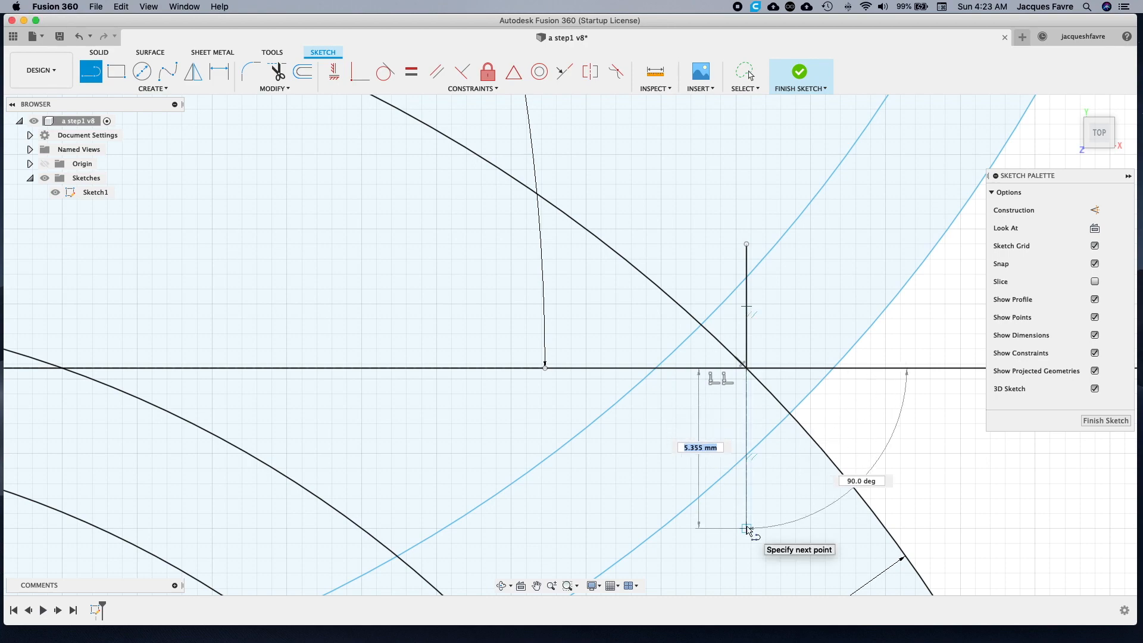
click(748, 529)
right_click(749, 529)
click(777, 527)
- Draw a vertical line about 59 mm long from the upper circles' centre up past the largest of them
scroll(777, 526, down, 6)
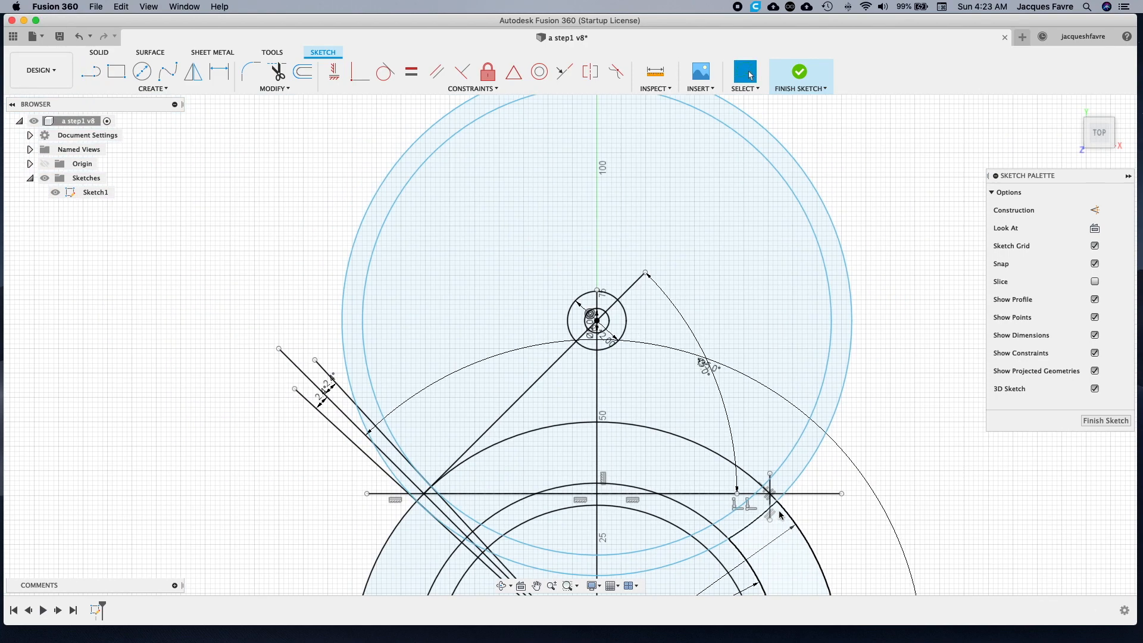
scroll(324, 472, down, 3)
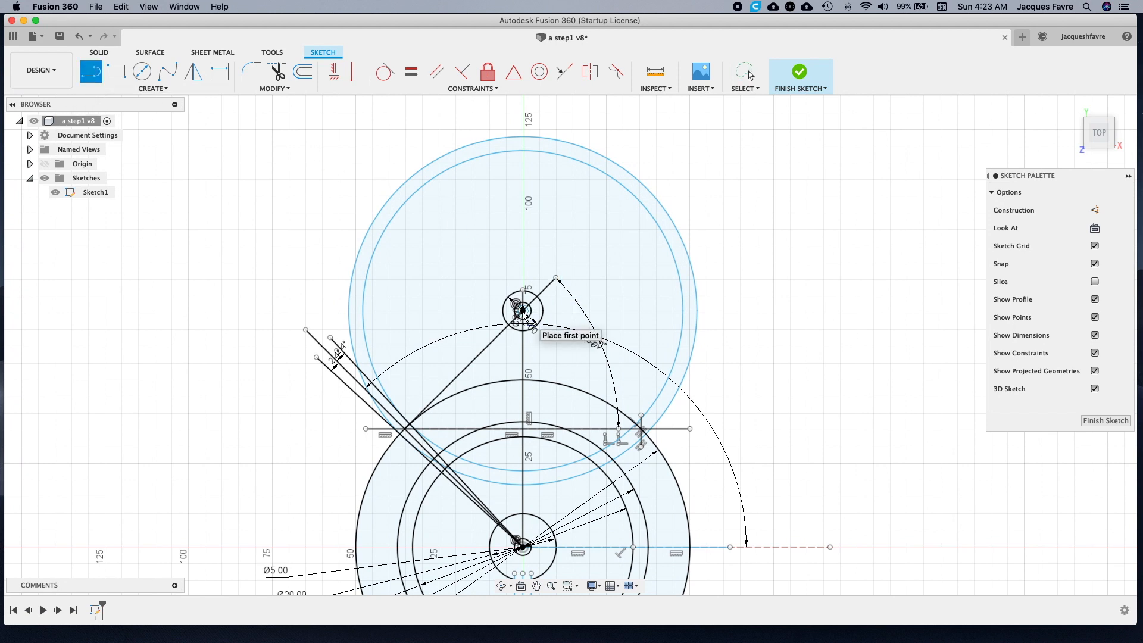
click(523, 113)
right_click(522, 113)
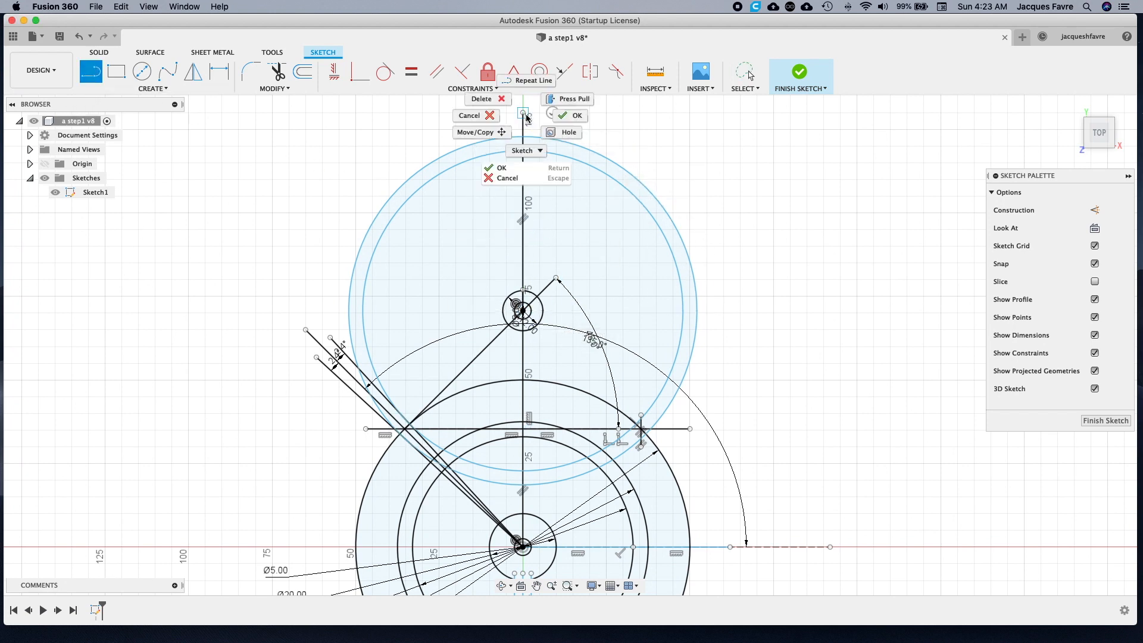
click(577, 124)
- Offset the upper vertical line by 6 mm to each side
click(275, 88)
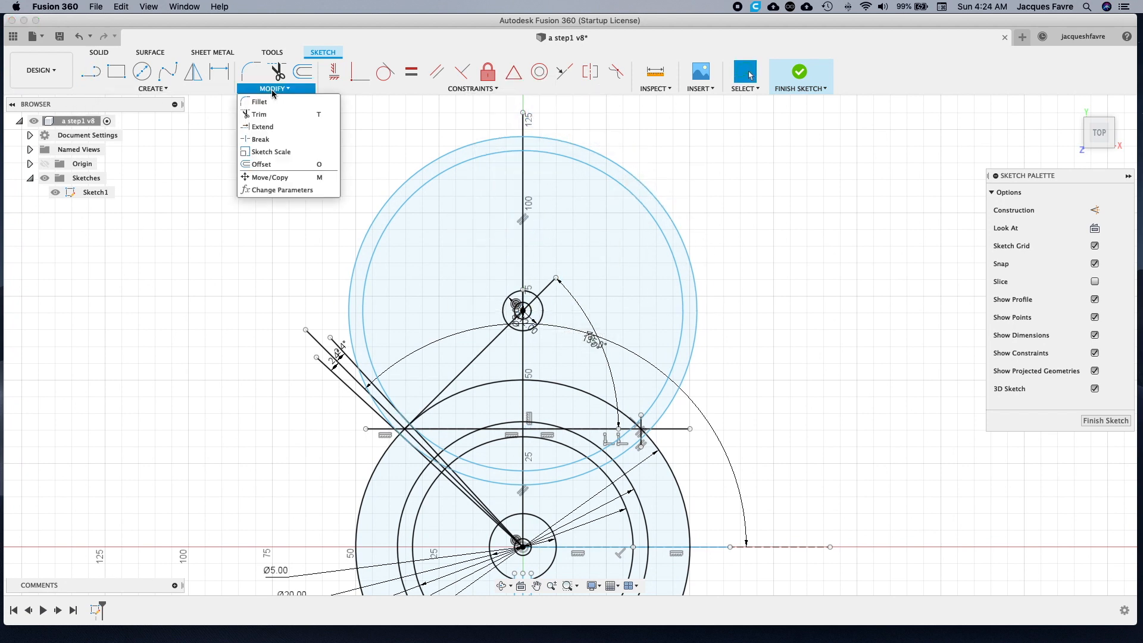
click(261, 168)
click(524, 239)
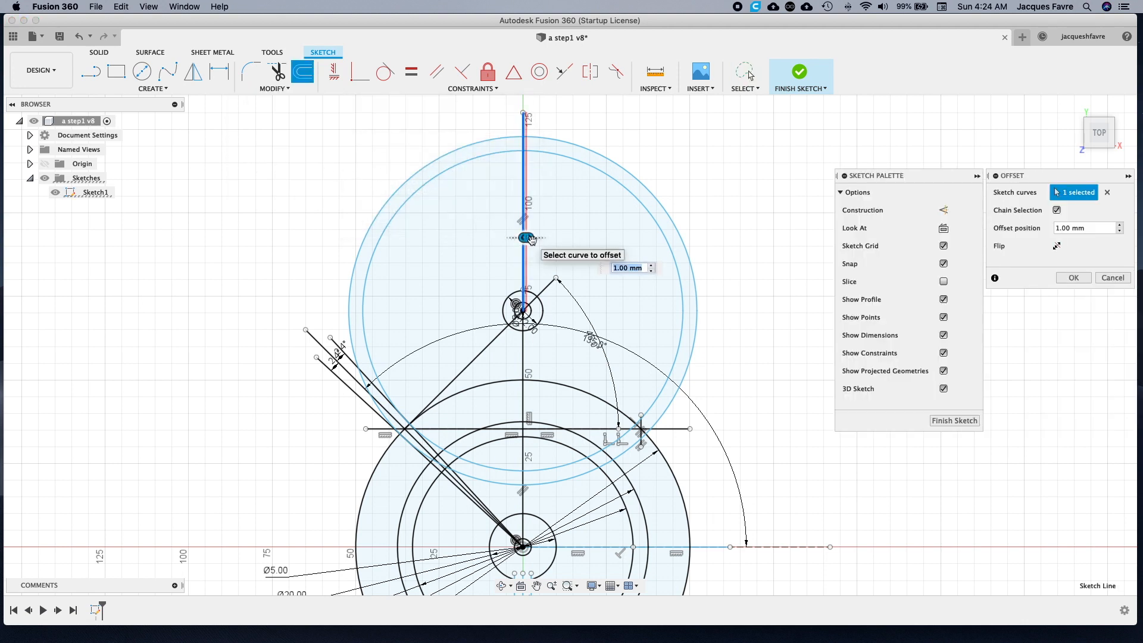
text(6)
key(Return)
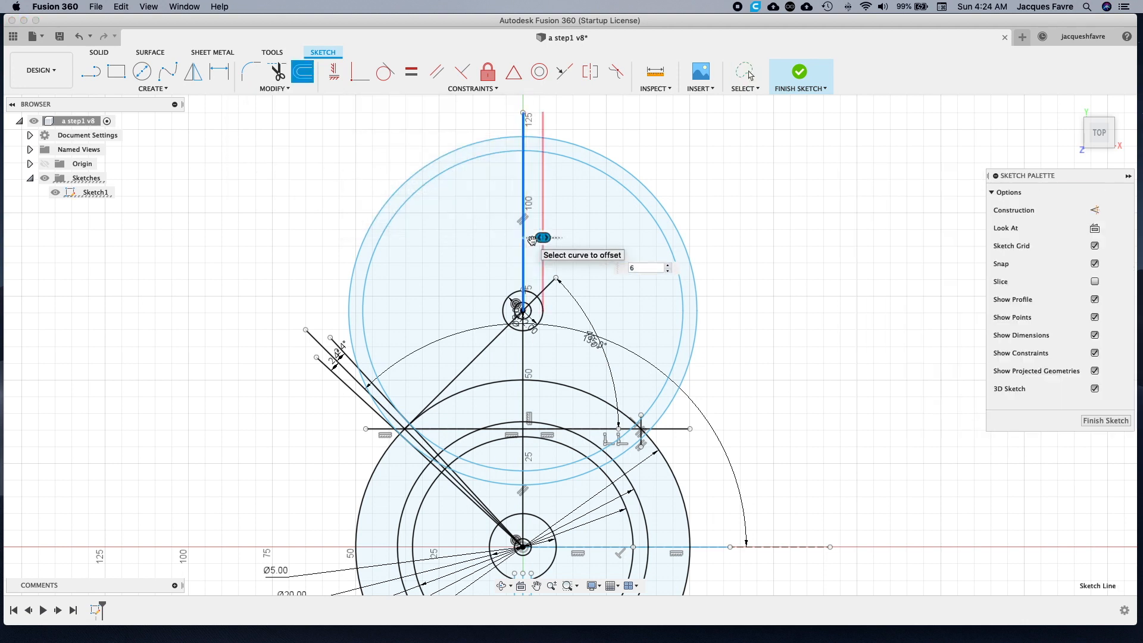
right_click(528, 237)
click(524, 206)
click(522, 249)
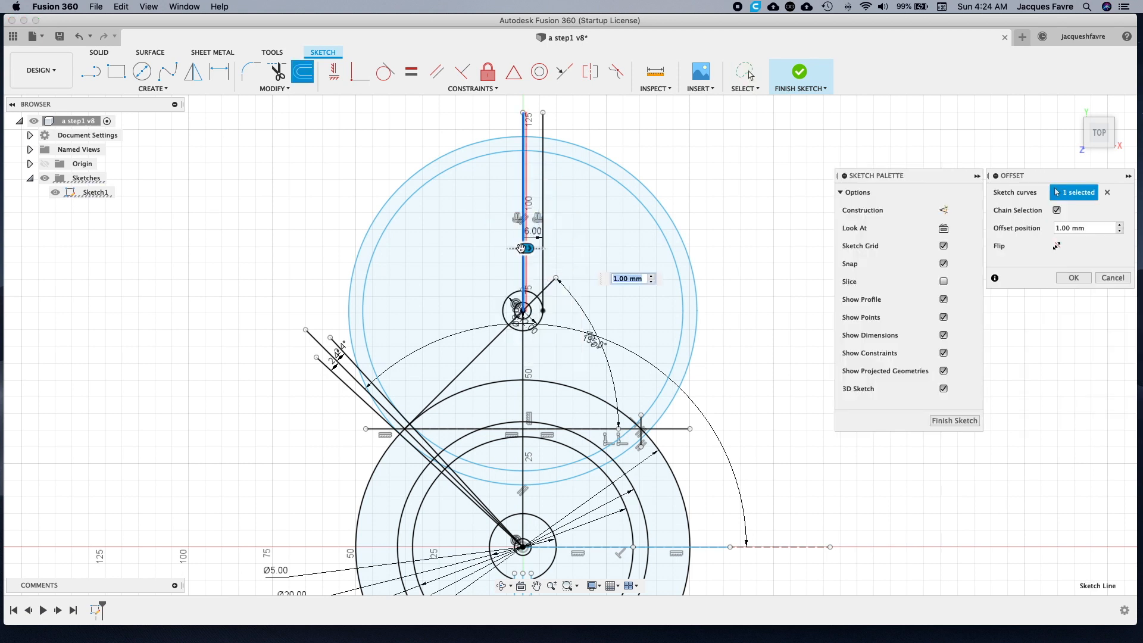
key(Return)
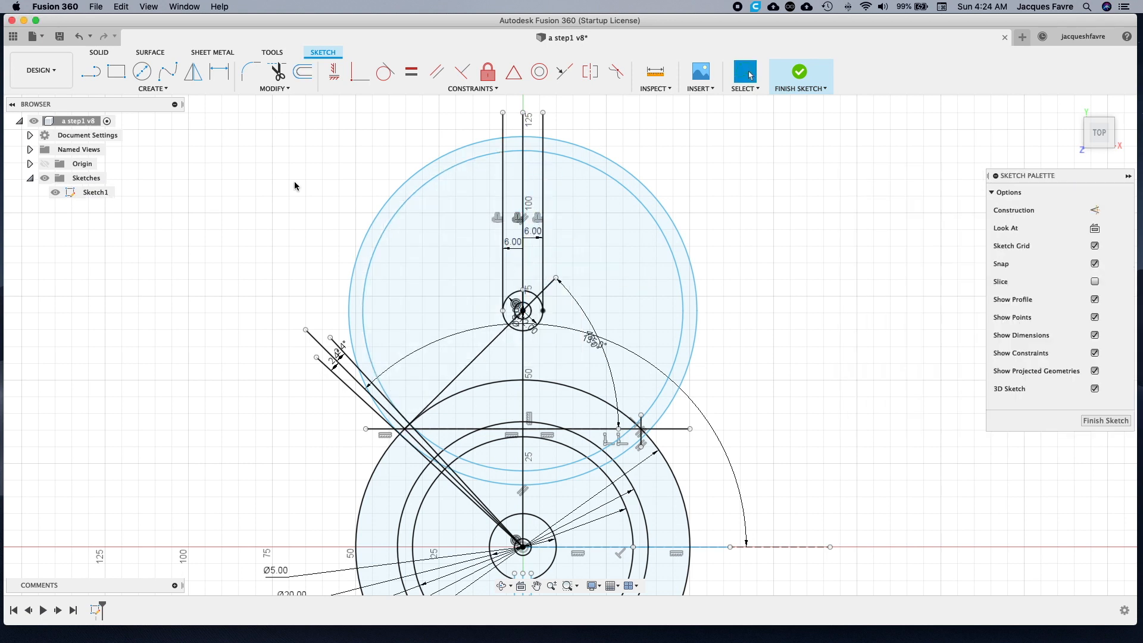
- Create a full circular pattern of the two offset lines about the upper circles' centre, with a quantity of 3
click(153, 88)
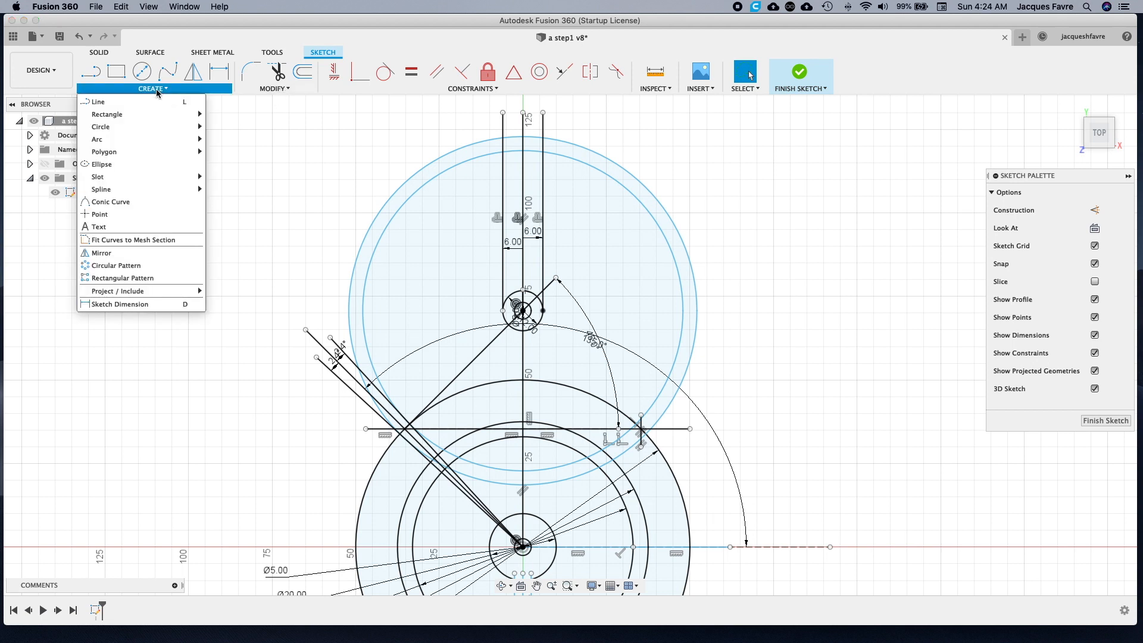
click(105, 265)
click(503, 189)
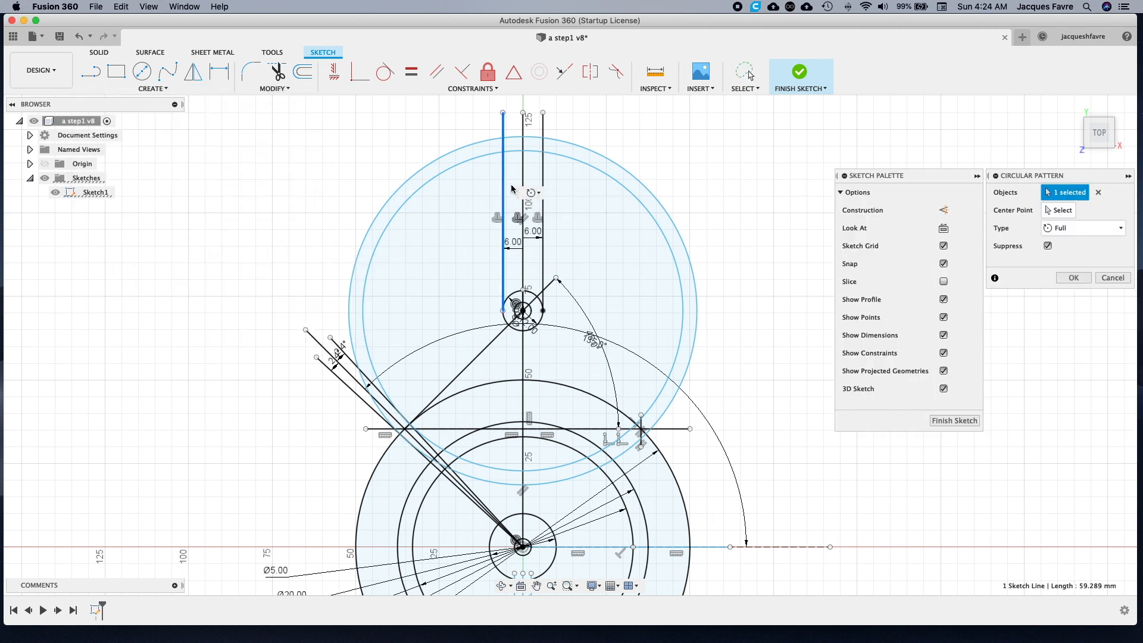
click(543, 188)
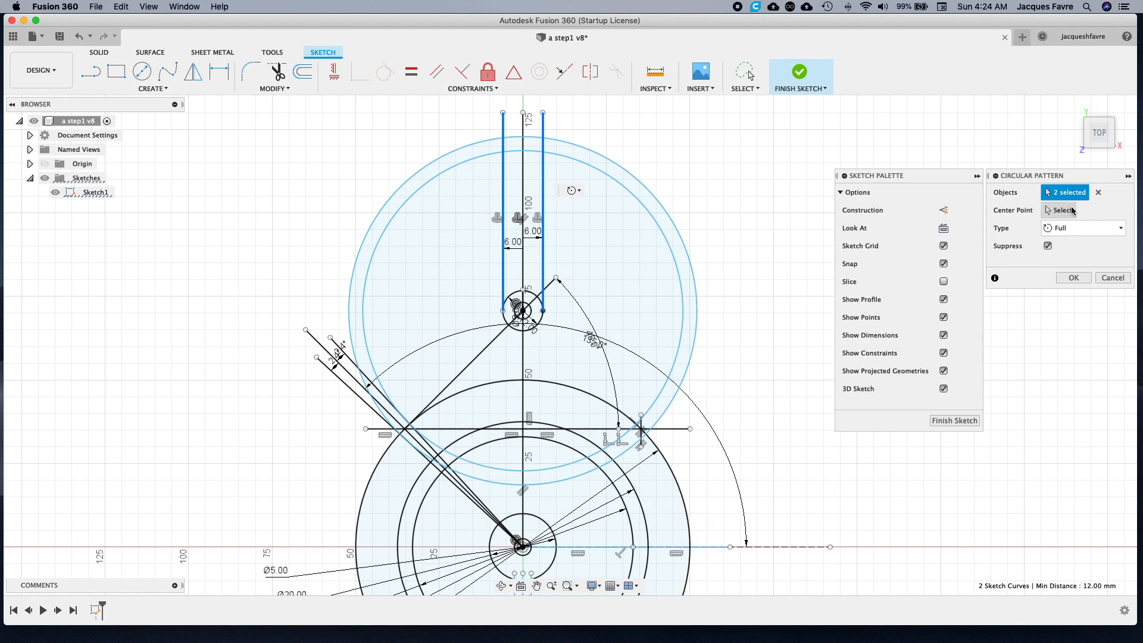
click(522, 310)
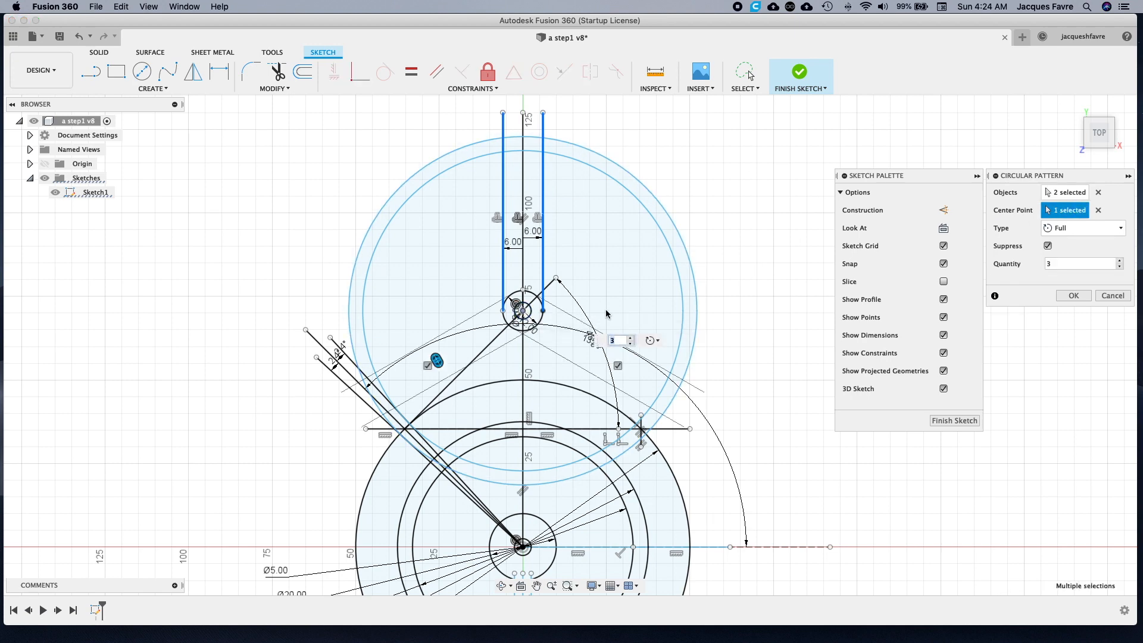
click(1072, 296)
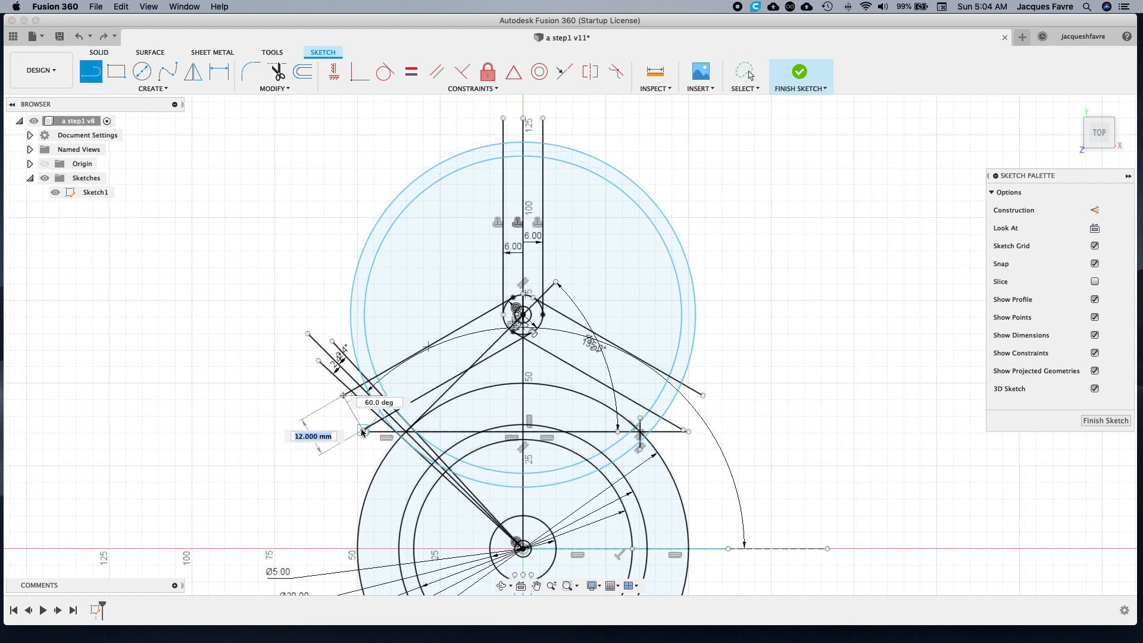
- Close the left slanted arm's outer end with a 12 mm line
right_click(363, 430)
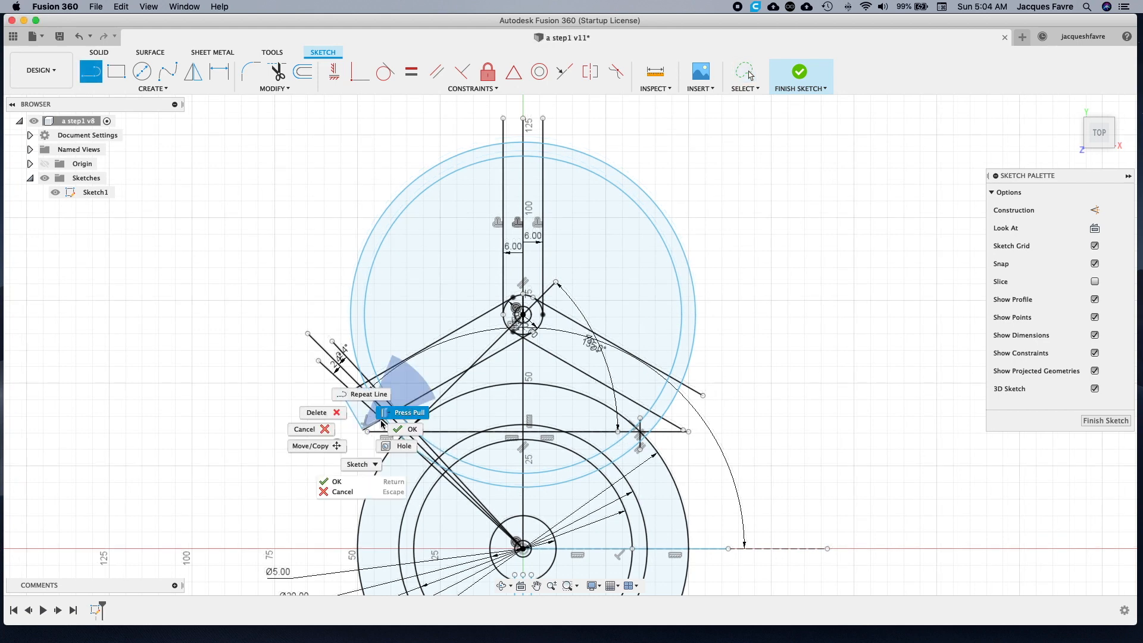
click(414, 413)
- Delete the lower edge lines of both slanted arms and the long diagonal line crossing the hub
right_click(417, 401)
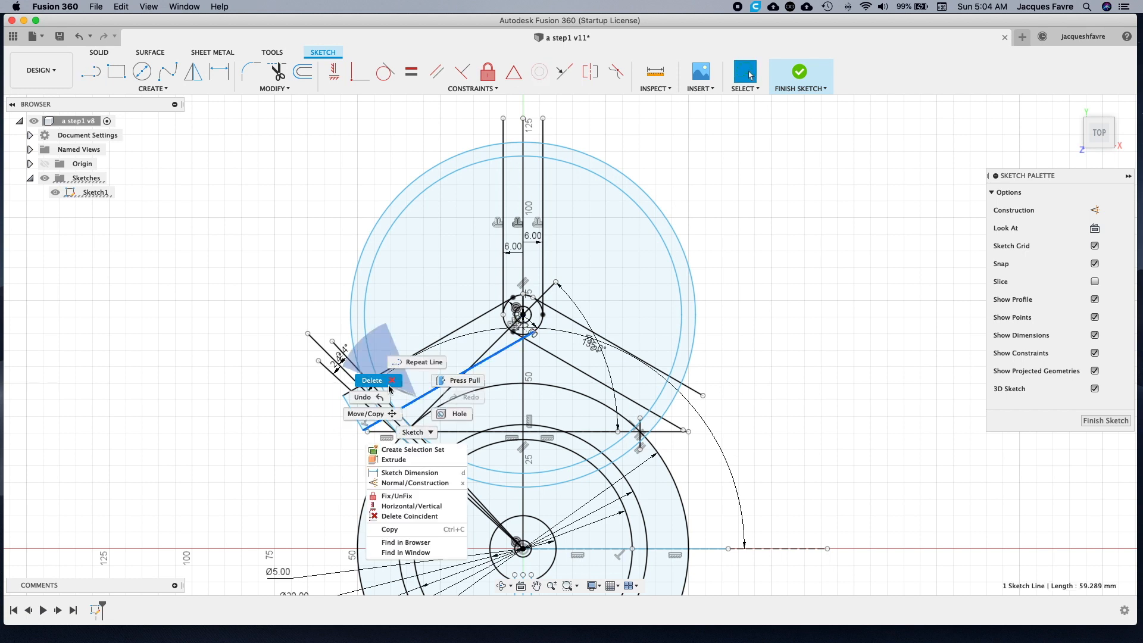
click(372, 347)
right_click(585, 376)
click(548, 359)
click(473, 362)
right_click(473, 362)
click(445, 349)
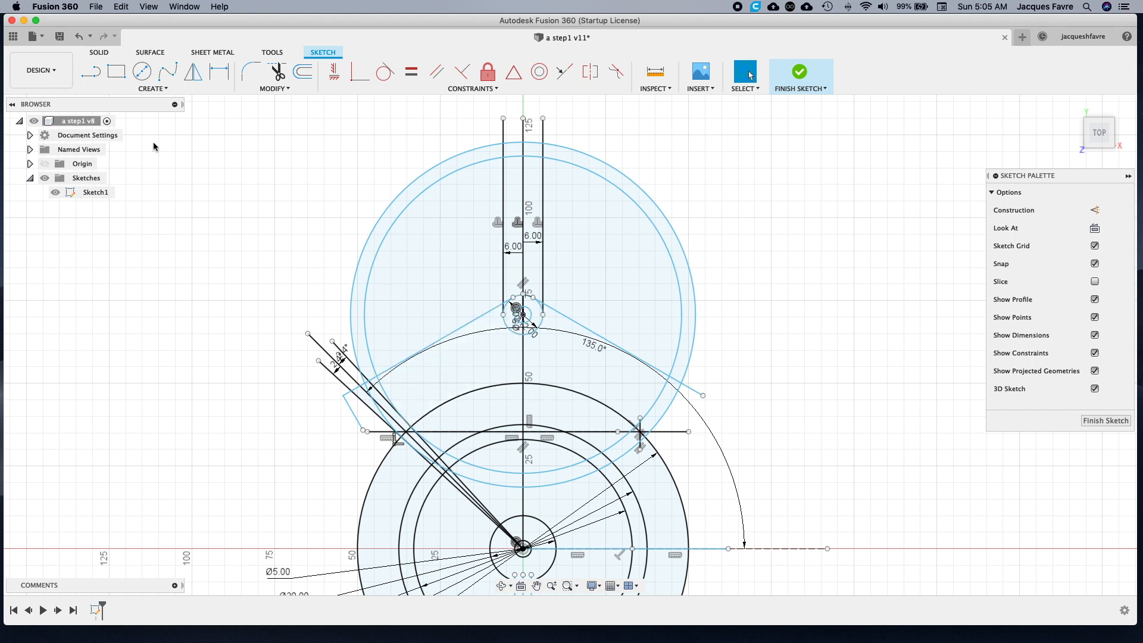
- Draw a line about 56.5 mm long from the middle of the left arm's end line to the bottom of the hub circle
click(355, 416)
right_click(524, 336)
click(566, 340)
- Mirror the new lower edge of the left arm about the vertical centre line
click(153, 89)
click(106, 251)
click(435, 377)
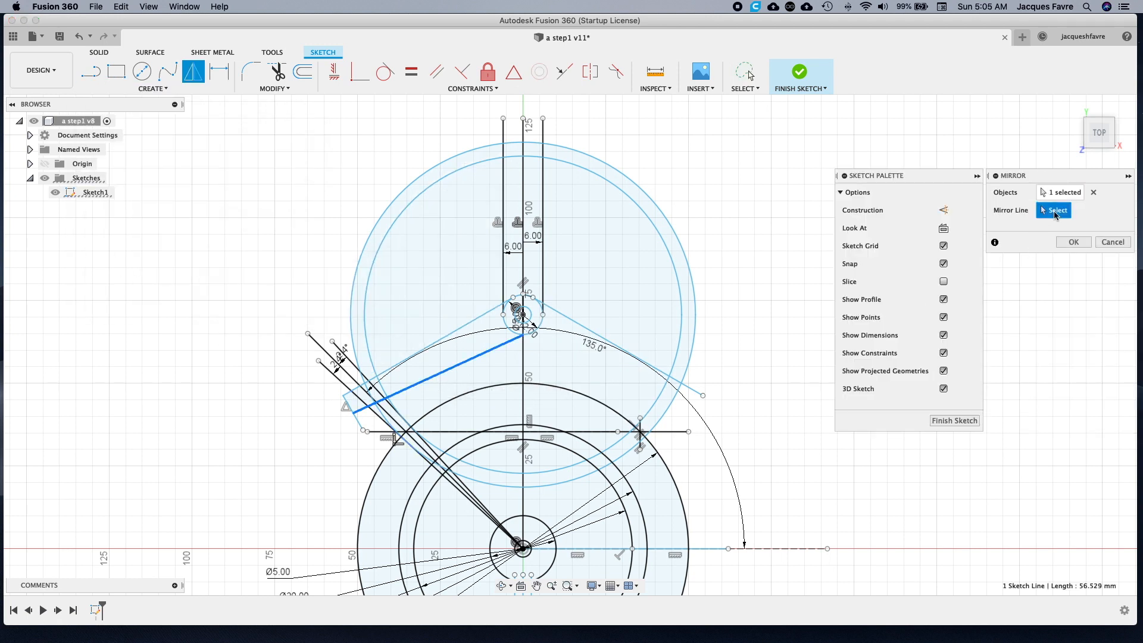
click(523, 374)
click(1074, 241)
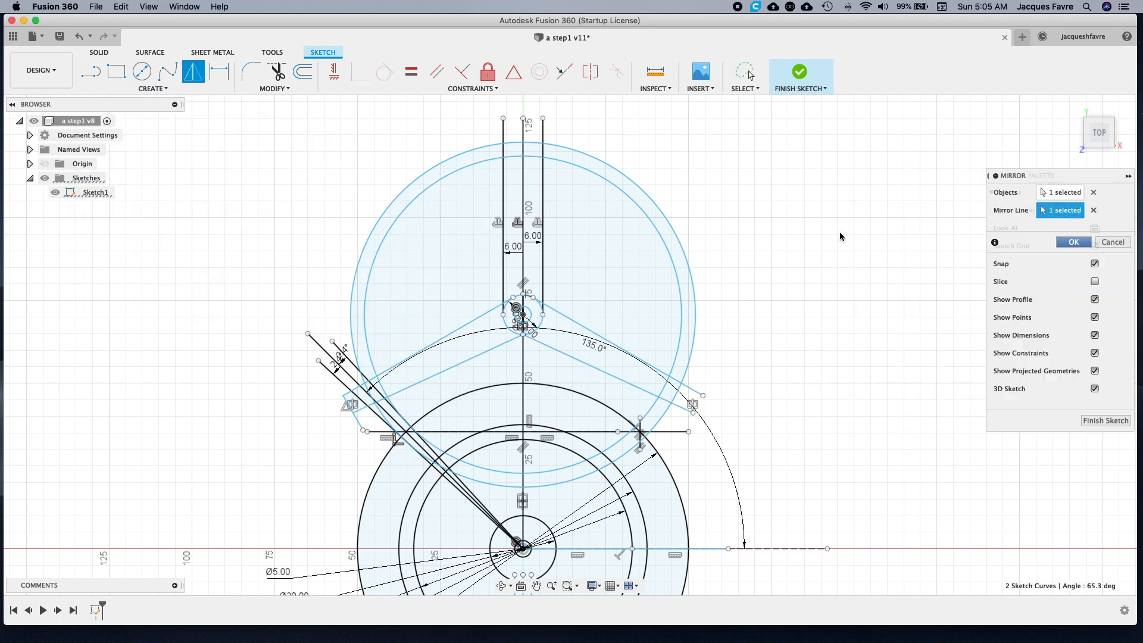
- Trim the left arm's edge segments across the guide lines and cut the right arm's lower edge back to the inner rim circle
scroll(425, 396, up, 5)
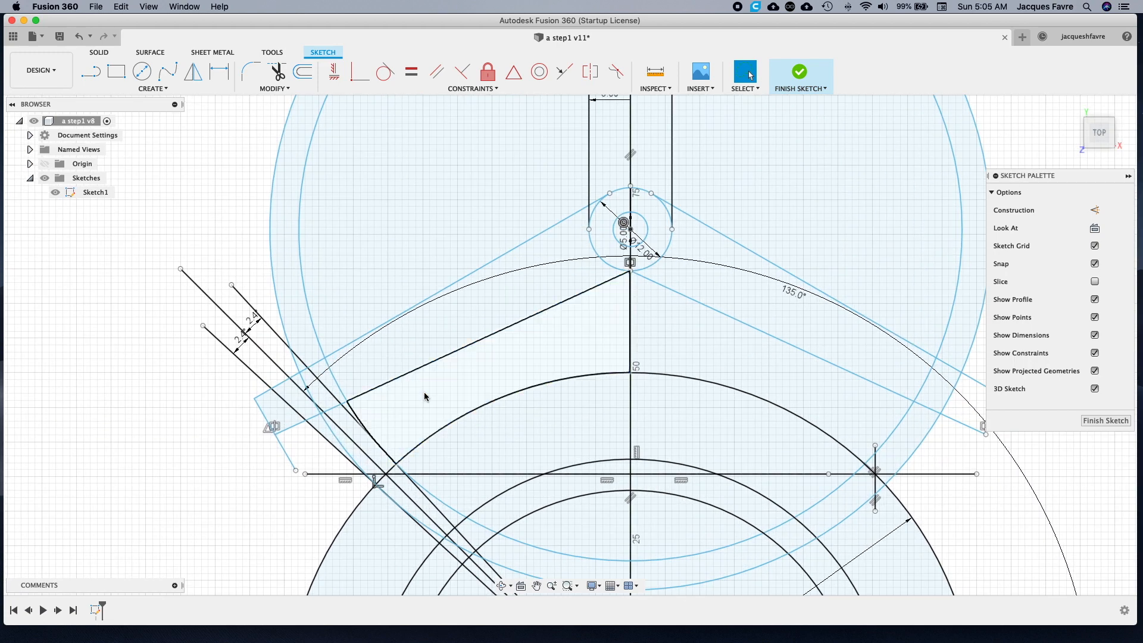
click(275, 89)
click(262, 126)
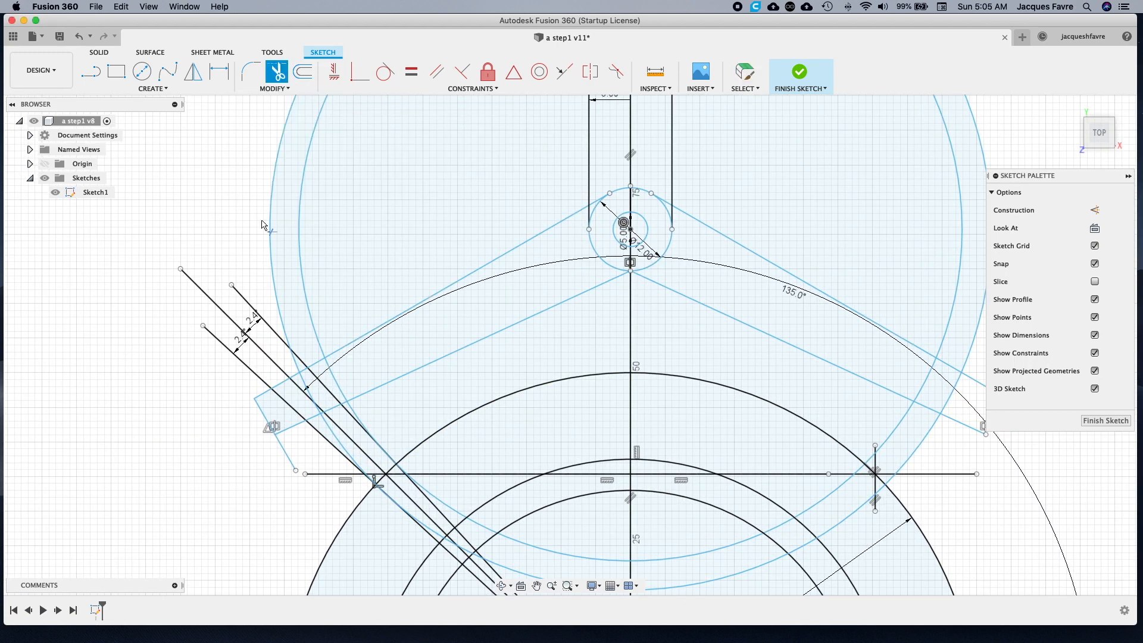
click(316, 421)
click(287, 385)
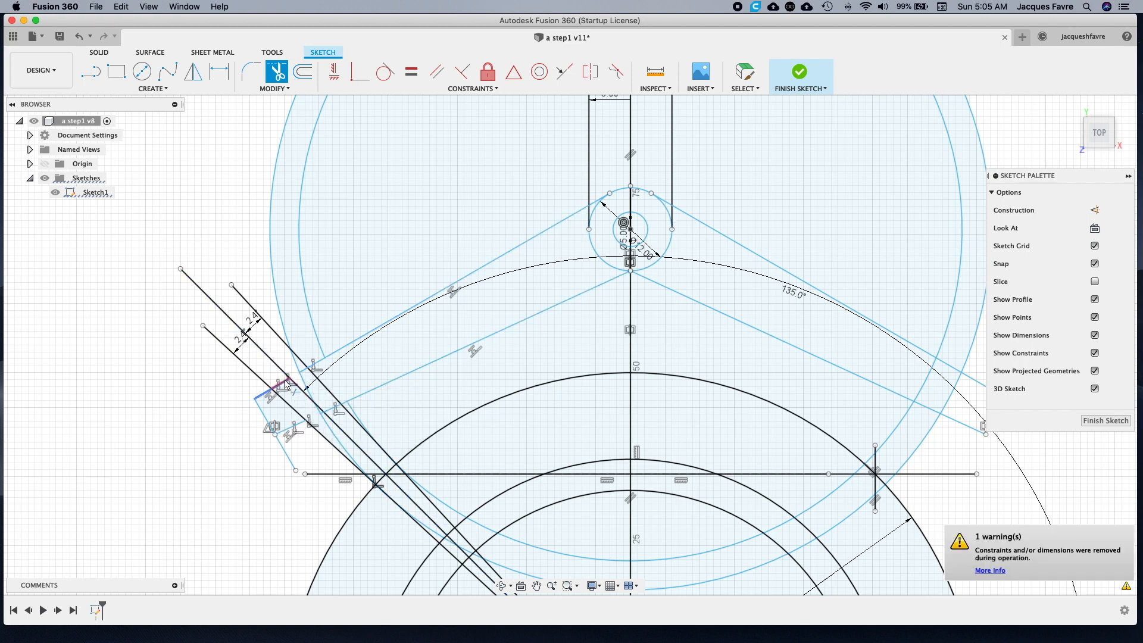
scroll(339, 424, up, 8)
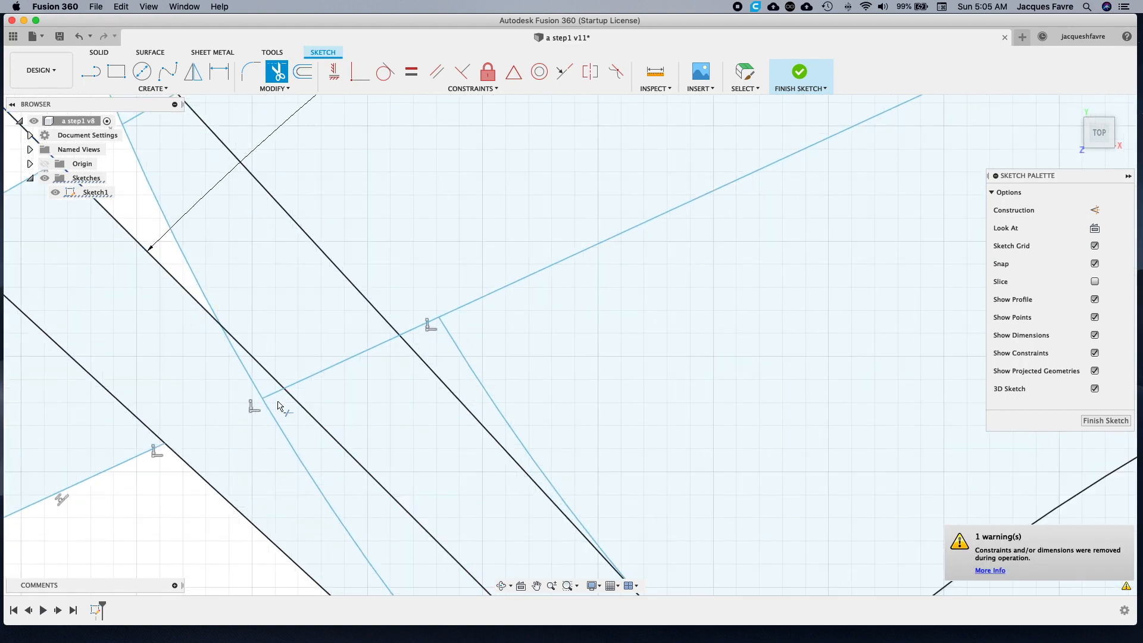
click(393, 339)
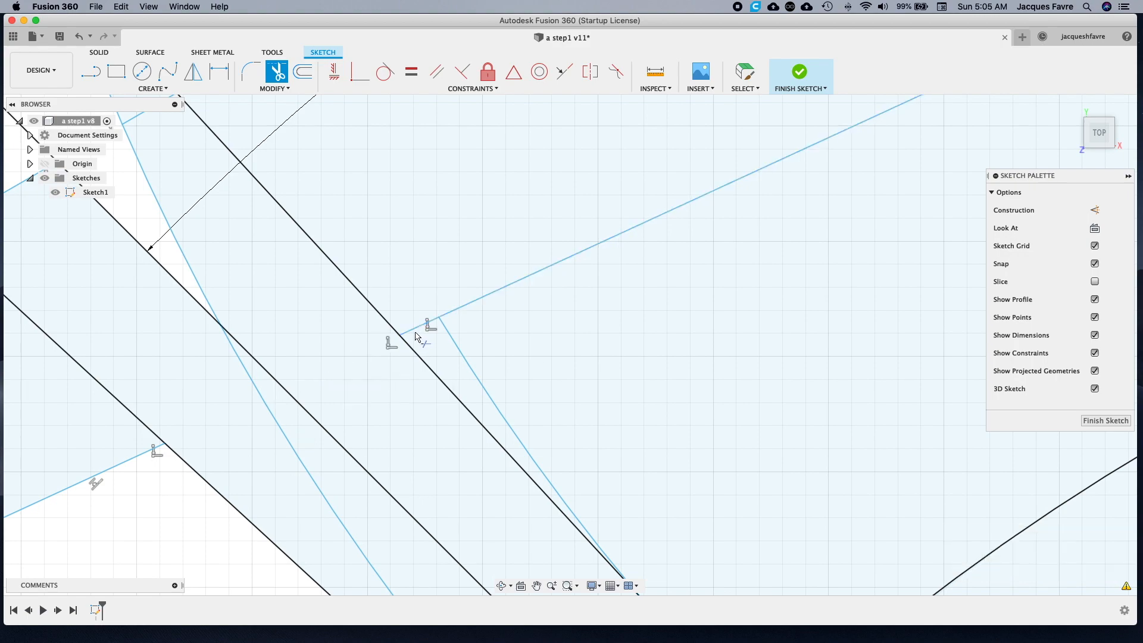
scroll(415, 334, down, 10)
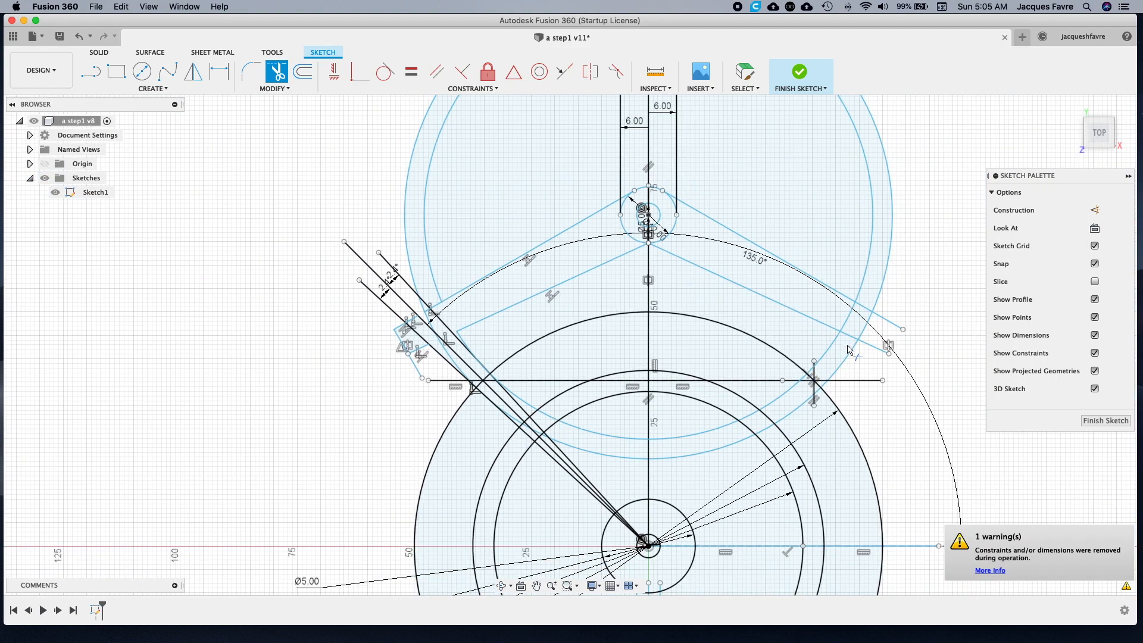
click(852, 332)
- Draw a 4.7 mm diameter circle centred on the vertical arm's centre line, inside the inner rim circle
key(c)
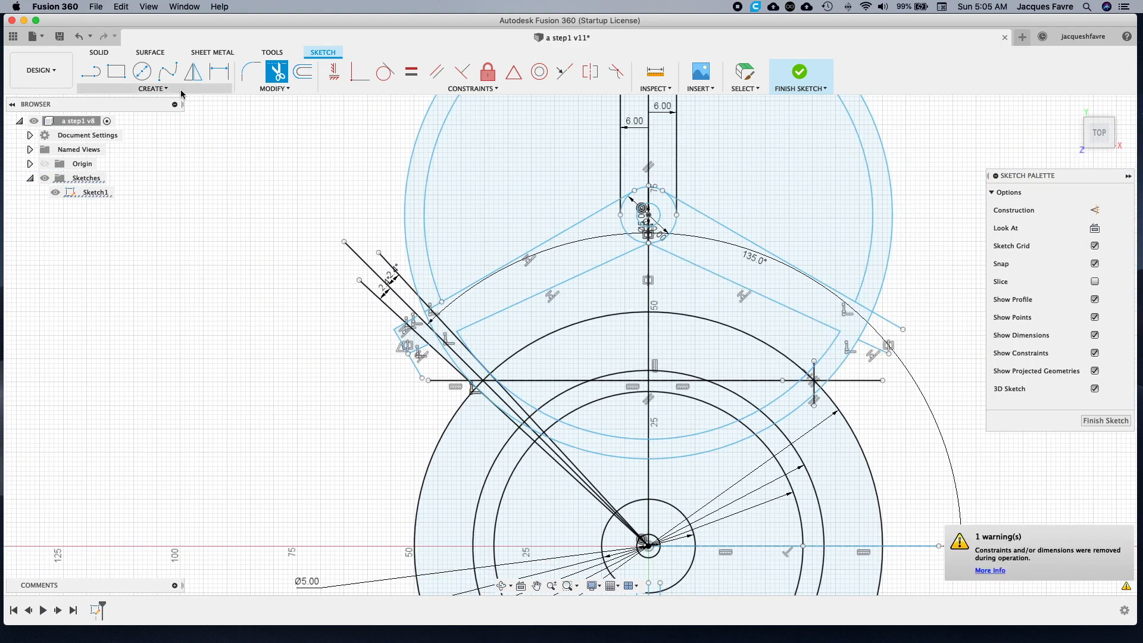
scroll(505, 290, up, 10)
click(506, 290)
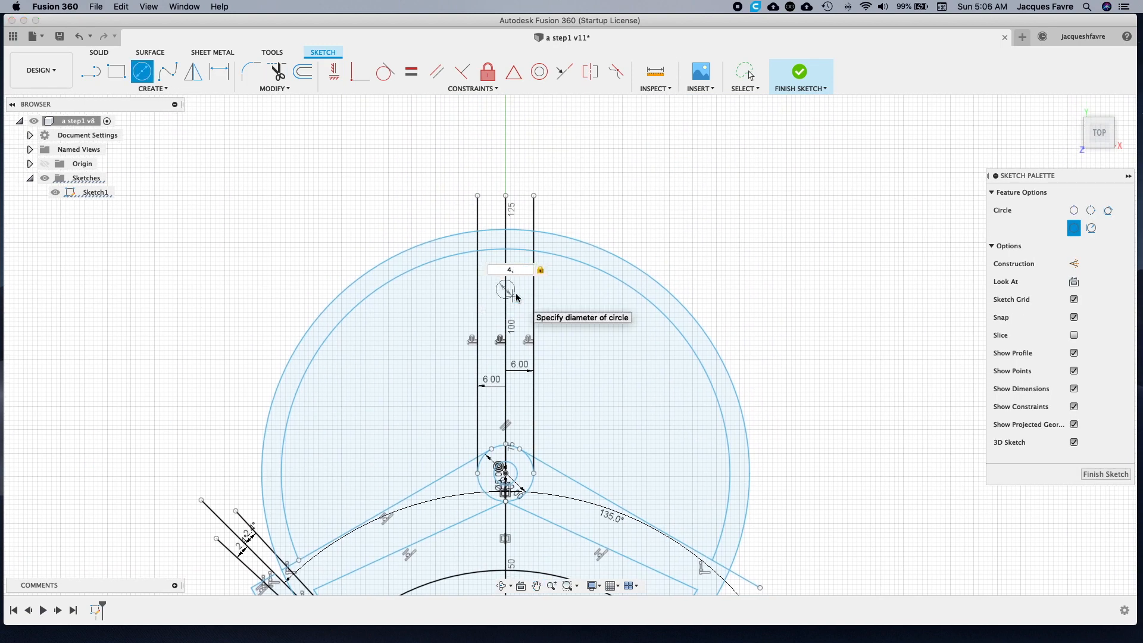
text(4.7)
key(Return)
key(Escape)
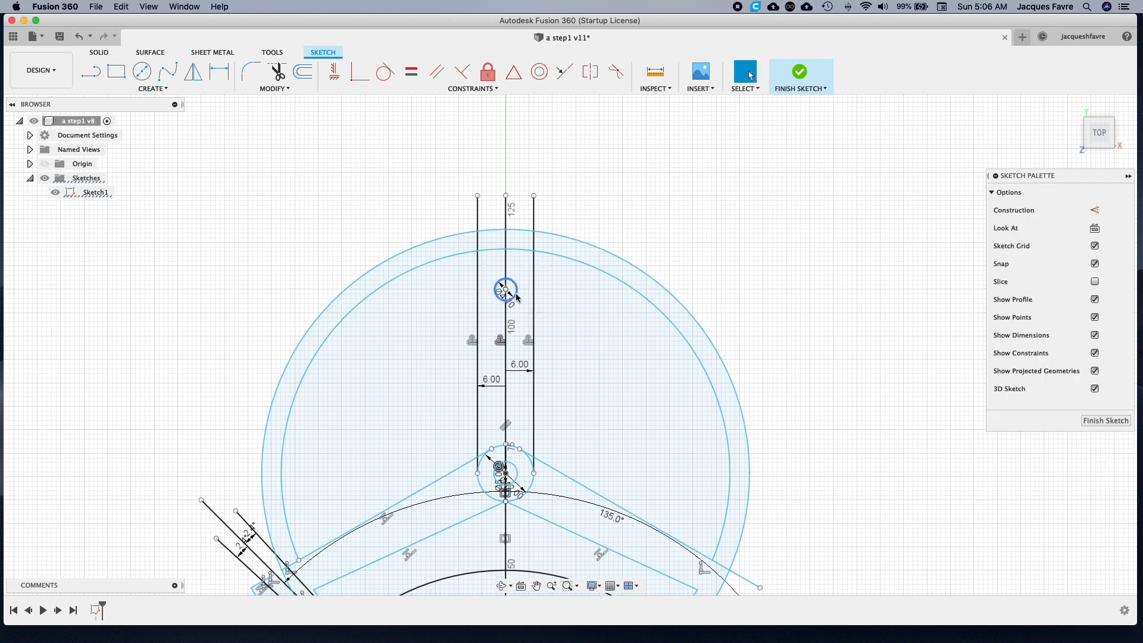
- Dimension the distance between the hub centre and the small circle's centre as 50 mm
click(153, 88)
click(164, 301)
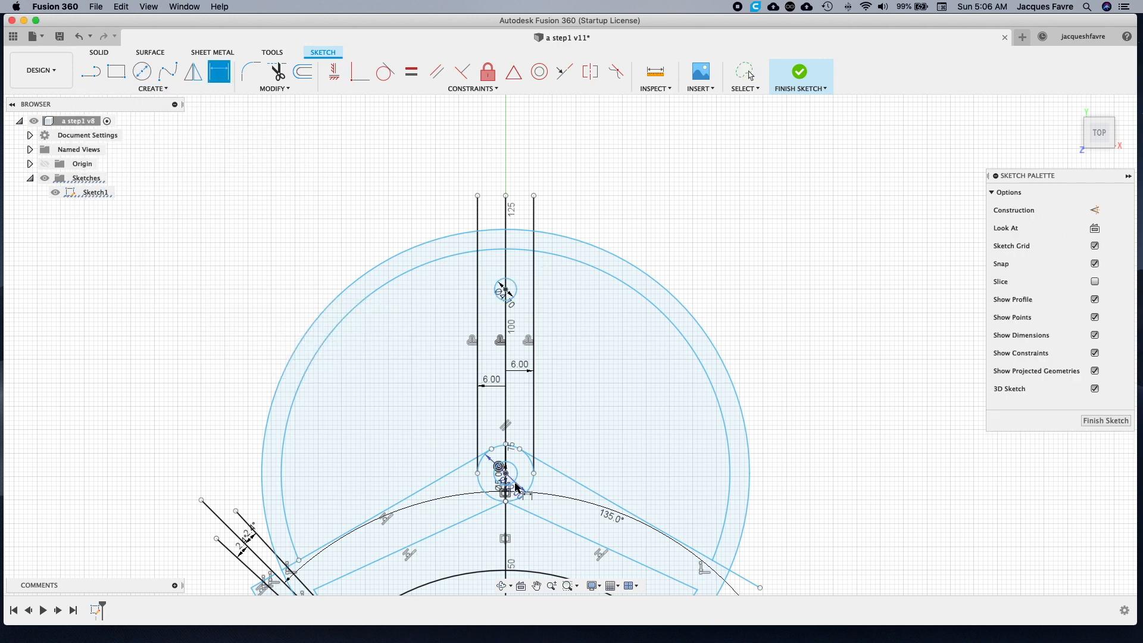
click(506, 473)
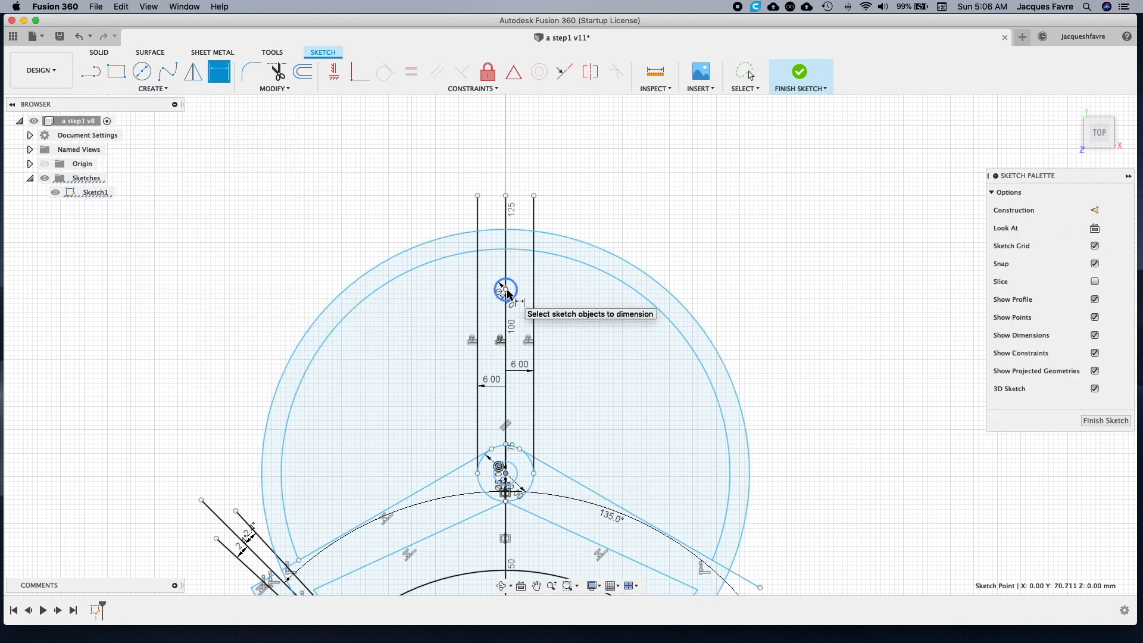
click(505, 290)
click(593, 343)
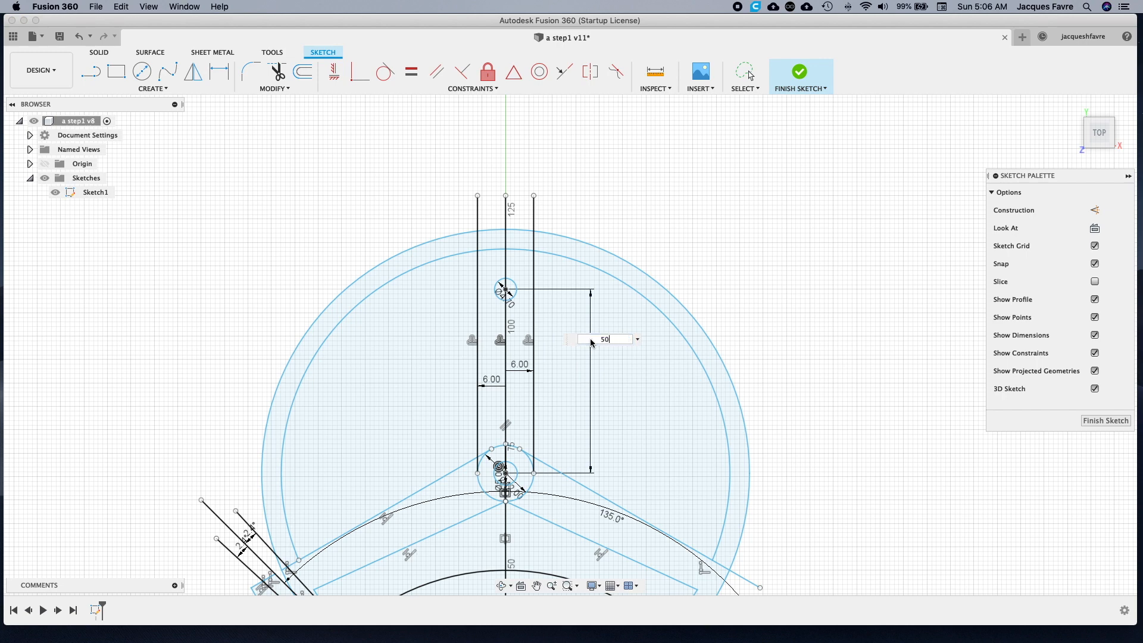
text(50)
key(Return)
- Draw a 12 mm diameter circle concentric with the small circle at the top of the vertical arm
click(143, 71)
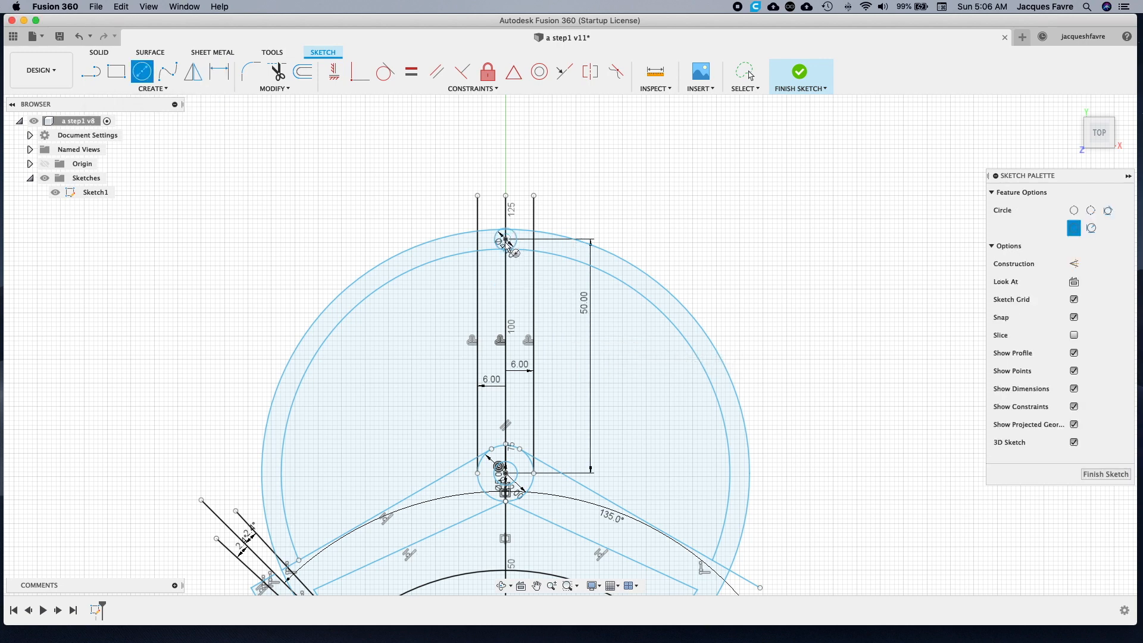
click(506, 240)
text(1)
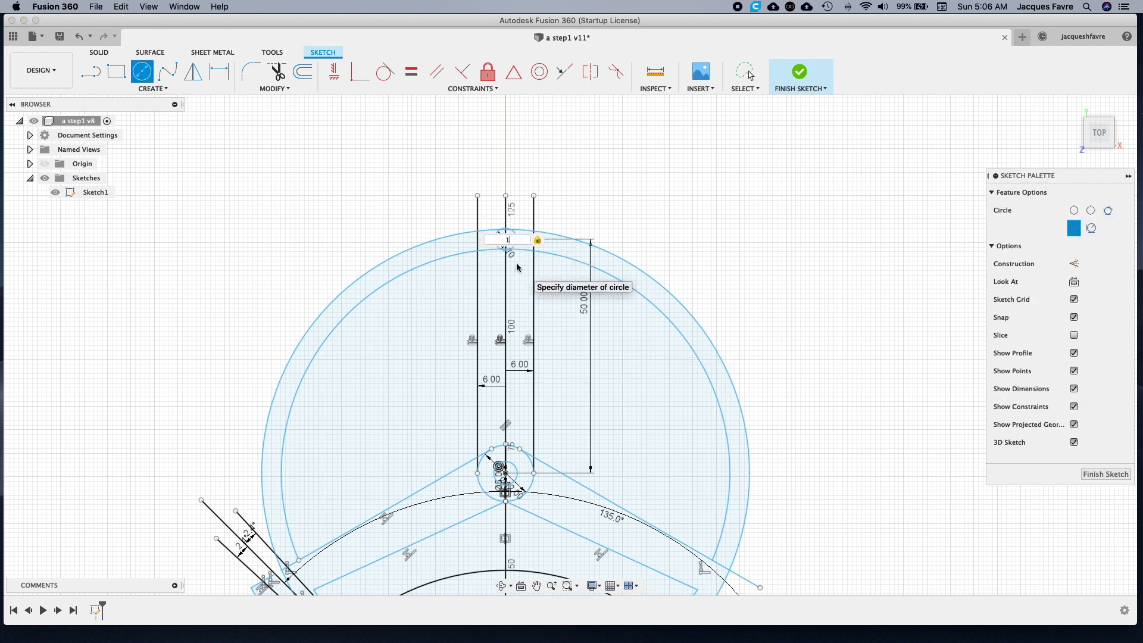
key(Return)
key(Escape)
scroll(558, 360, down, 3)
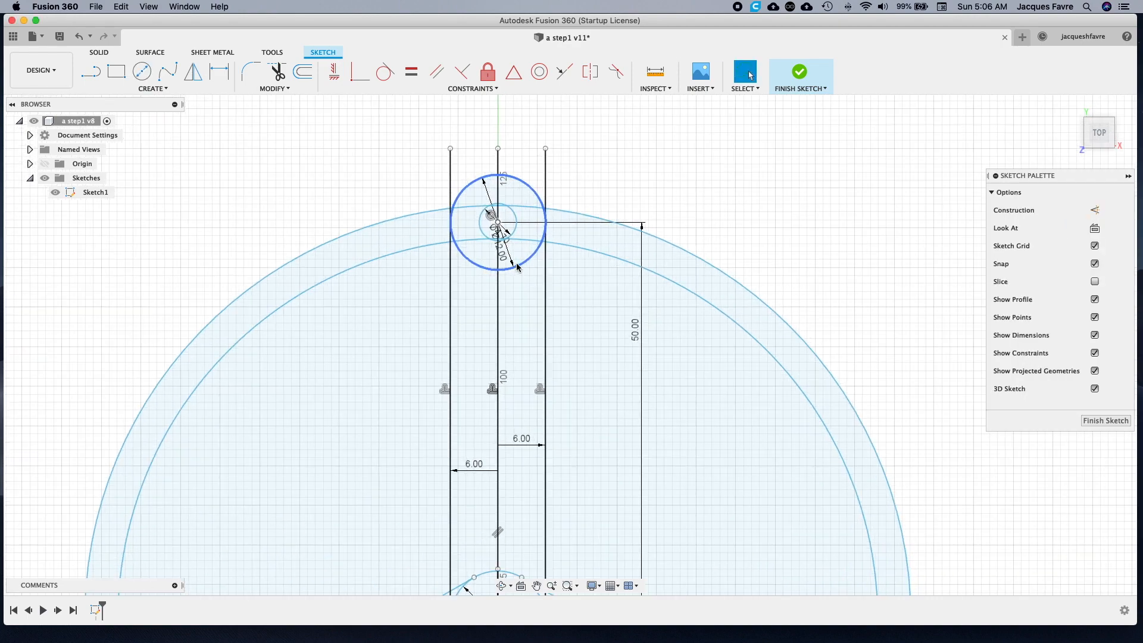
- Finish the sketch and extrude the rings around the hub hole and the upper hole 5 mm
click(1106, 420)
mouse_move(731, 461)
middle_down()
mouse_move(727, 370)
mouse_move(749, 362)
middle_up()
right_click(748, 362)
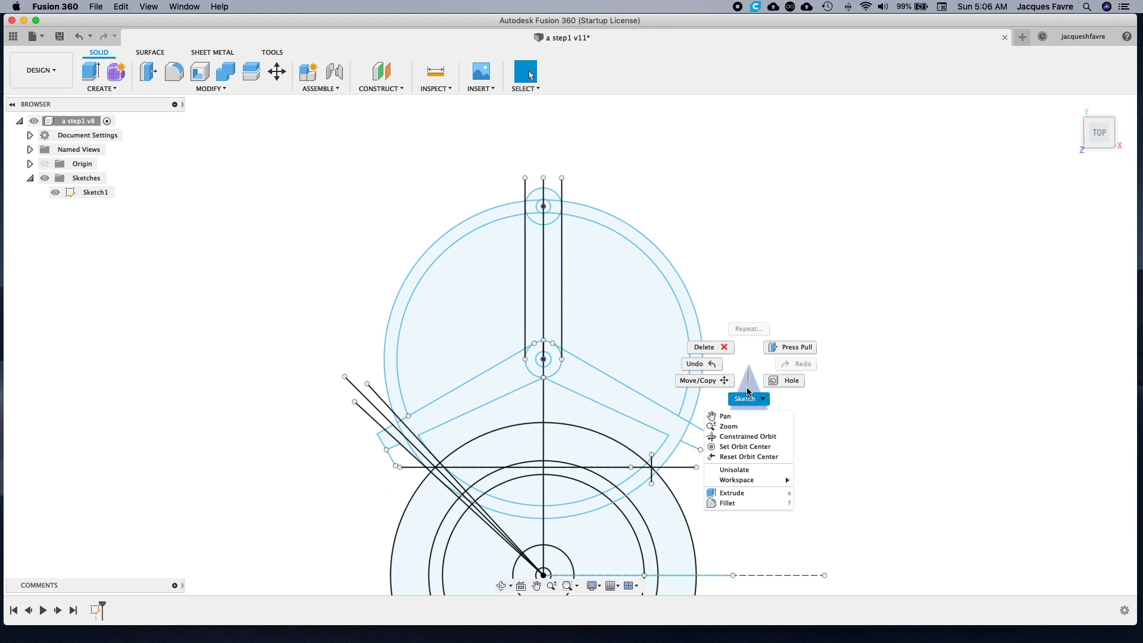
click(747, 495)
click(545, 194)
click(551, 203)
click(546, 213)
click(543, 219)
click(551, 357)
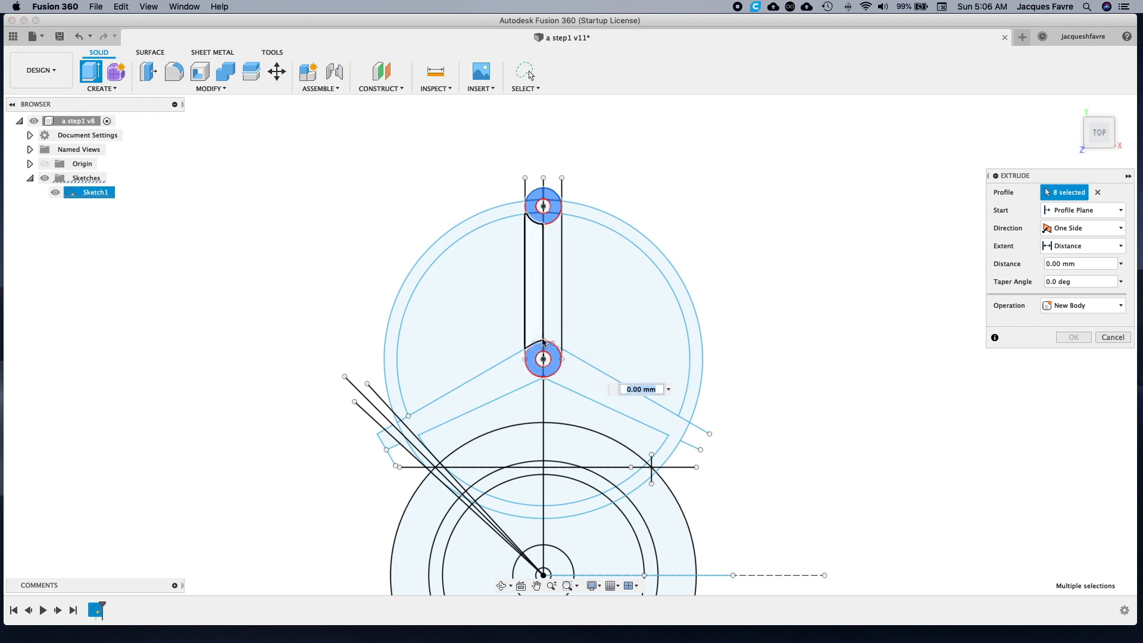
text(5)
key(Return)
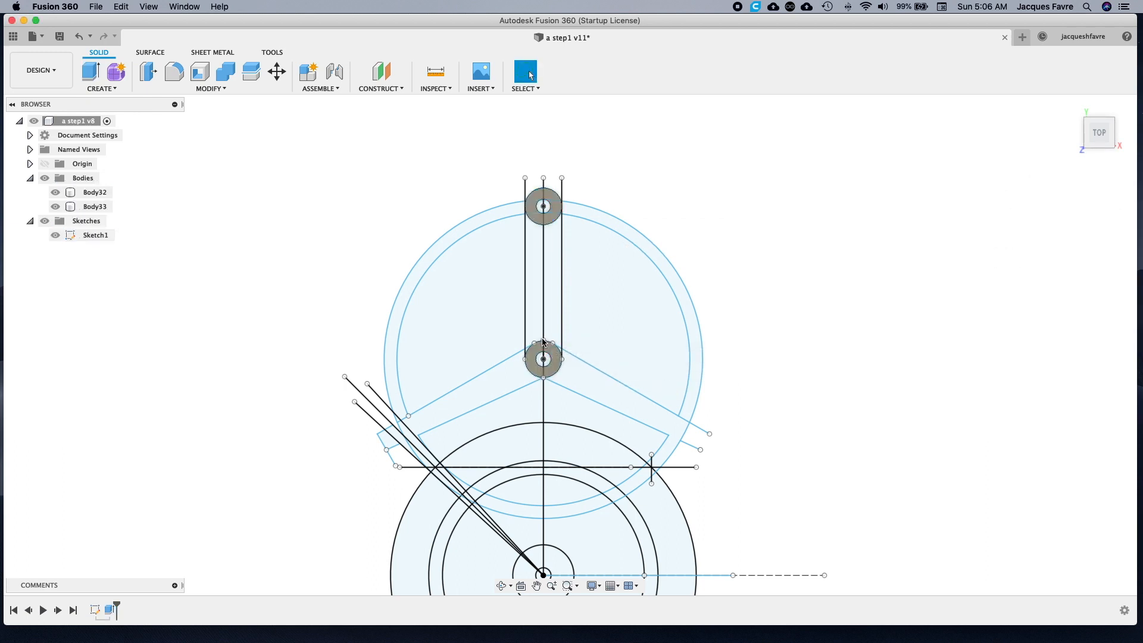
- Extrude the profiles of the vertical arm, both slanted arms and their curved tips 3 mm
right_click(741, 295)
click(745, 257)
click(551, 268)
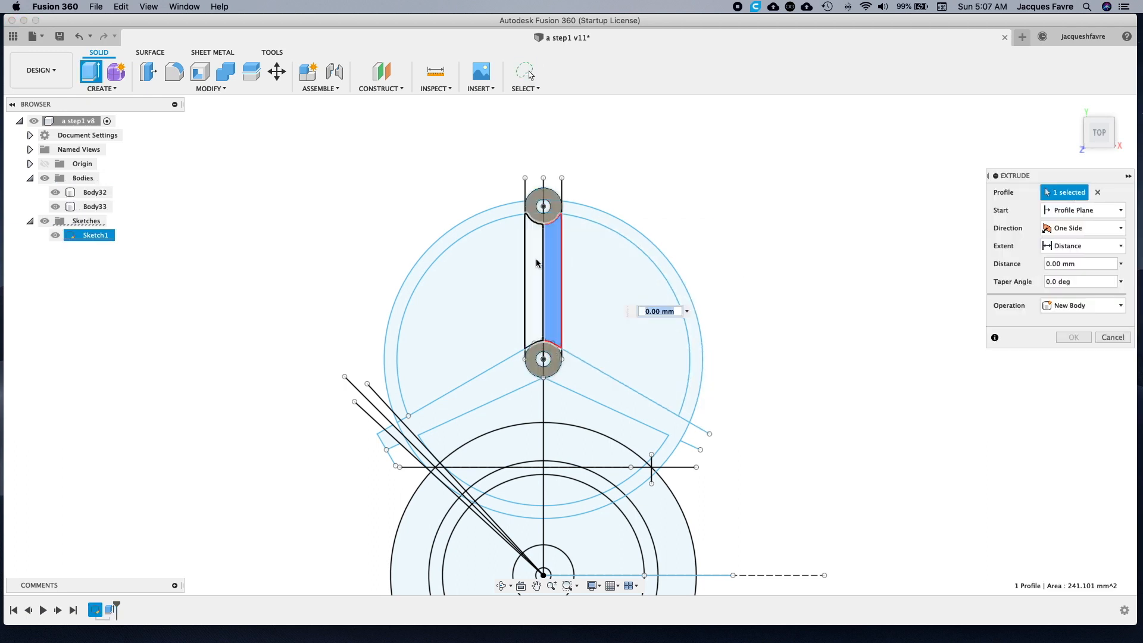
click(536, 263)
scroll(525, 239, up, 10)
click(538, 109)
click(728, 125)
scroll(703, 322, down, 10)
click(712, 505)
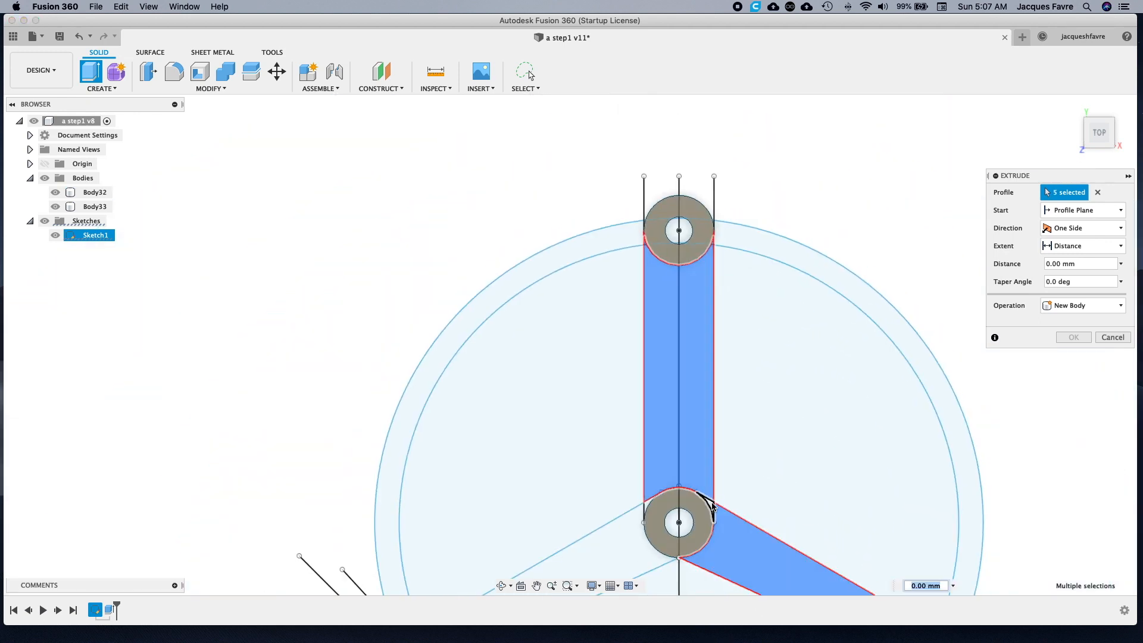
click(649, 509)
click(627, 533)
middle_drag(628, 530, 752, 169)
click(557, 317)
click(564, 337)
click(605, 363)
middle_drag(390, 421, 119, 459)
click(747, 409)
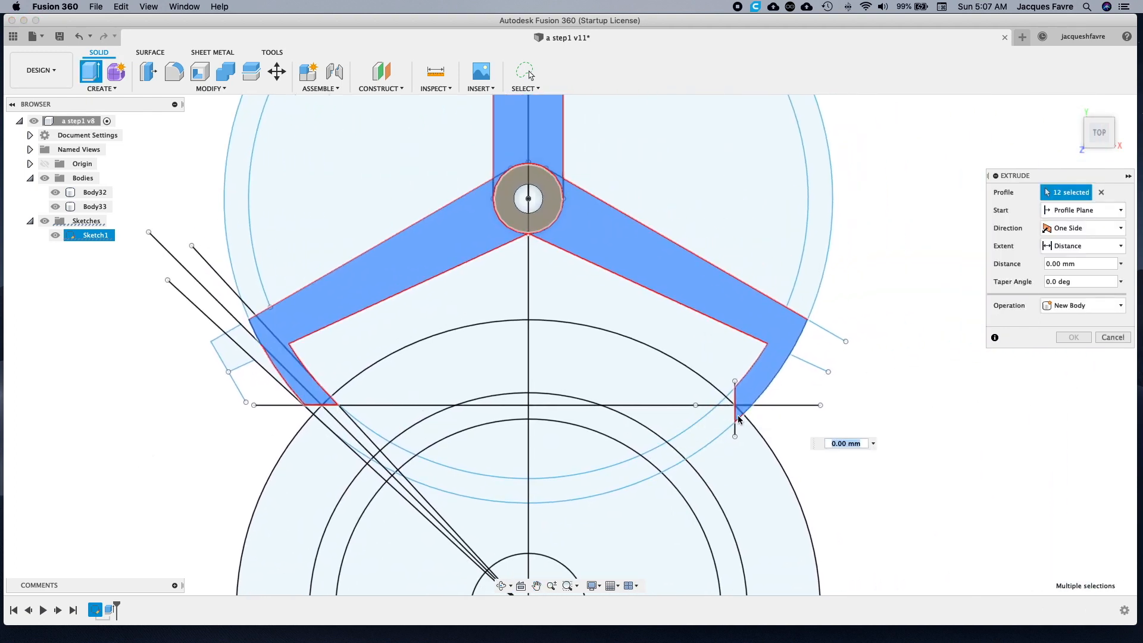
text(3)
key(Return)
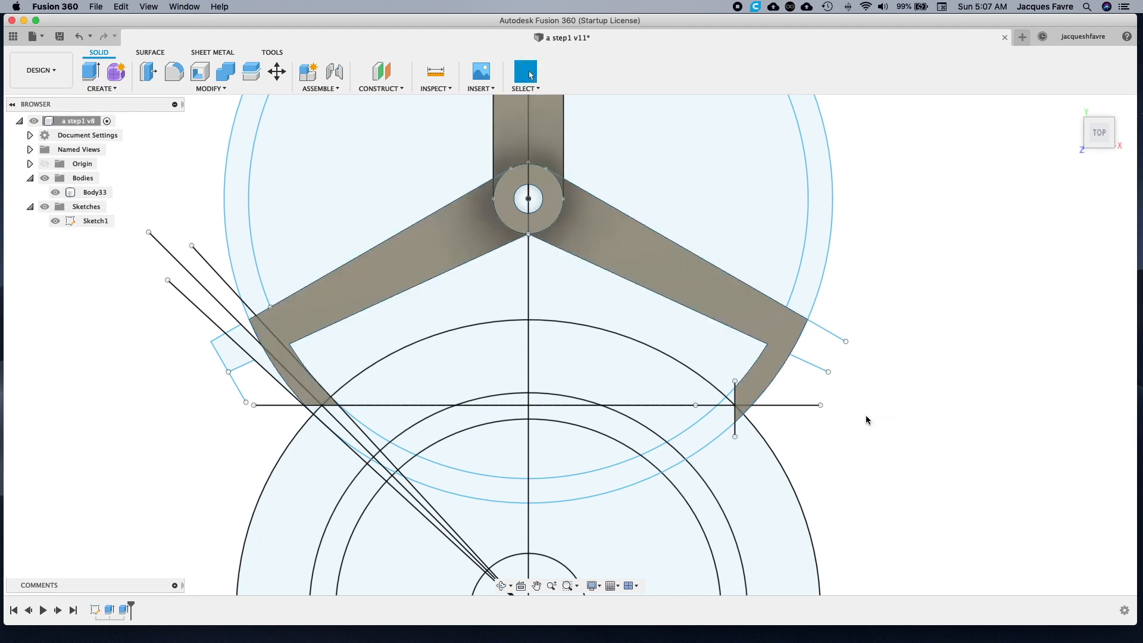
- Hide Sketch1 and save the design
scroll(867, 417, down, 5)
click(59, 222)
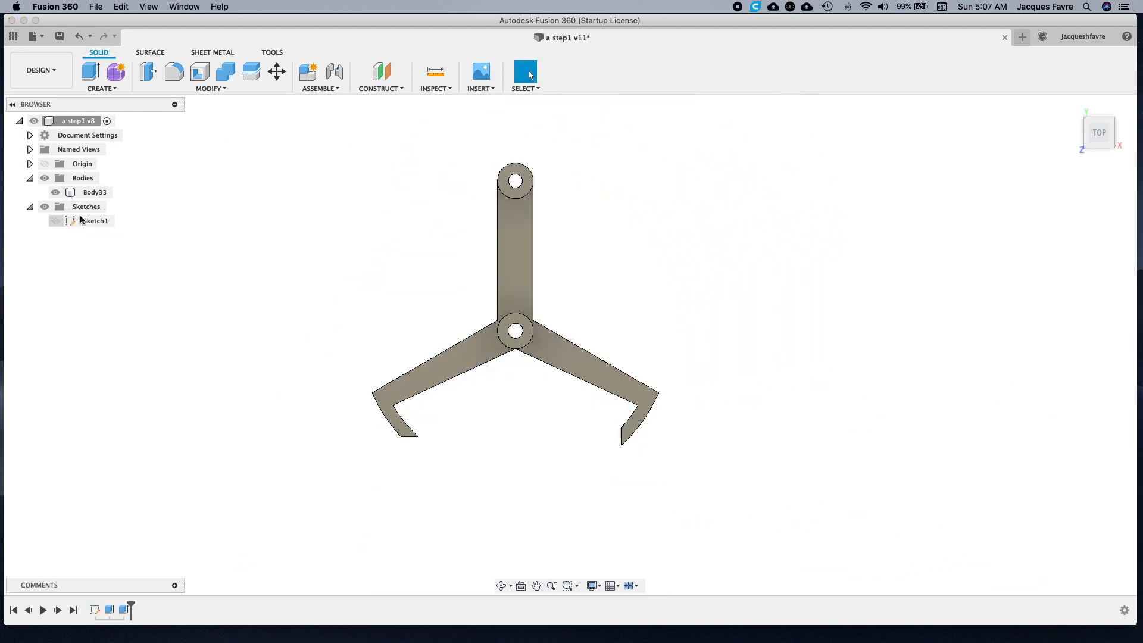
drag(1118, 134, 1084, 128)
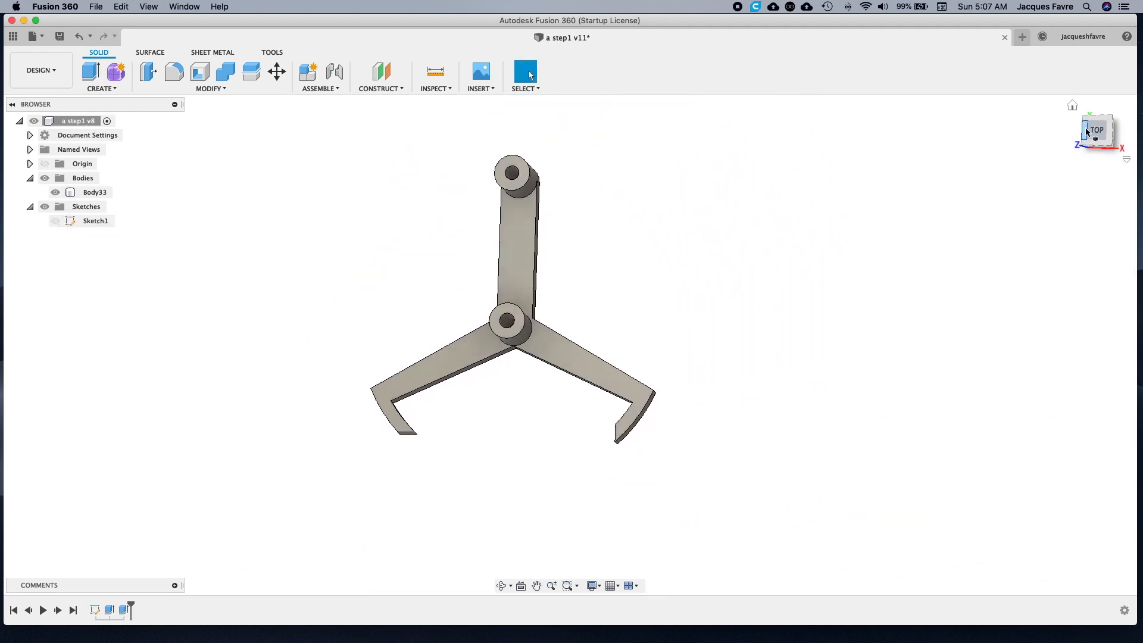
click(59, 37)
click(573, 324)
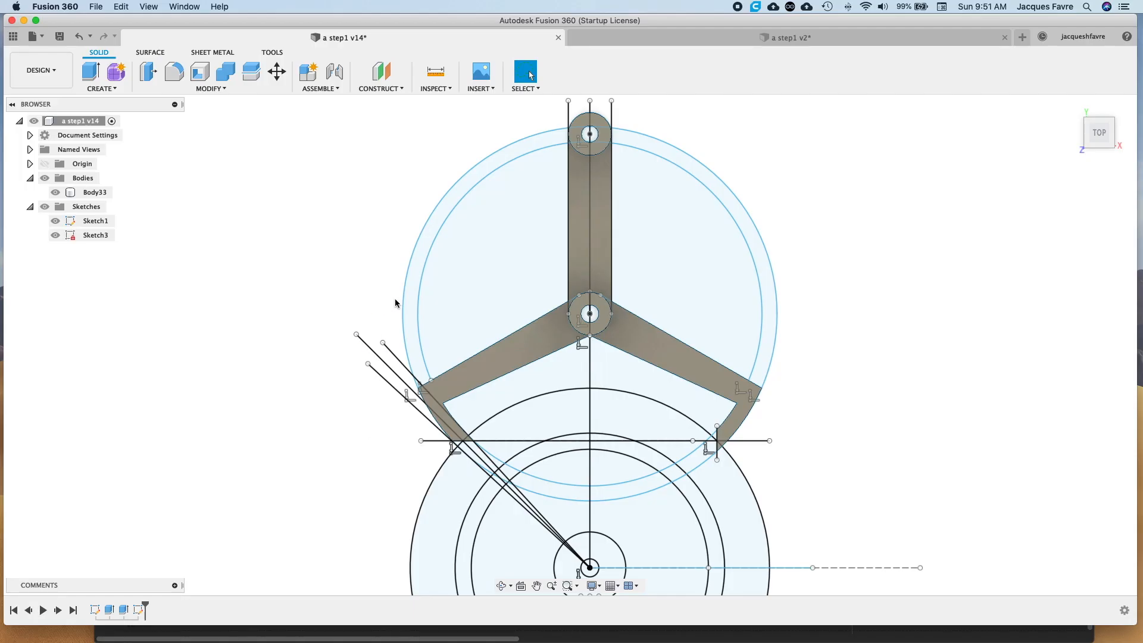
- Reopen Sketch1 and draw a line along the inner rim arc, from its right-hand crossing with the wheel's outer circle to its crossing with the next smaller one
click(420, 508)
right_click(420, 510)
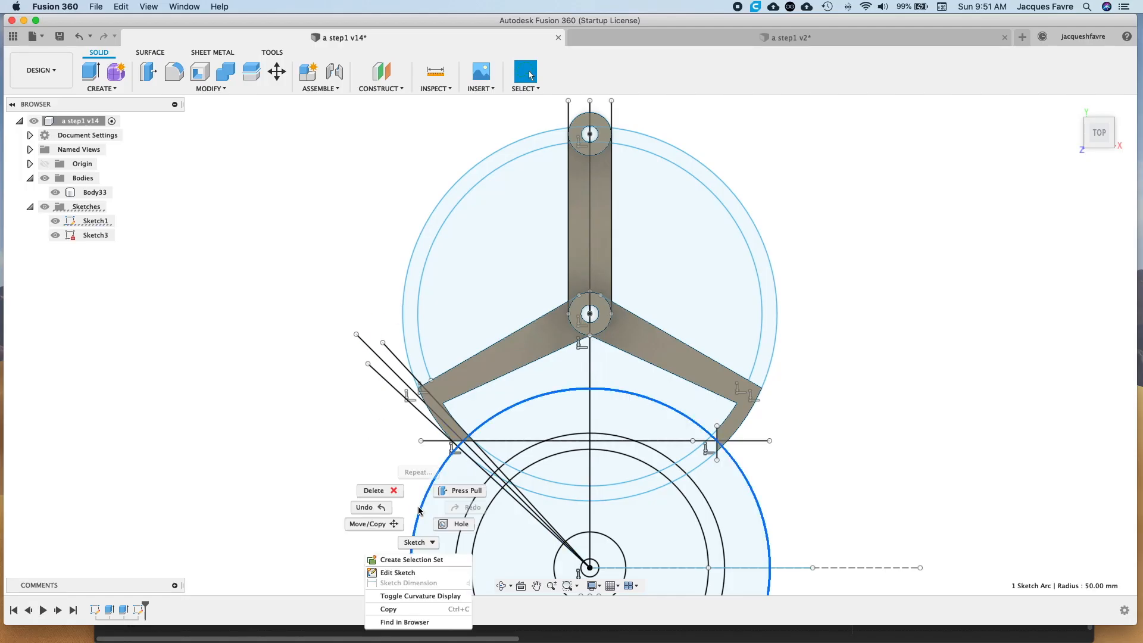
click(397, 572)
scroll(388, 495, up, 5)
middle_drag(388, 495, 335, 488)
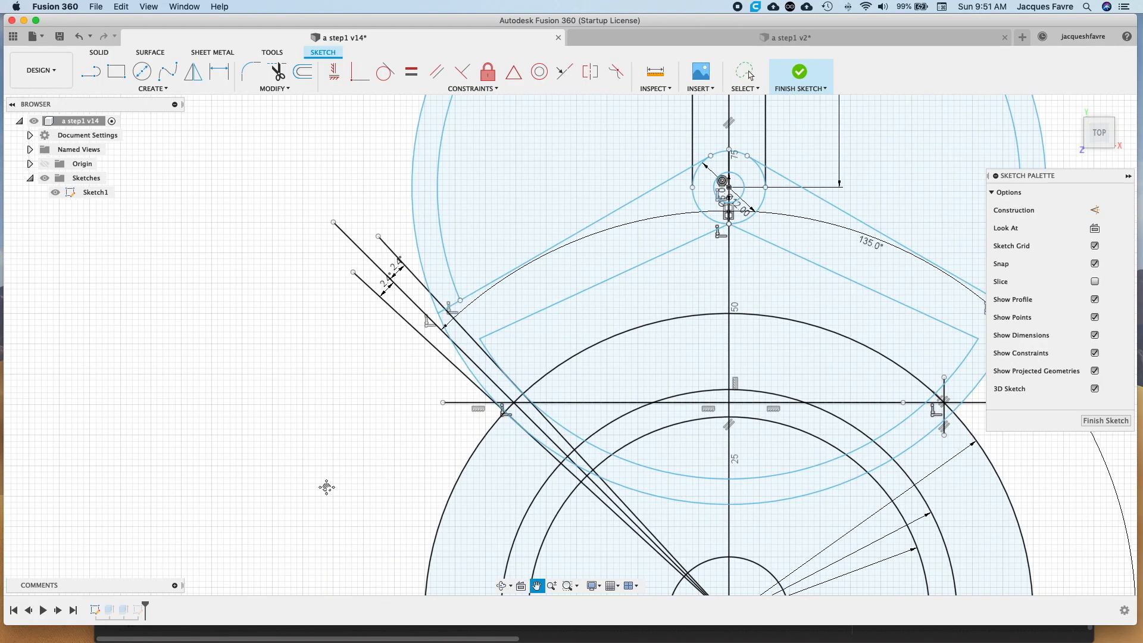
click(91, 71)
scroll(715, 375, up, 5)
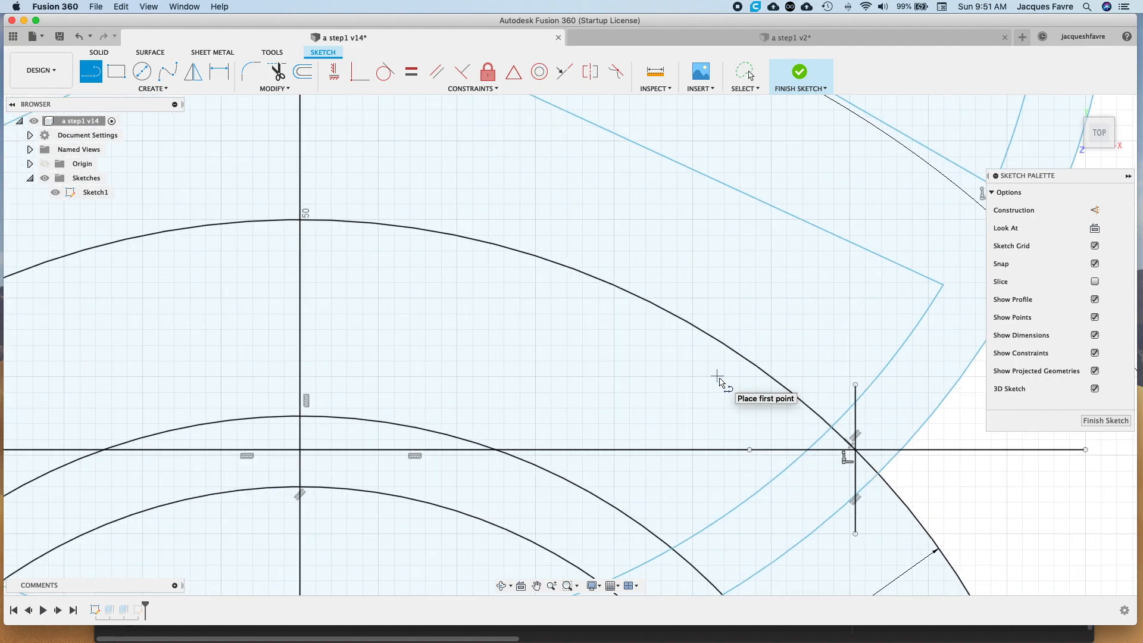
click(833, 433)
double_click(671, 549)
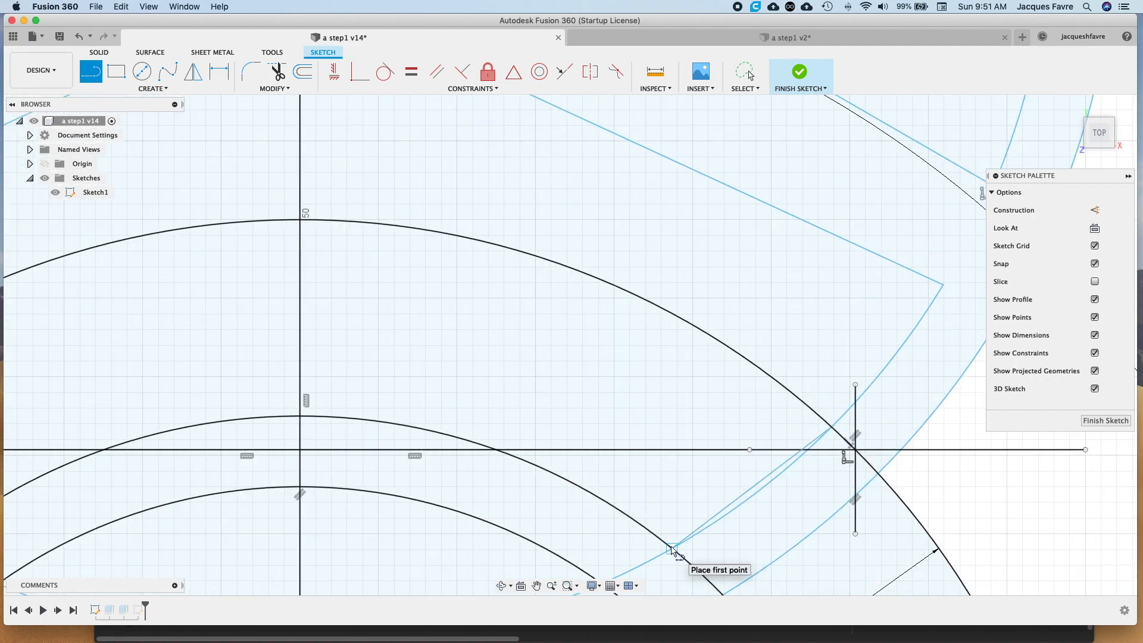
- Draw a two-point circle 0.8 mm in diameter at the upper end of the new line, where it meets the wheel's outer circle
click(153, 88)
mouse_move(196, 143)
click(238, 141)
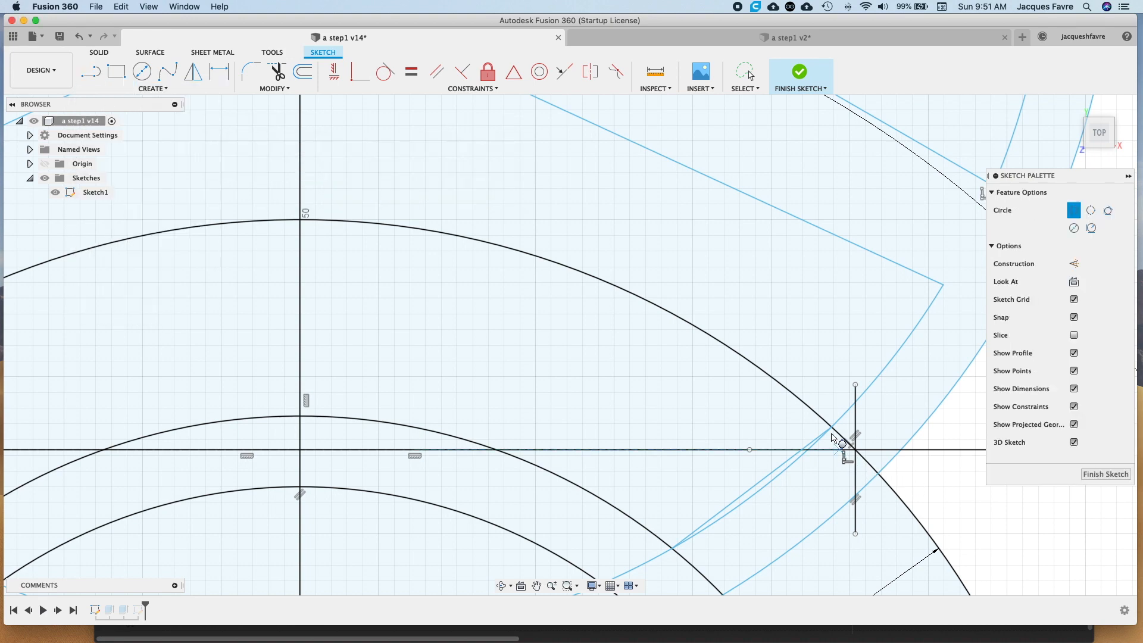
scroll(840, 438, up, 3)
click(833, 426)
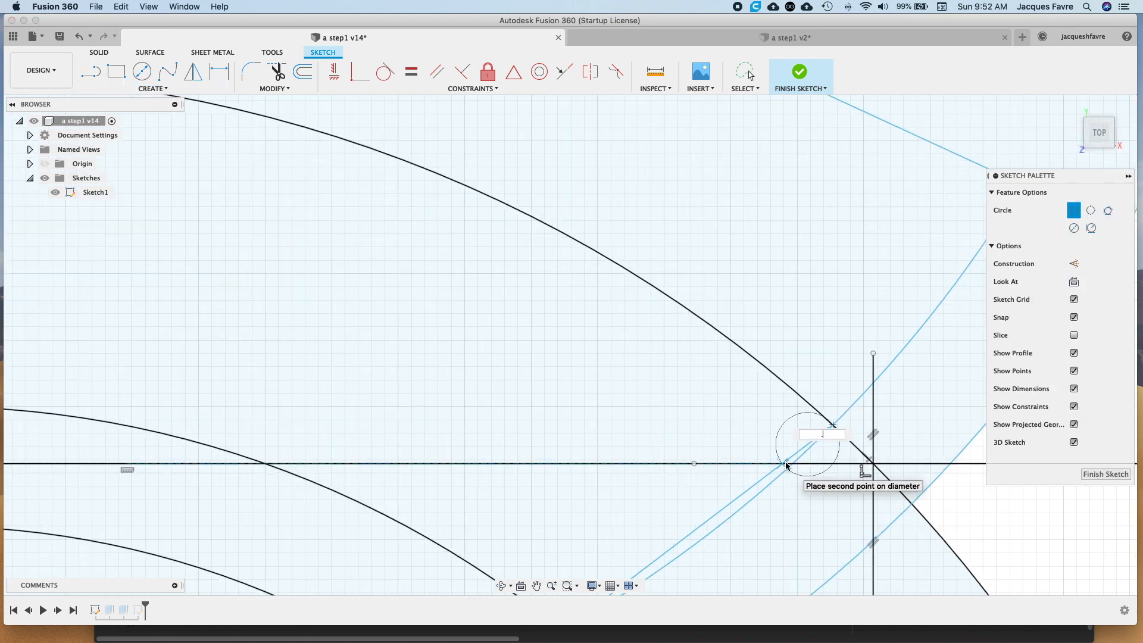
key(Return)
scroll(784, 462, down, 5)
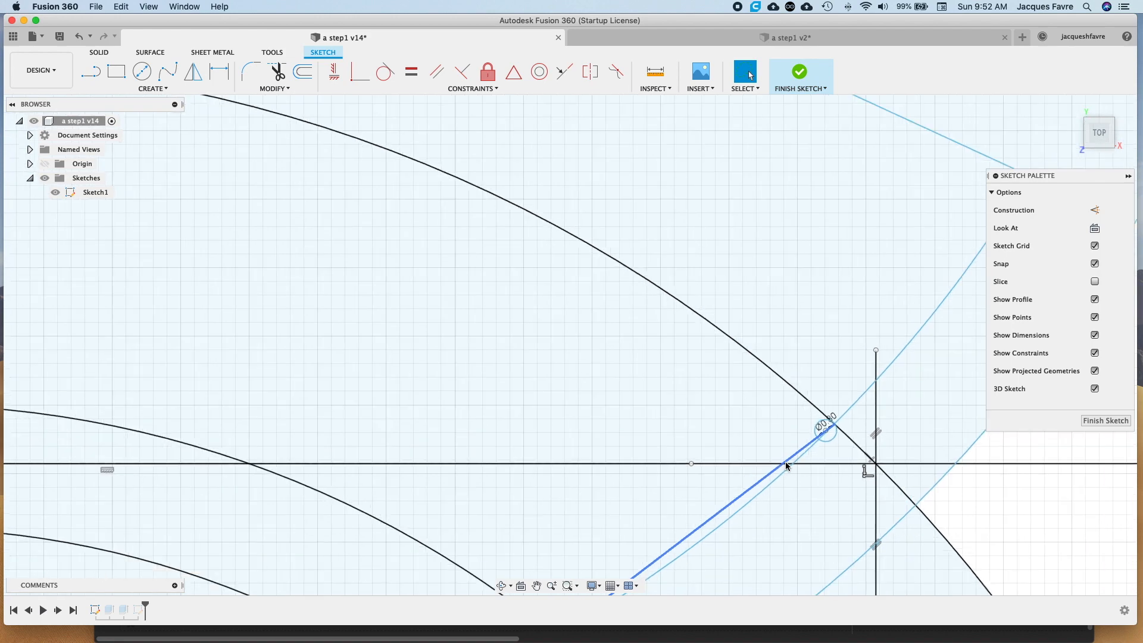
- Delete the straight tooth line and redraw it from the rim crossing to the lower side of the small tip circle
click(739, 417)
right_click(739, 417)
click(691, 381)
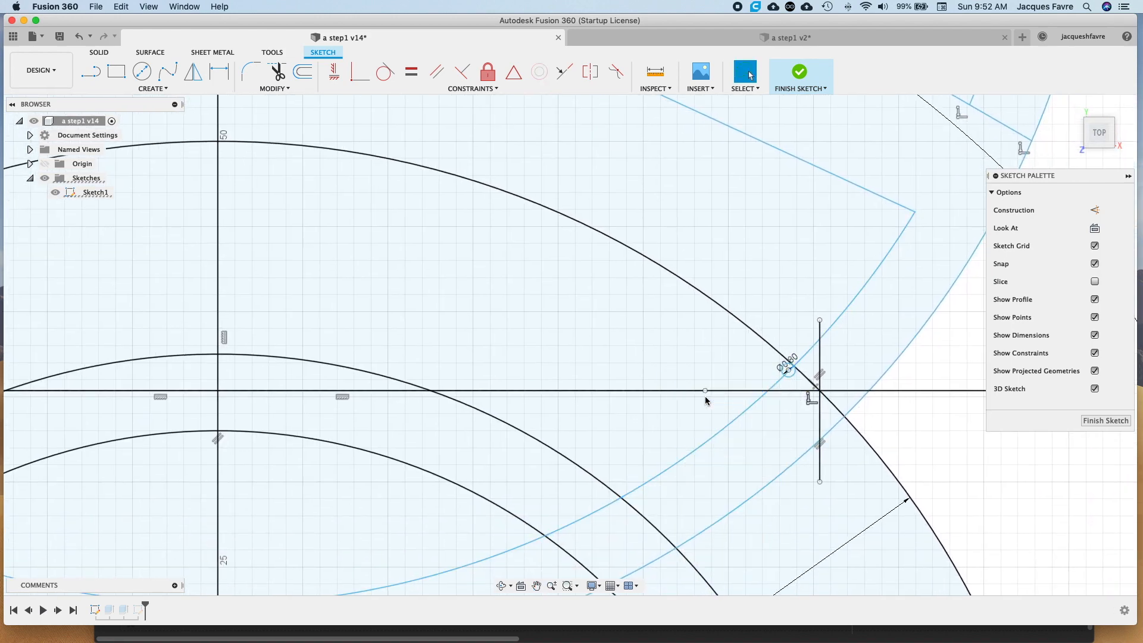
click(623, 500)
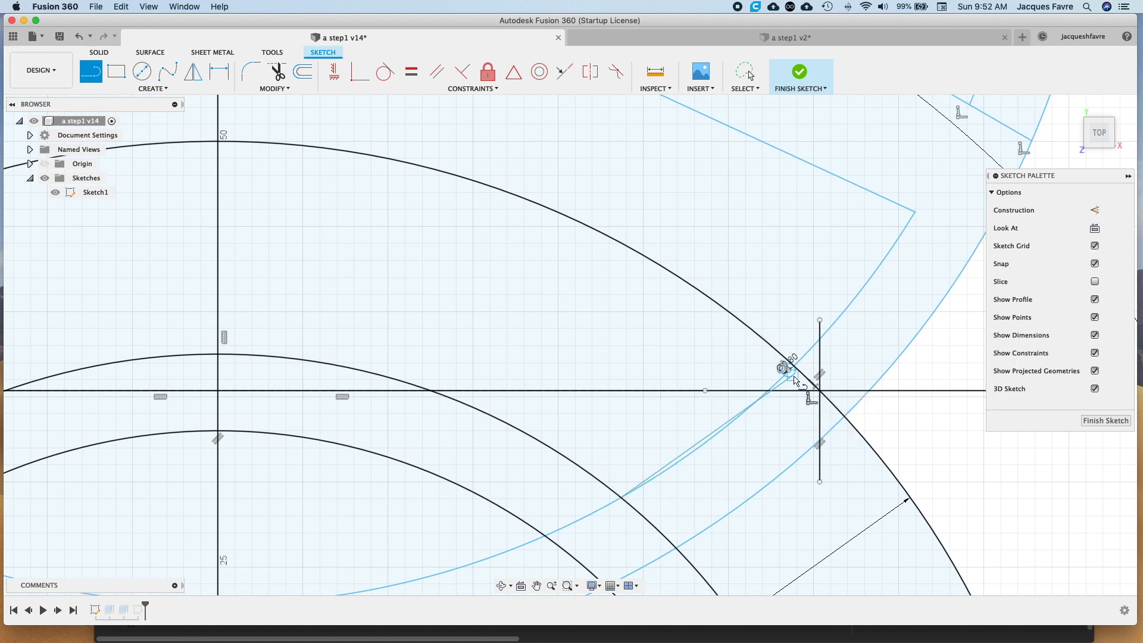
right_click(811, 383)
- Draw a line from the rim crossing to the wheel centre and a second line from the centre outward past the rim's outer edge
click(623, 497)
middle_drag(607, 513, 749, 103)
click(363, 578)
mouse_move(608, 262)
middle_down()
mouse_move(534, 485)
mouse_move(447, 633)
middle_up()
click(548, 398)
right_click(548, 398)
click(574, 413)
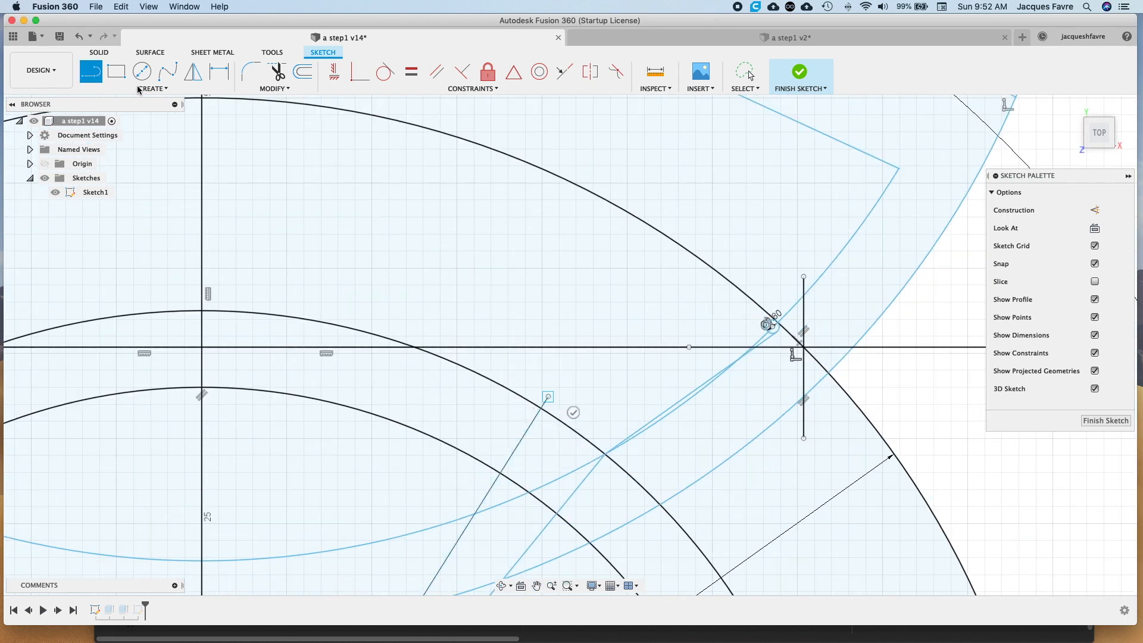
- Dimension the angle between the two lines from the wheel centre and set it to 12°
click(154, 89)
click(117, 373)
click(552, 521)
click(525, 554)
click(554, 453)
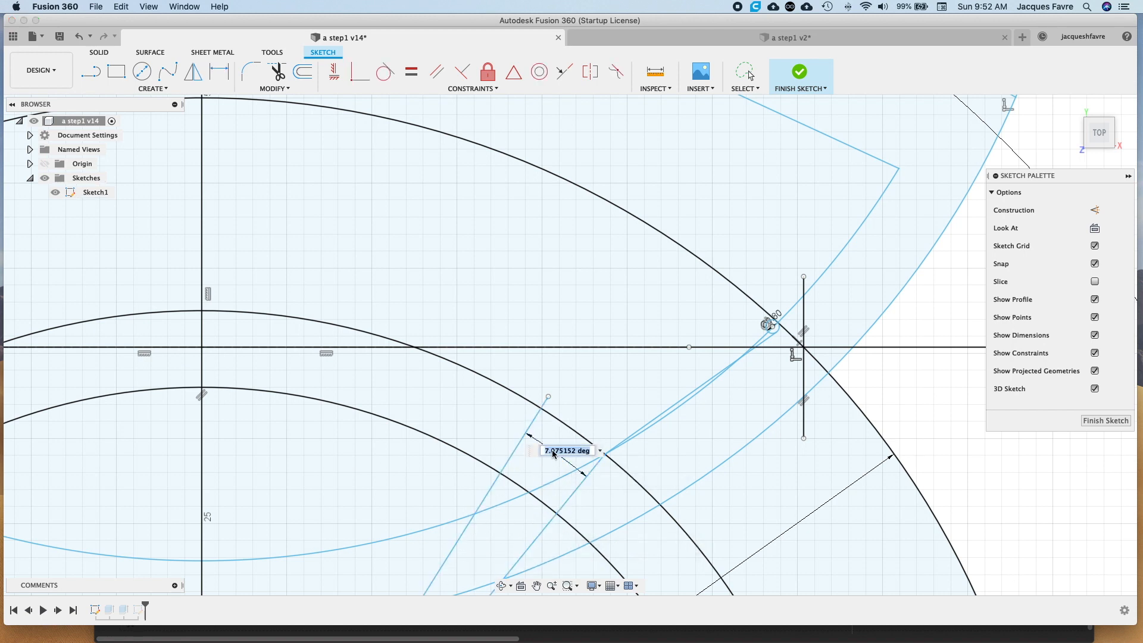
key(Return)
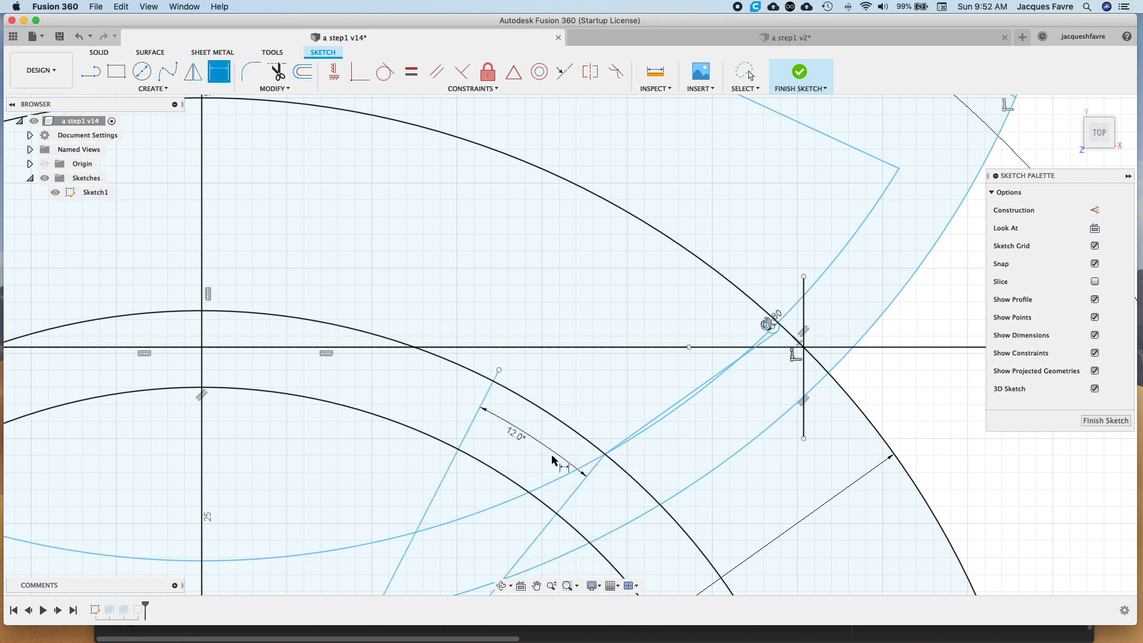
- Draw a fit point spline from the 12° line's crossing with the rim, through one intermediate point, to the upper side of the tip circle
click(145, 89)
mouse_move(158, 190)
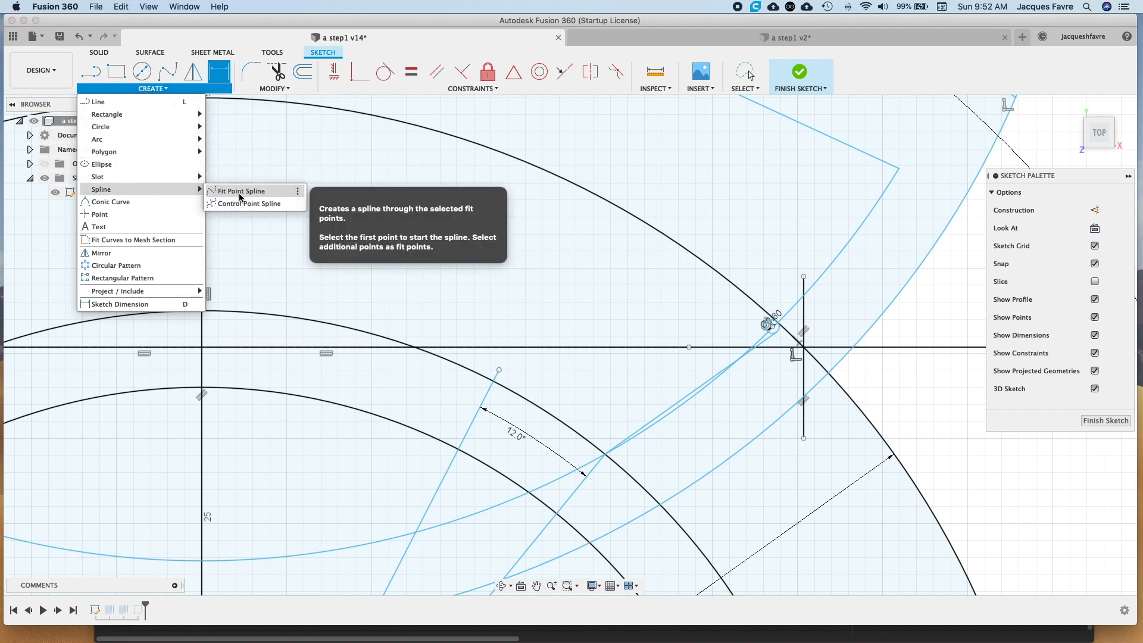
click(221, 189)
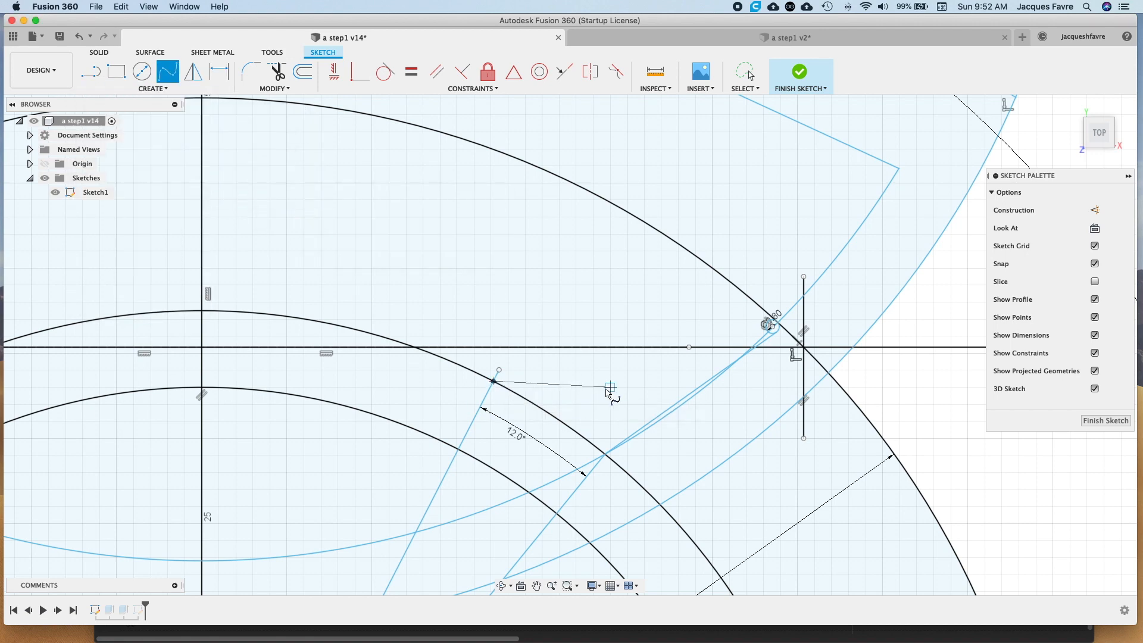
scroll(786, 326, up, 5)
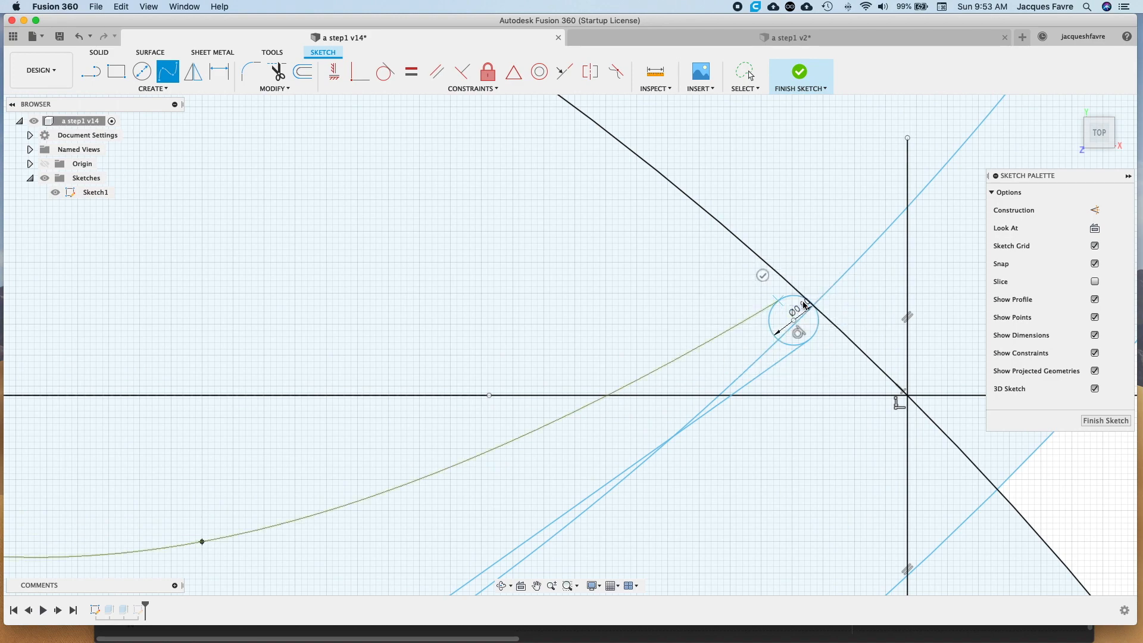
click(794, 322)
key(Escape)
scroll(610, 448, down, 4)
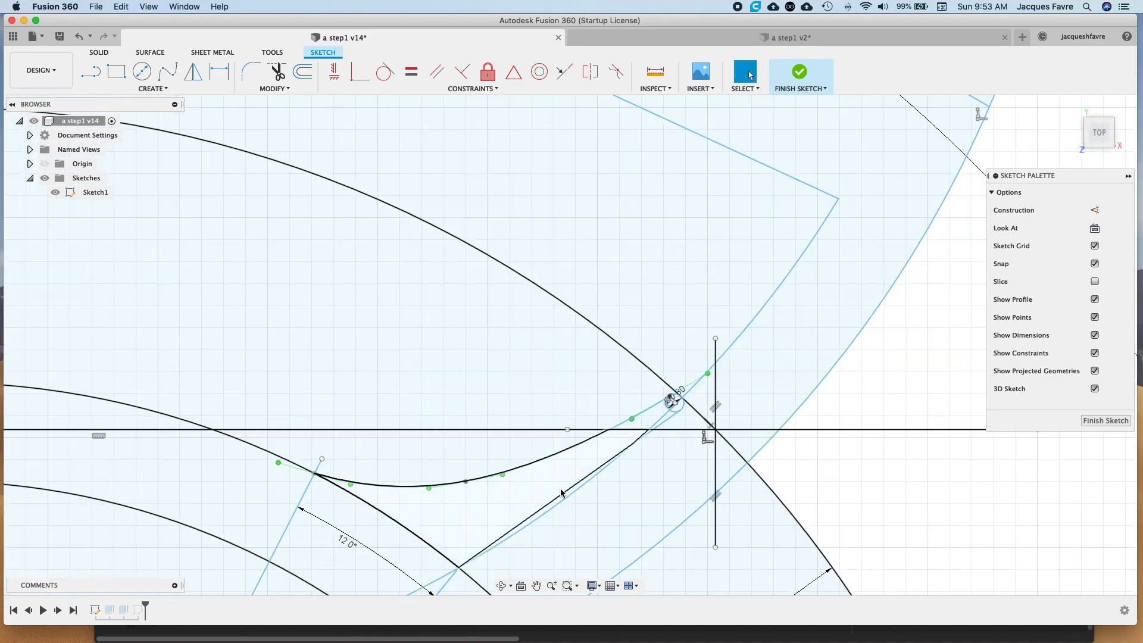
- Finish the sketch, hide Body33 and extrude the tooth profiles with the round tip 5 mm as a new body
click(1094, 420)
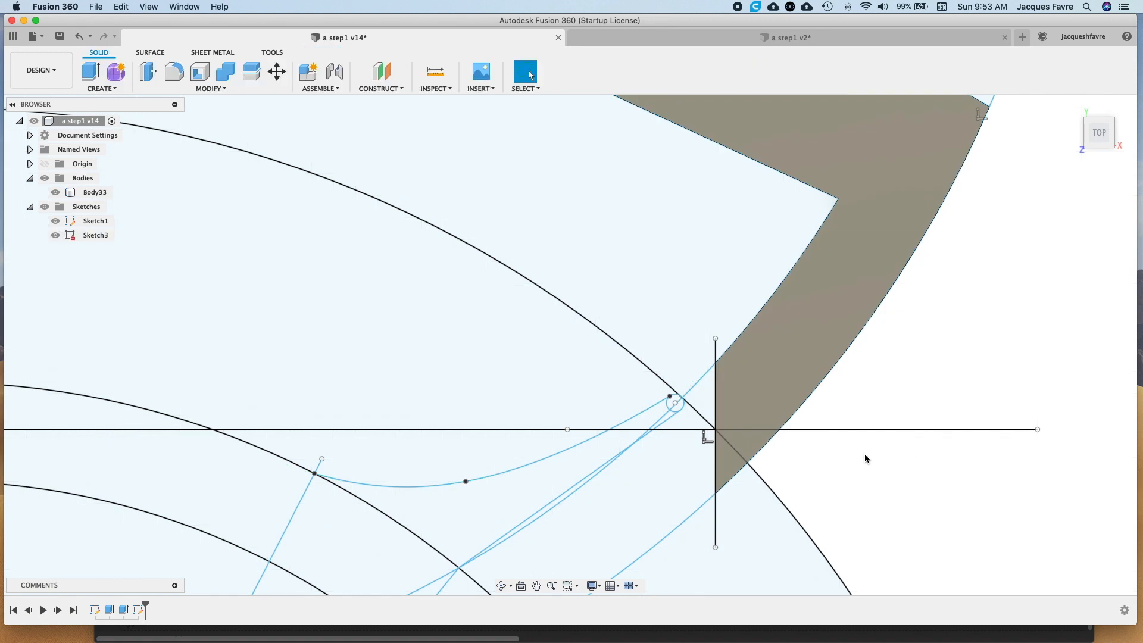
click(502, 515)
right_click(502, 515)
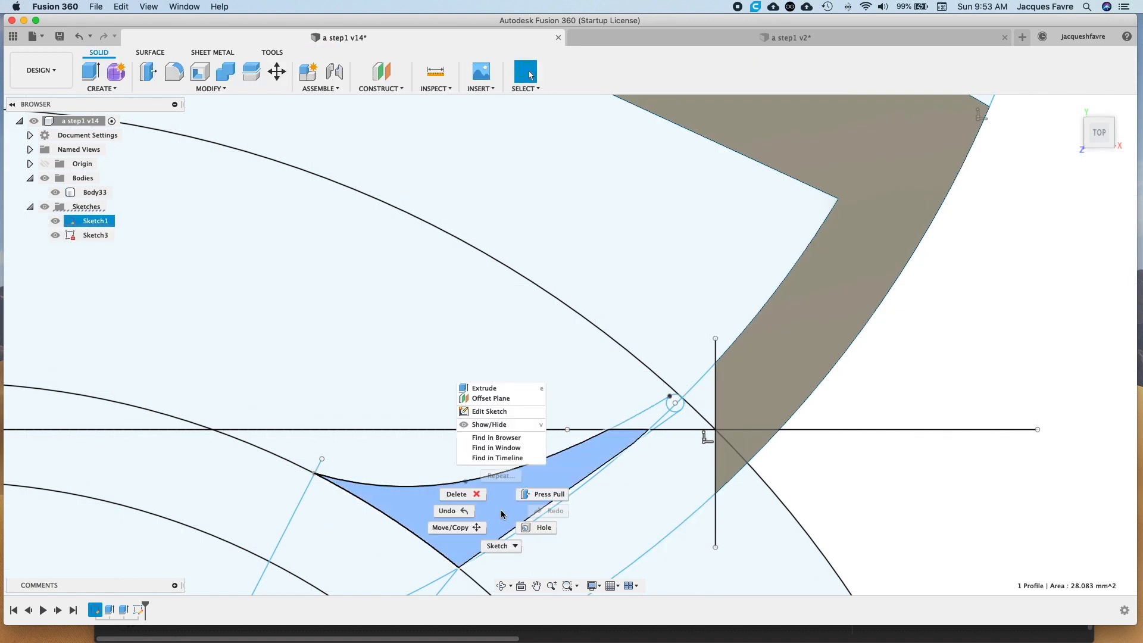
click(484, 389)
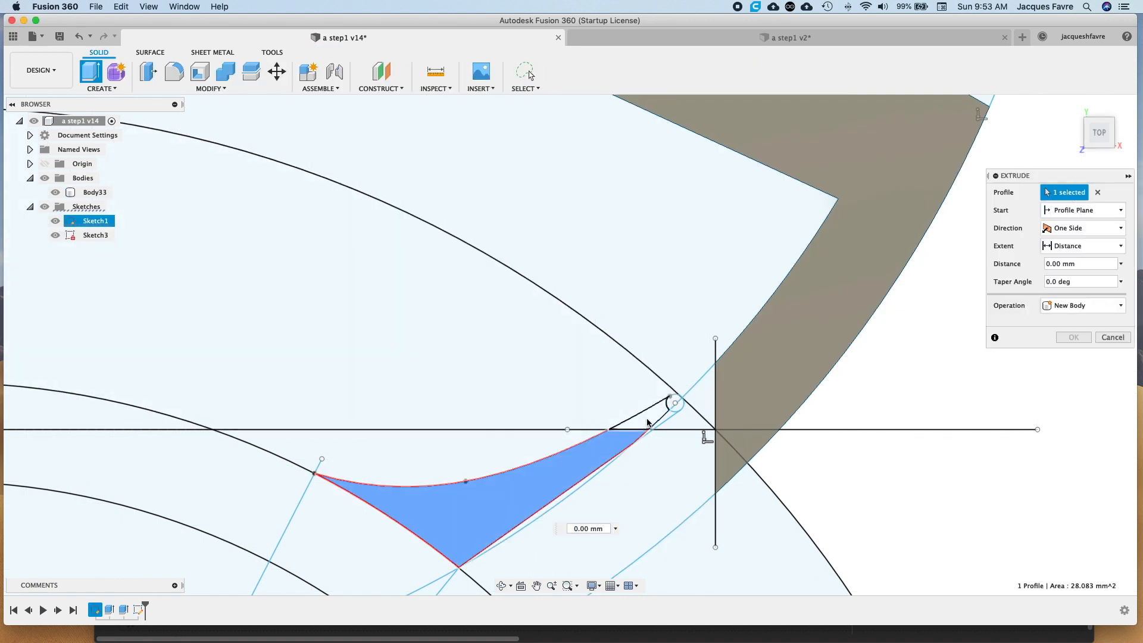
click(655, 420)
scroll(657, 421, up, 3)
scroll(658, 422, up, 2)
click(659, 429)
click(640, 453)
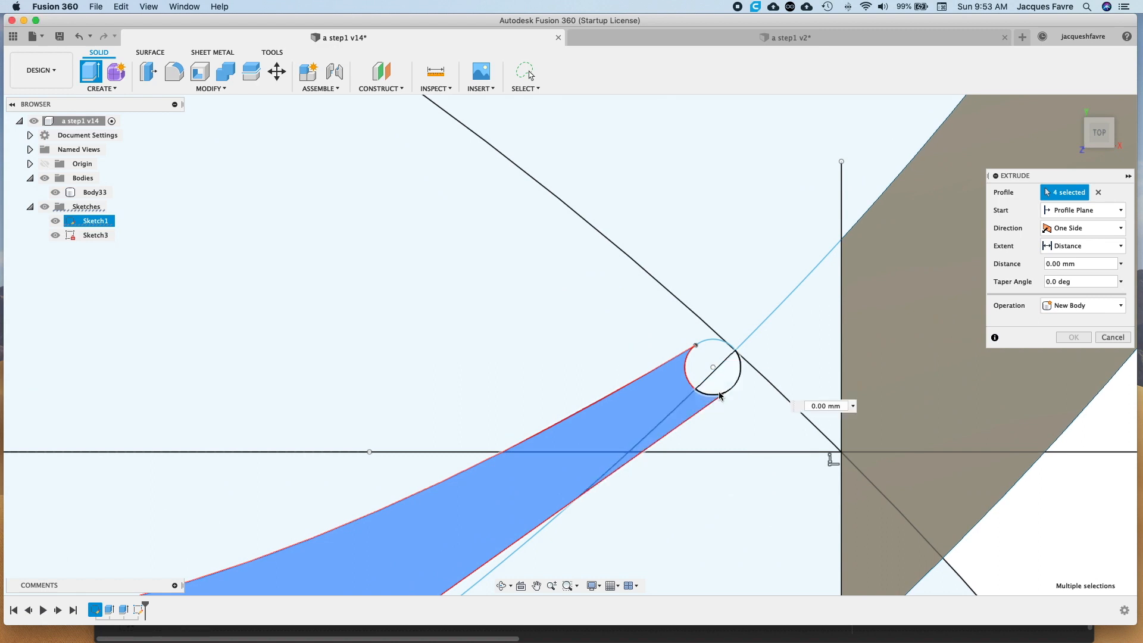
click(715, 372)
click(56, 192)
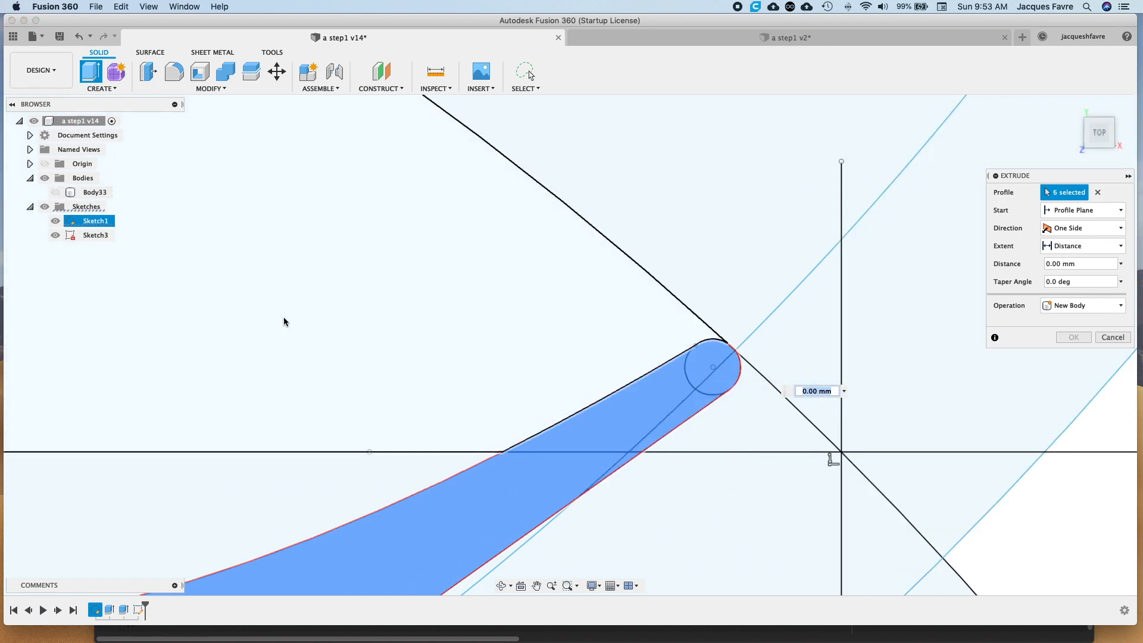
scroll(566, 452, down, 5)
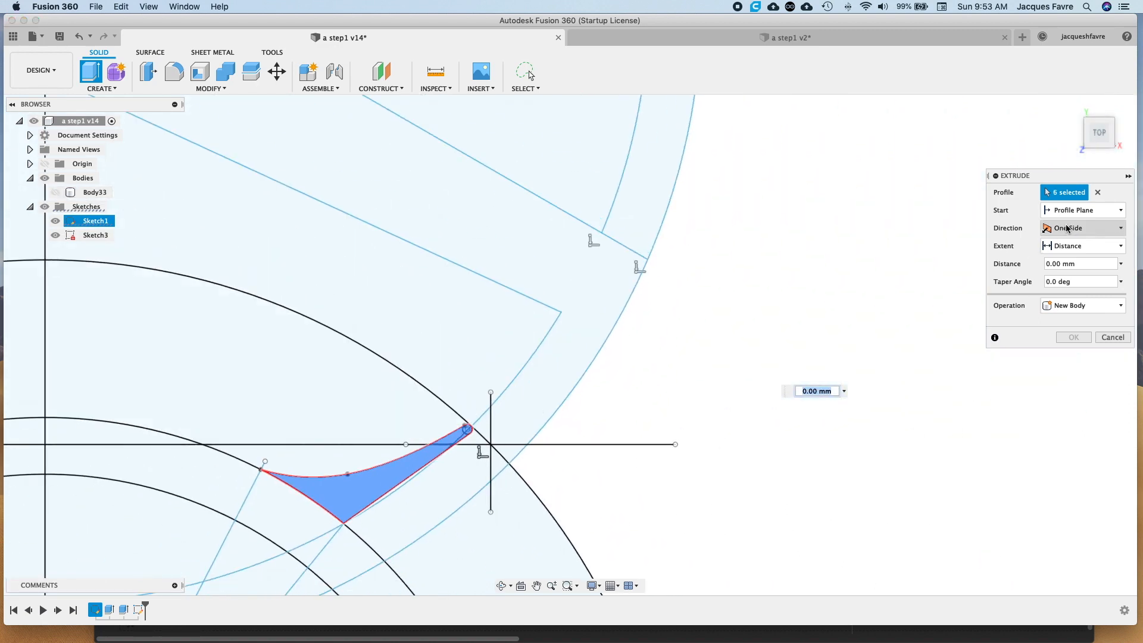
text(5)
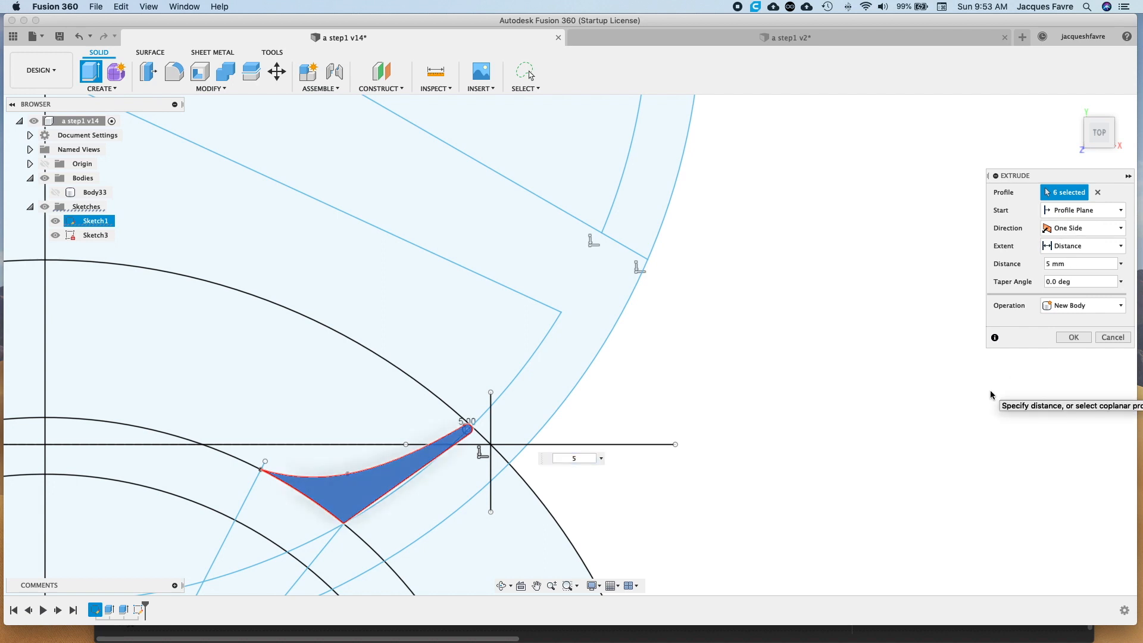
click(1073, 337)
- Create a full circular pattern of the tooth body around the wheel's outer circle with a quantity of 30
middle_drag(757, 428, 977, 424)
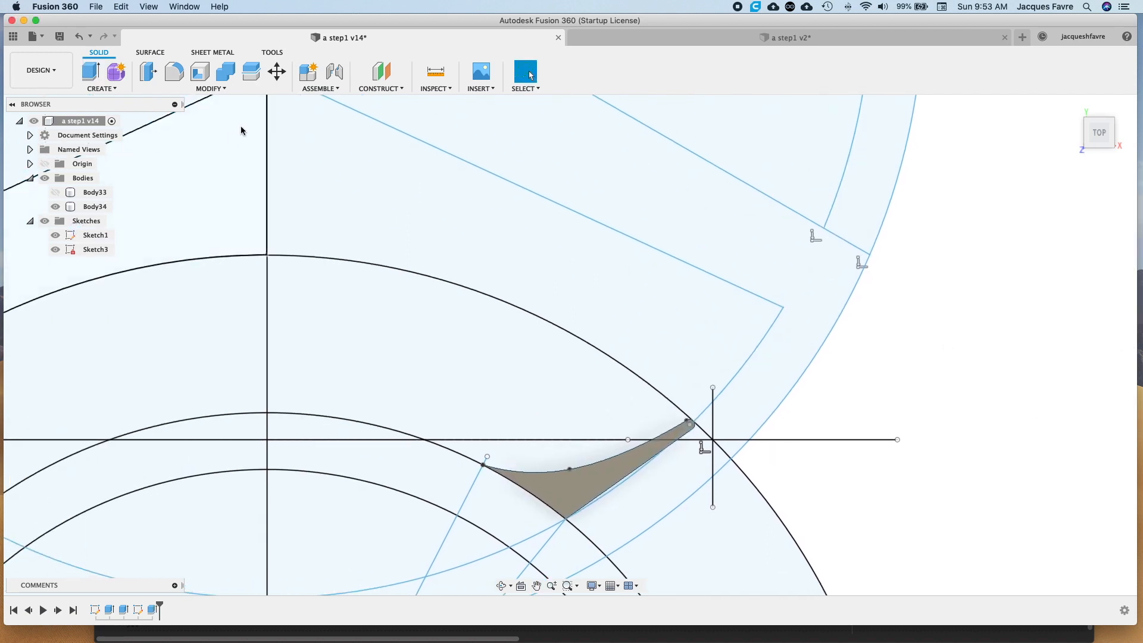
click(211, 89)
click(101, 89)
mouse_move(170, 328)
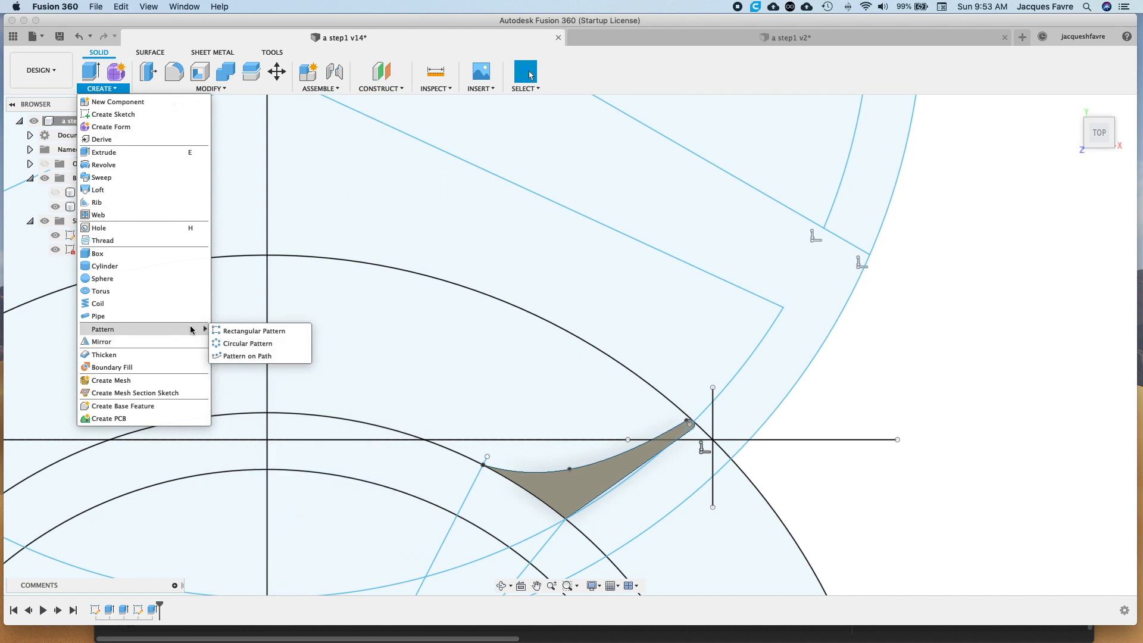
click(237, 345)
click(560, 500)
click(1087, 192)
click(1069, 223)
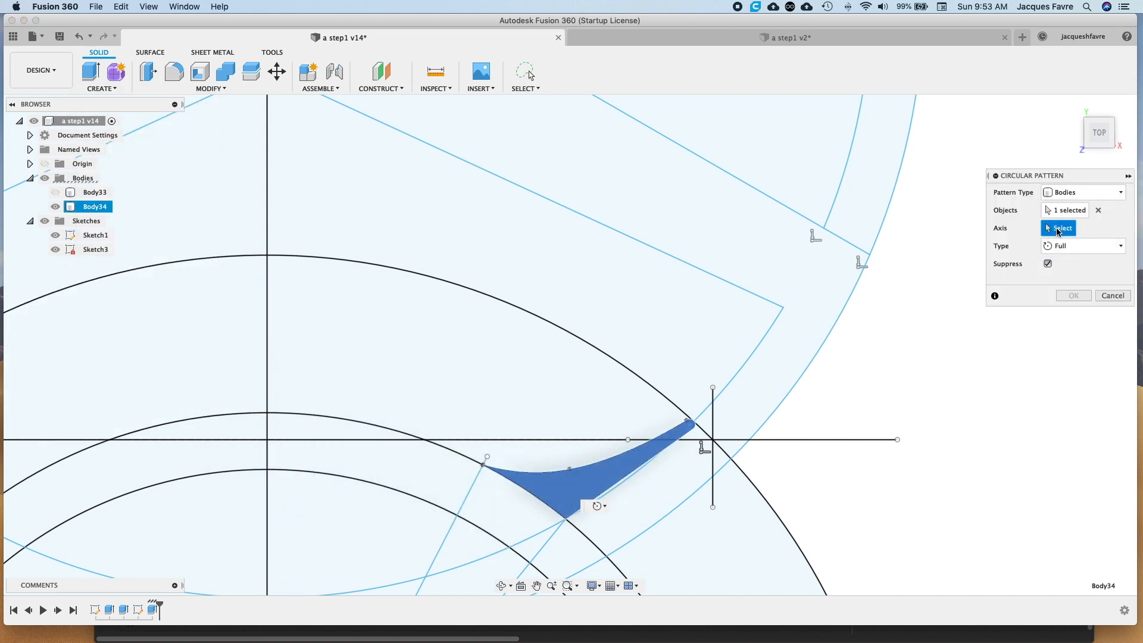
click(572, 338)
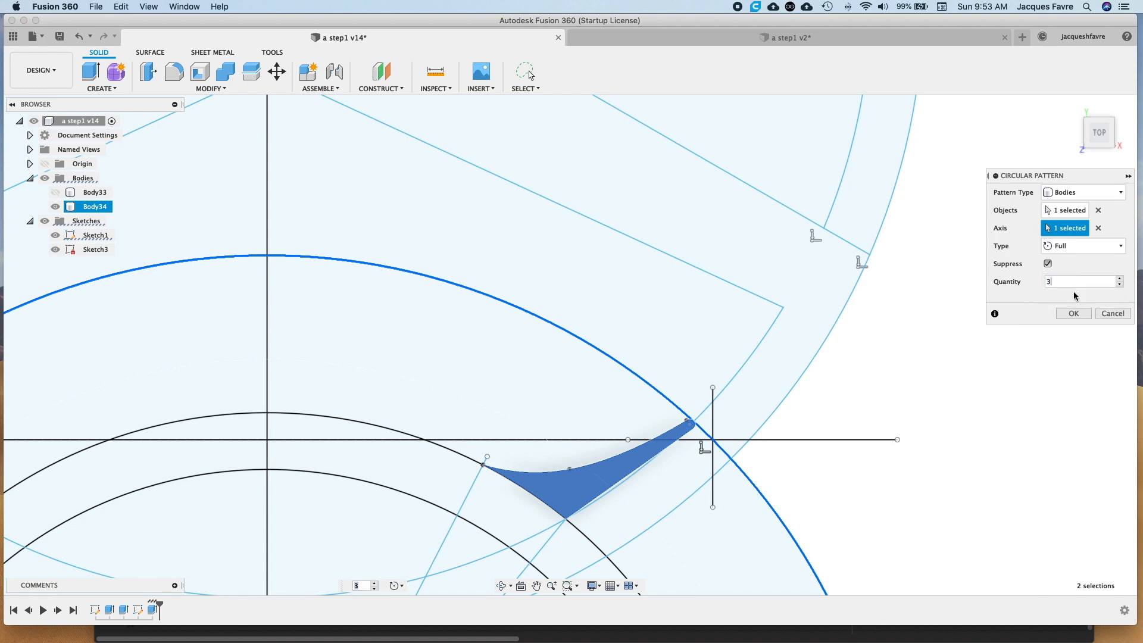
text(0)
click(1074, 313)
scroll(1053, 356, down, 5)
mouse_move(1050, 356)
middle_down()
mouse_move(998, 379)
mouse_move(913, 253)
middle_up()
scroll(916, 251, down, 3)
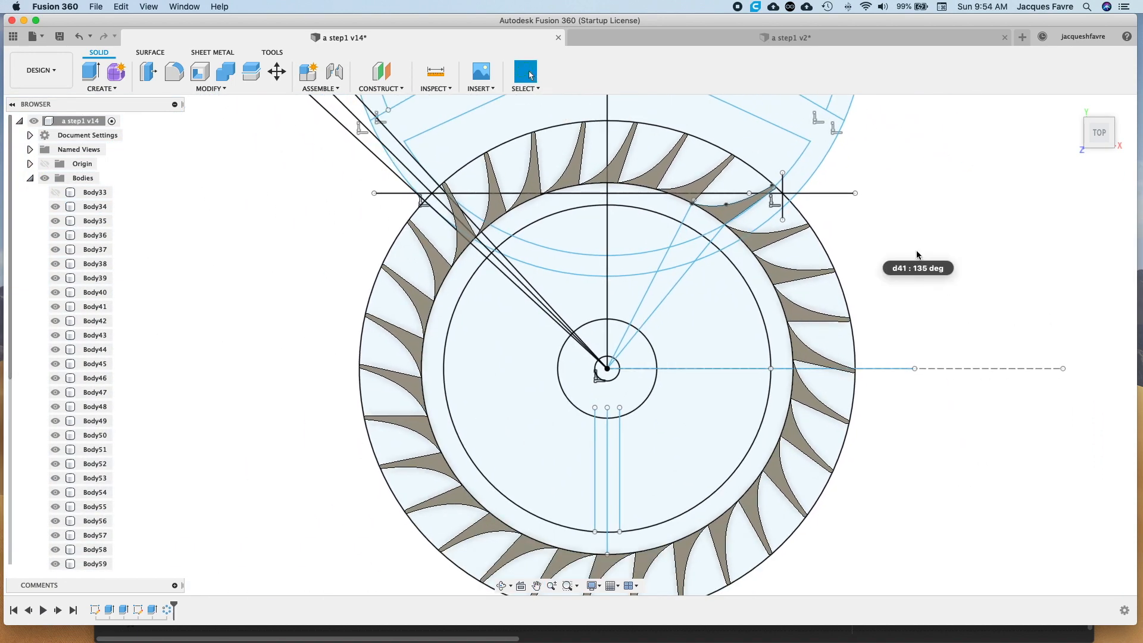
right_click(933, 280)
key(Escape)
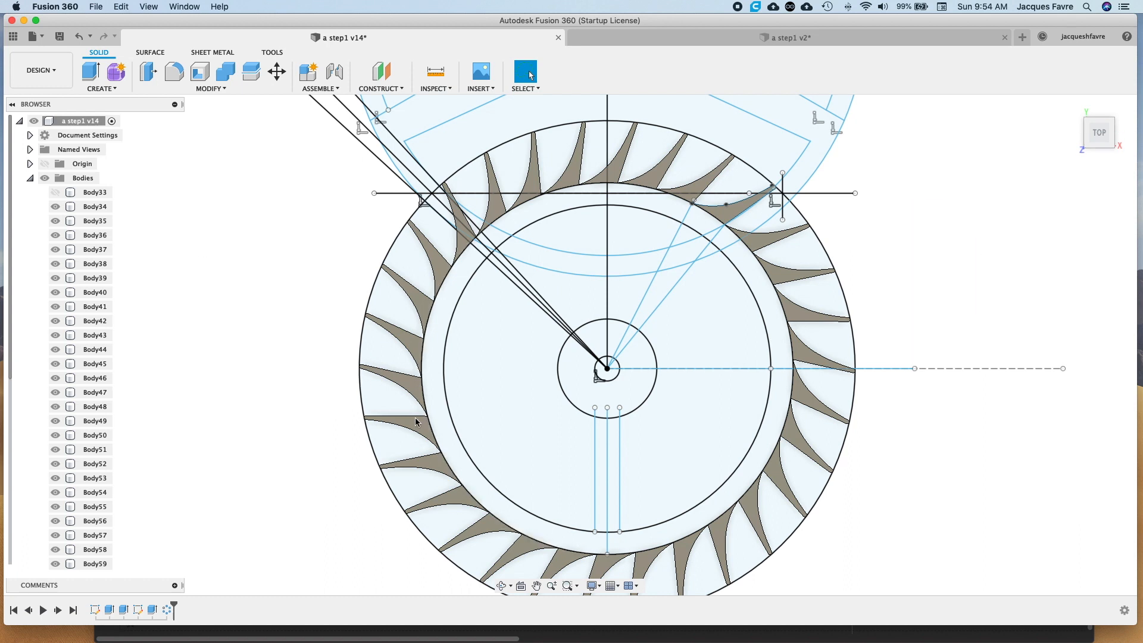
right_click(442, 431)
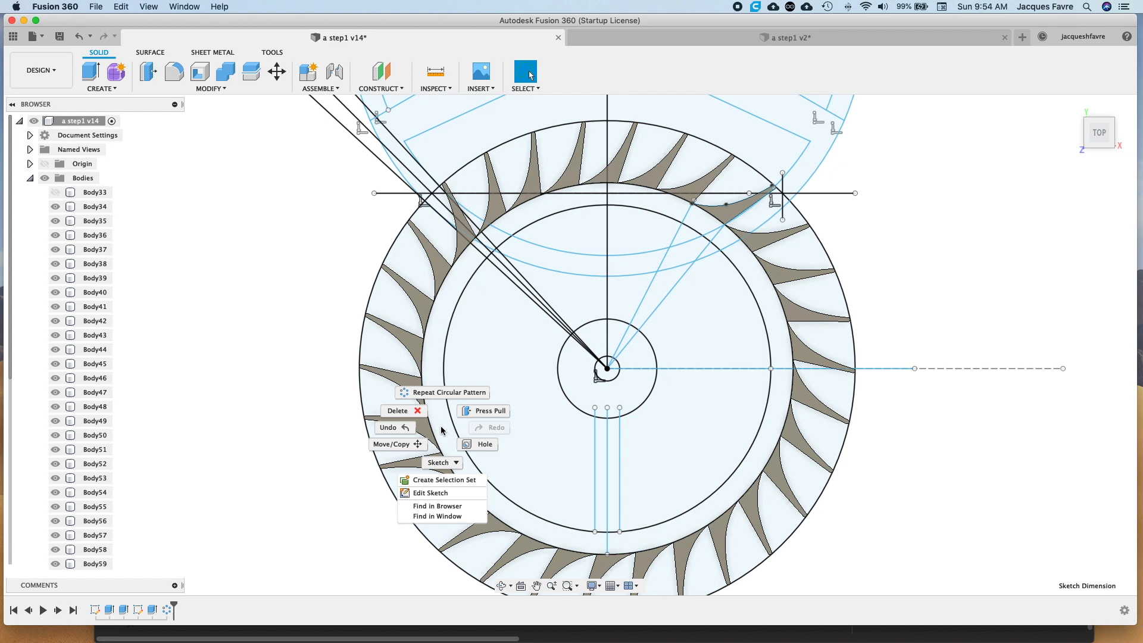
- Start an extrusion of the rim ring's left-hand profiles, including the slivers between the slanted lines, with the Join operation
click(101, 88)
click(119, 168)
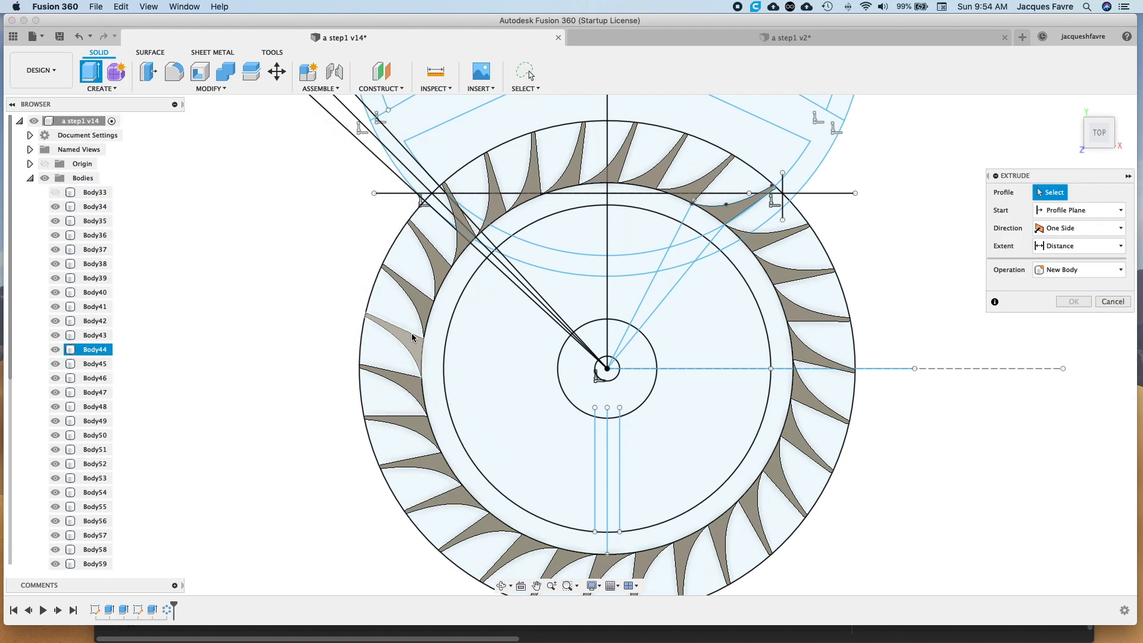
click(444, 345)
scroll(478, 249, up, 6)
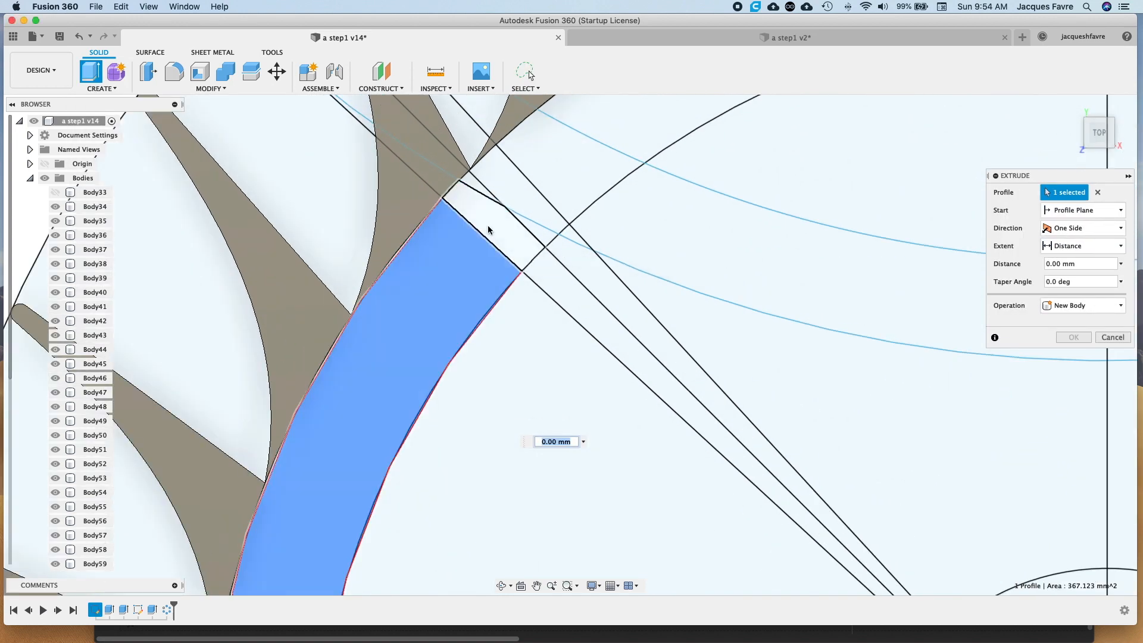
click(474, 188)
click(523, 189)
click(587, 174)
click(691, 128)
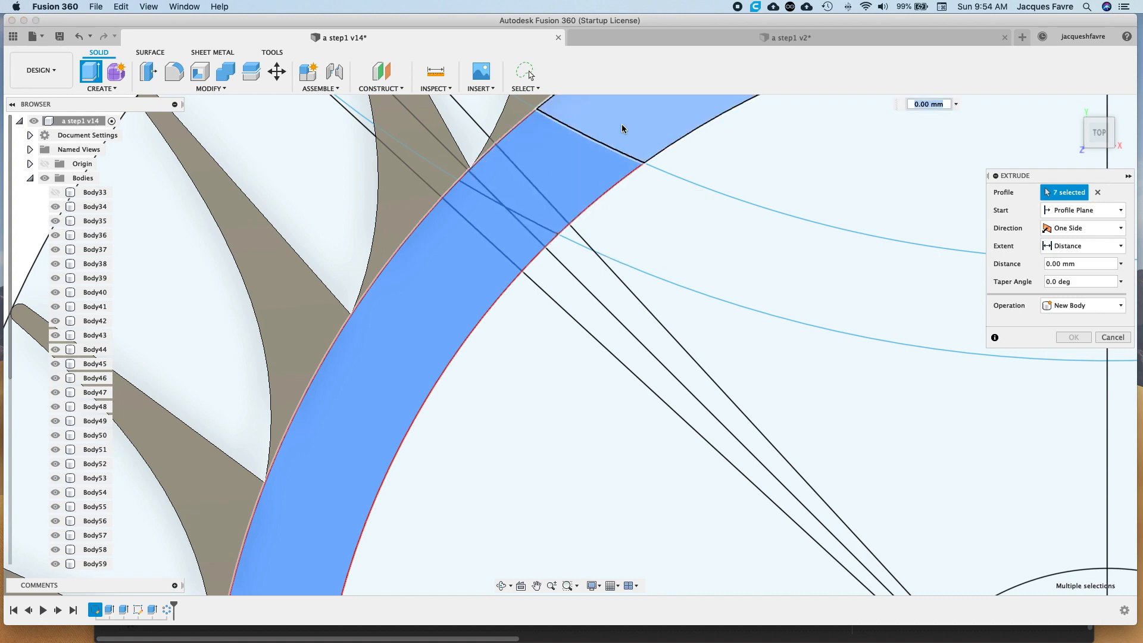
click(1122, 306)
click(1091, 316)
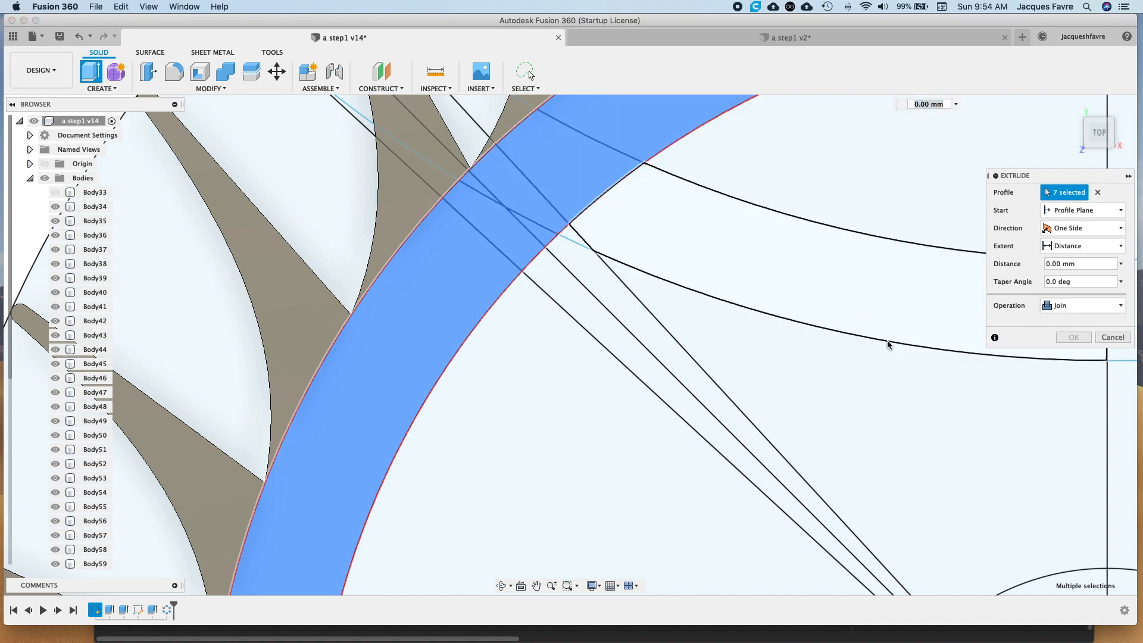
- Add the remaining rim profiles, from the vertical centre line around the right-hand side and down, to the extrusion
scroll(358, 248, down, 5)
middle_drag(358, 247, 91, 298)
click(738, 245)
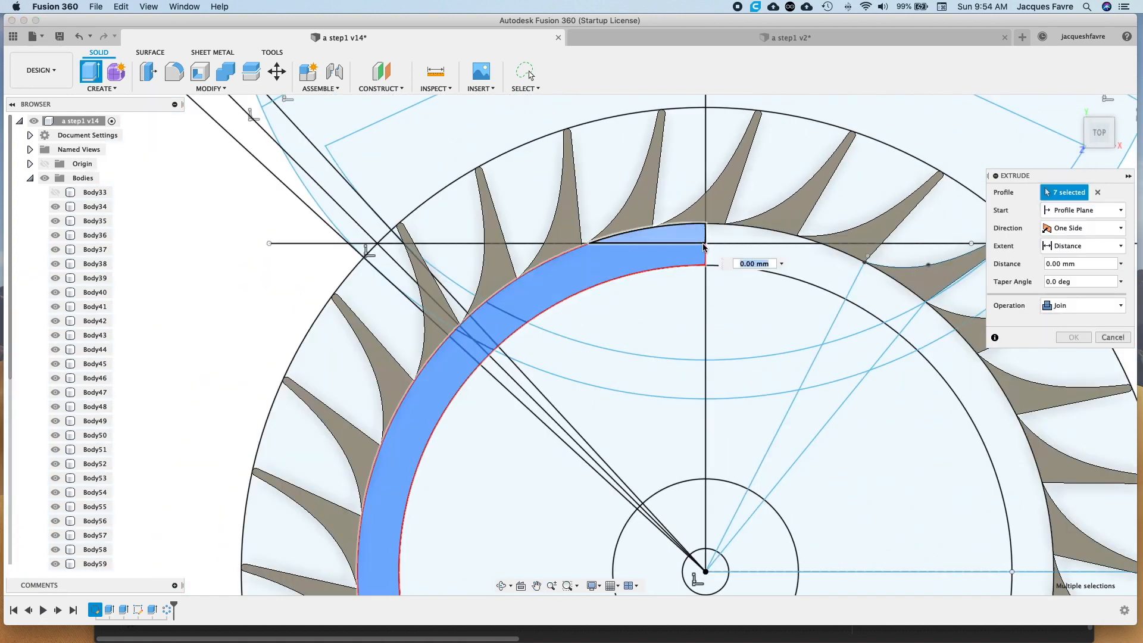
click(798, 256)
click(845, 272)
click(876, 291)
click(958, 372)
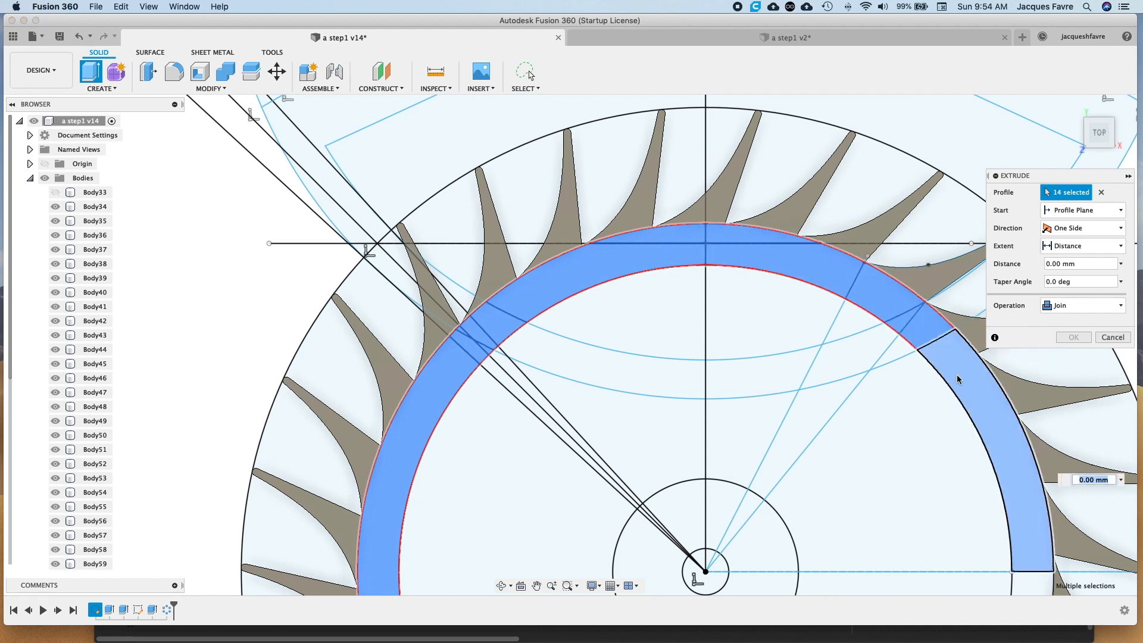
scroll(956, 375, down, 5)
click(984, 464)
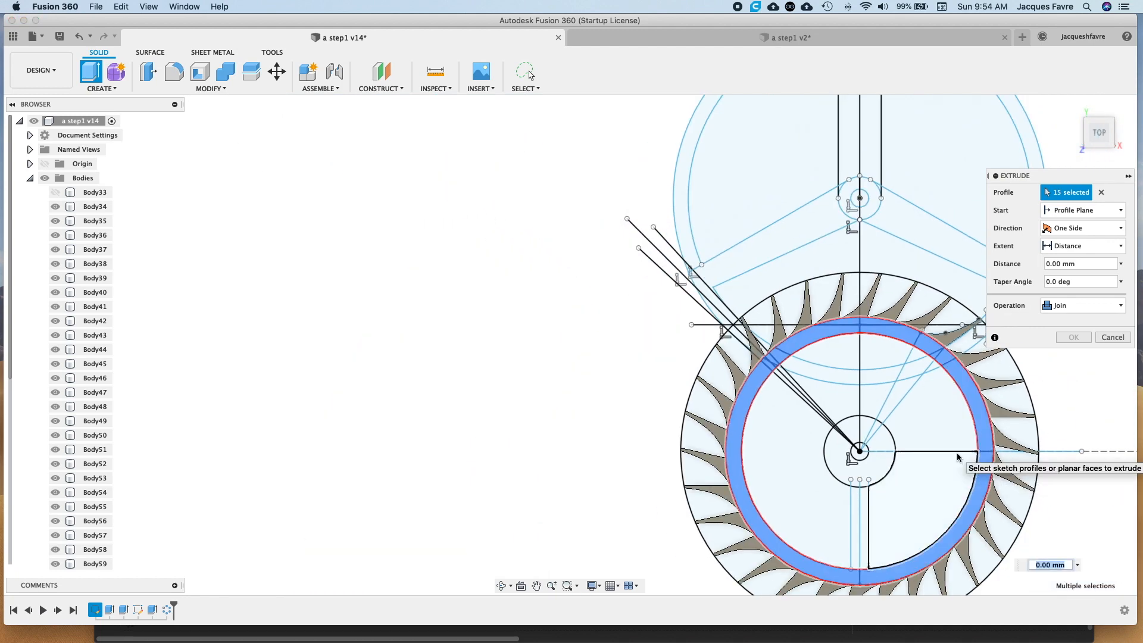
- Add all profiles of the hub ring, including the narrow slivers between the slanted lines, and extrude the rim and hub 5 mm
click(885, 466)
click(883, 439)
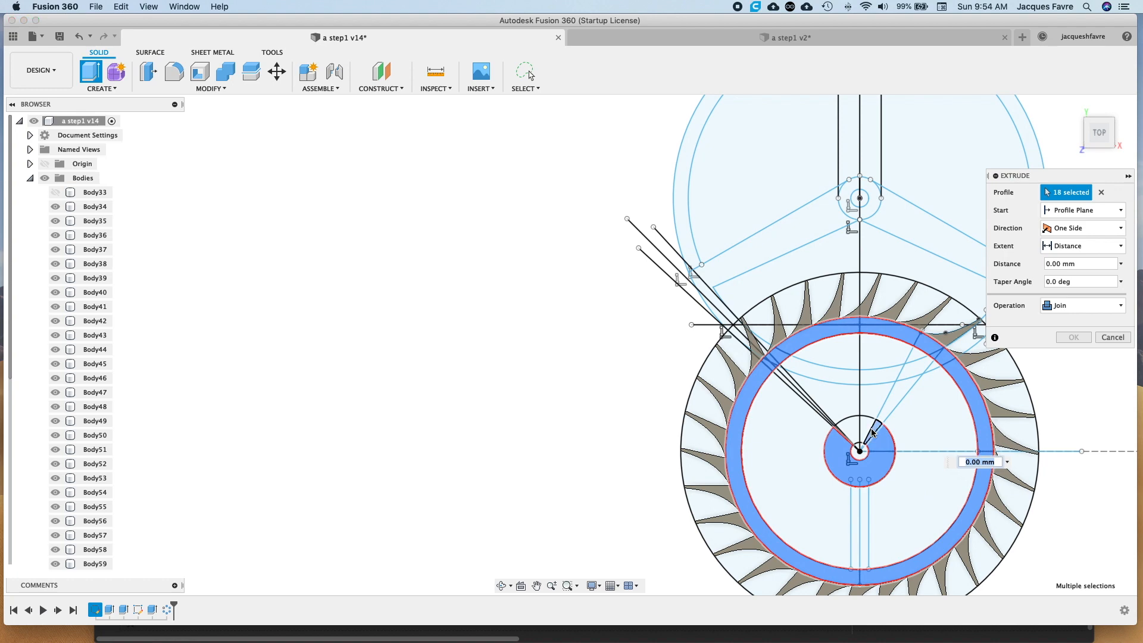
scroll(849, 437, up, 8)
click(835, 438)
click(836, 439)
text(5)
key(Return)
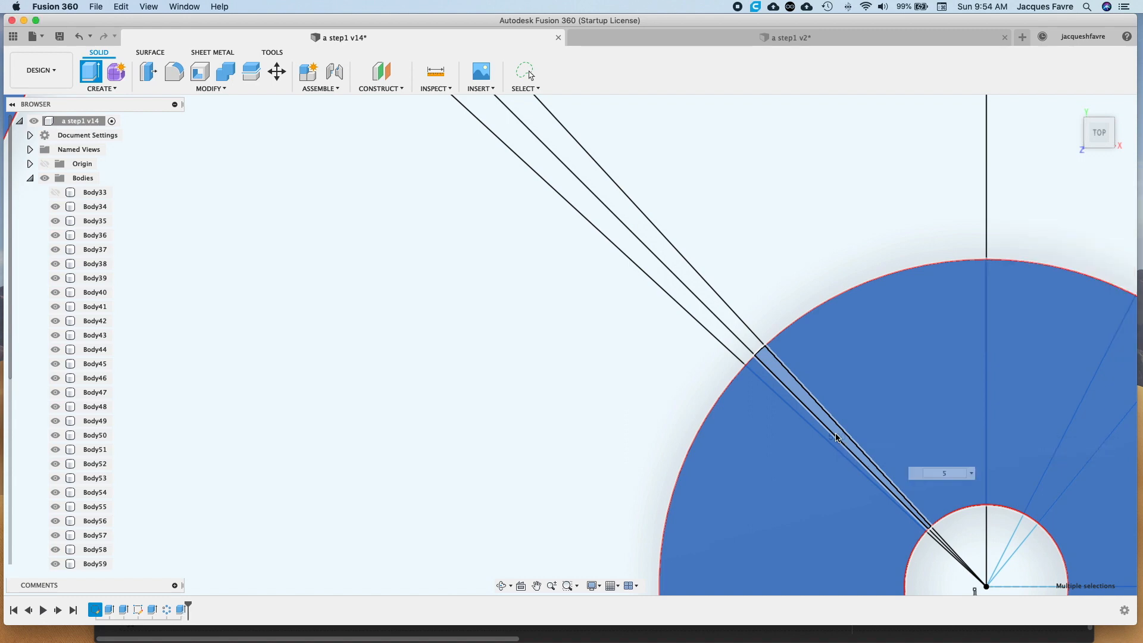
- Edit the construction sketch and circular-pattern the two vertical spoke lines around the wheel's centre with a quantity of 4
scroll(799, 375, down, 10)
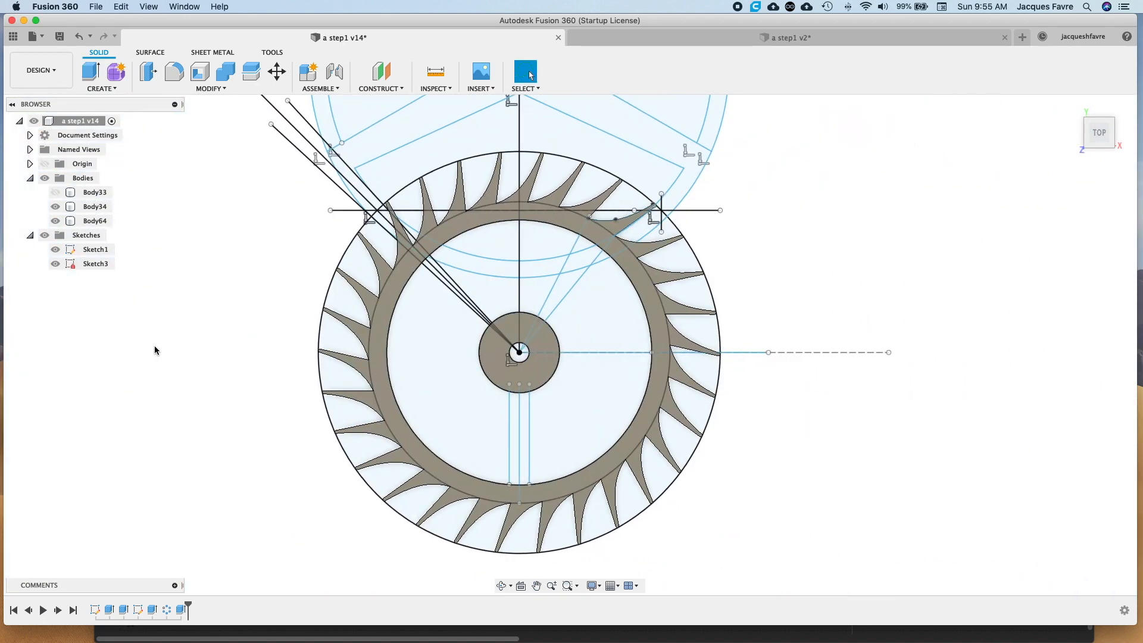
right_click(320, 330)
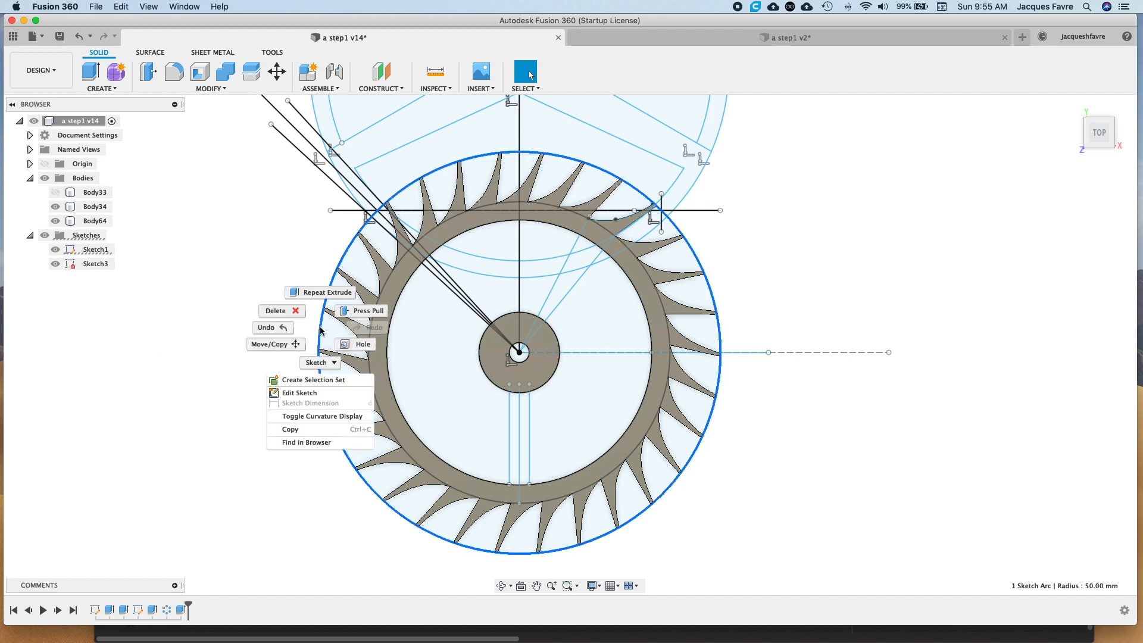
click(301, 394)
click(152, 88)
click(113, 252)
click(510, 443)
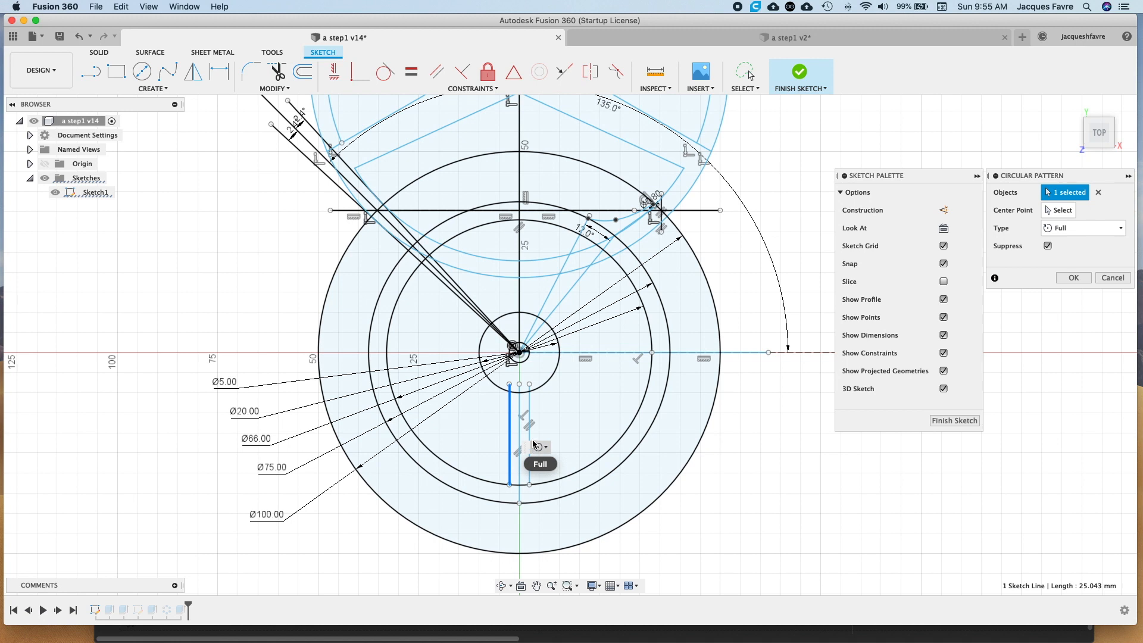
click(529, 441)
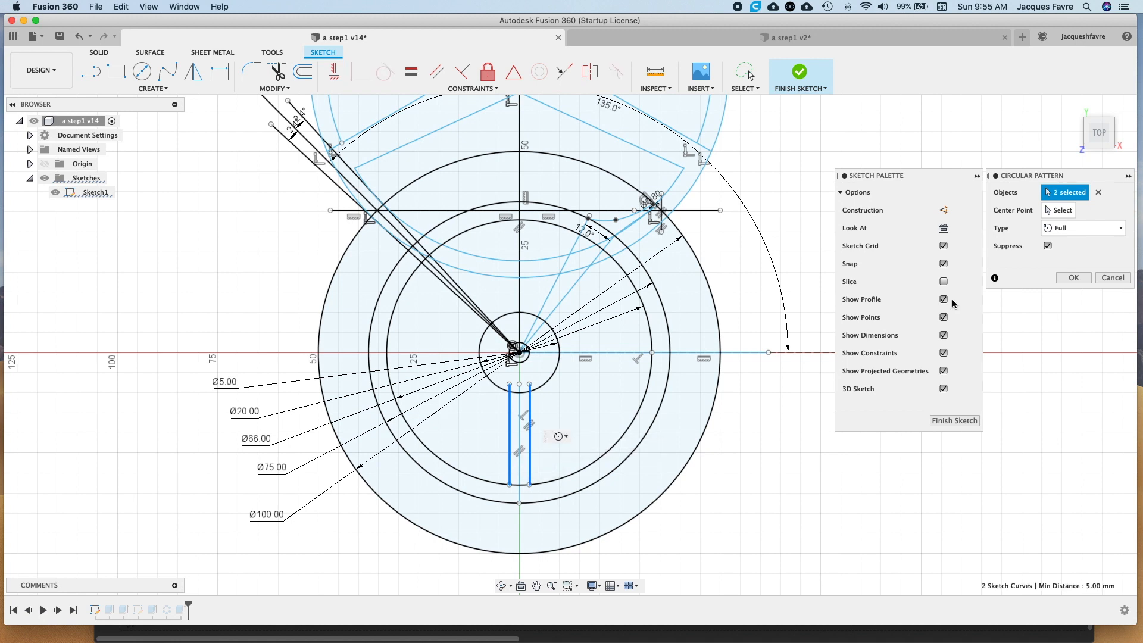
click(520, 351)
click(626, 380)
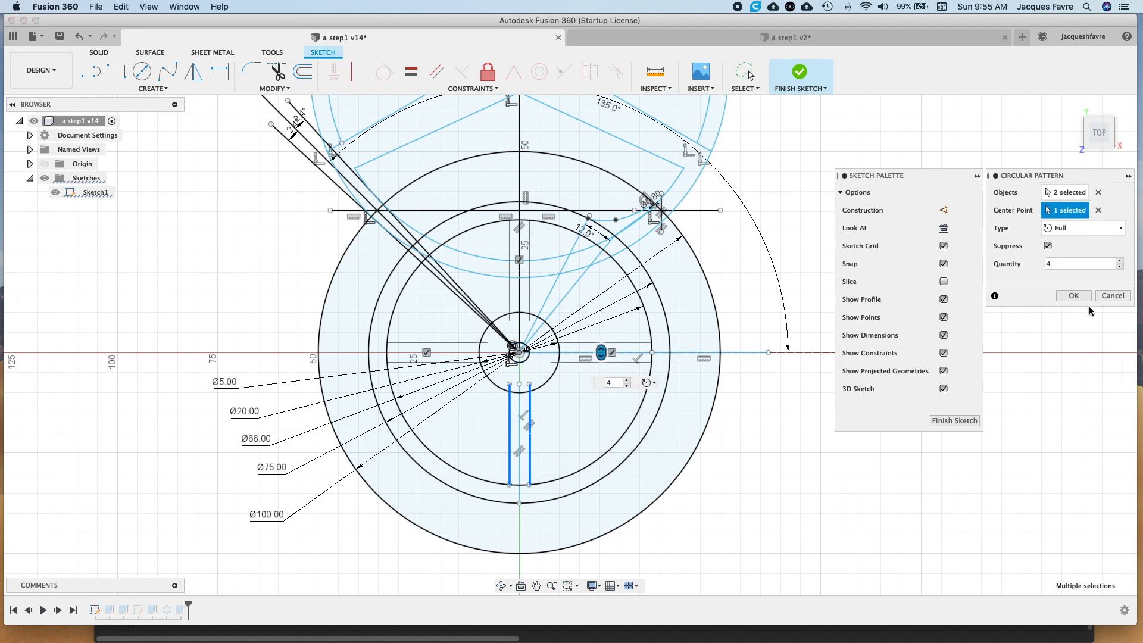
click(1073, 296)
click(1099, 426)
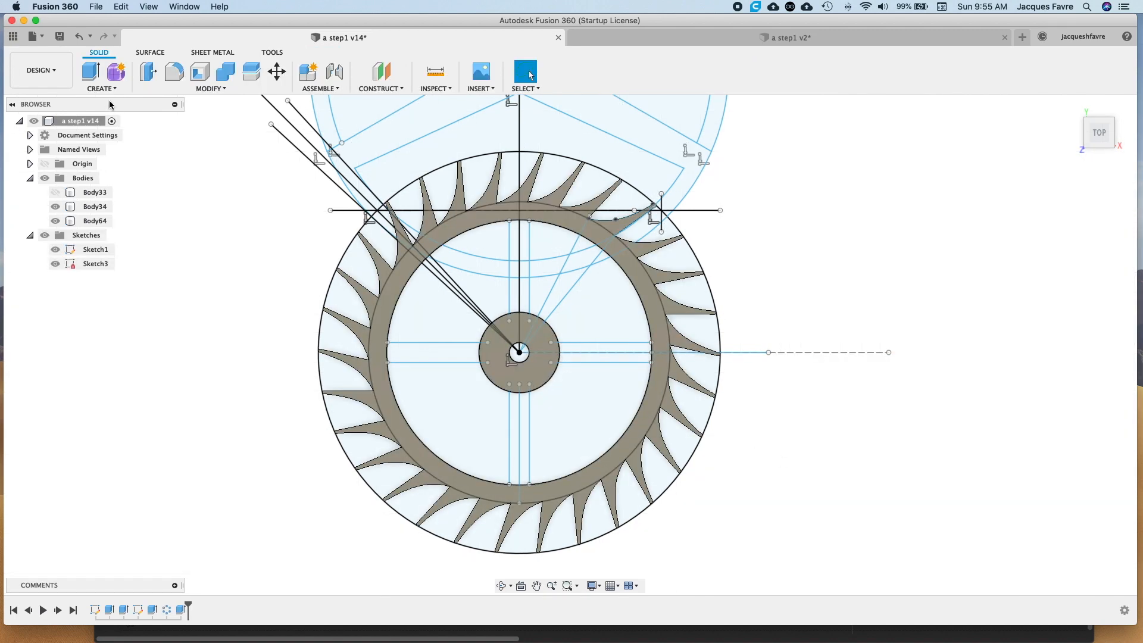
- Extrude all profiles of the four spokes between the hub and the rim by 5 mm
click(102, 88)
click(98, 153)
click(520, 451)
click(523, 447)
click(600, 357)
click(599, 348)
click(523, 296)
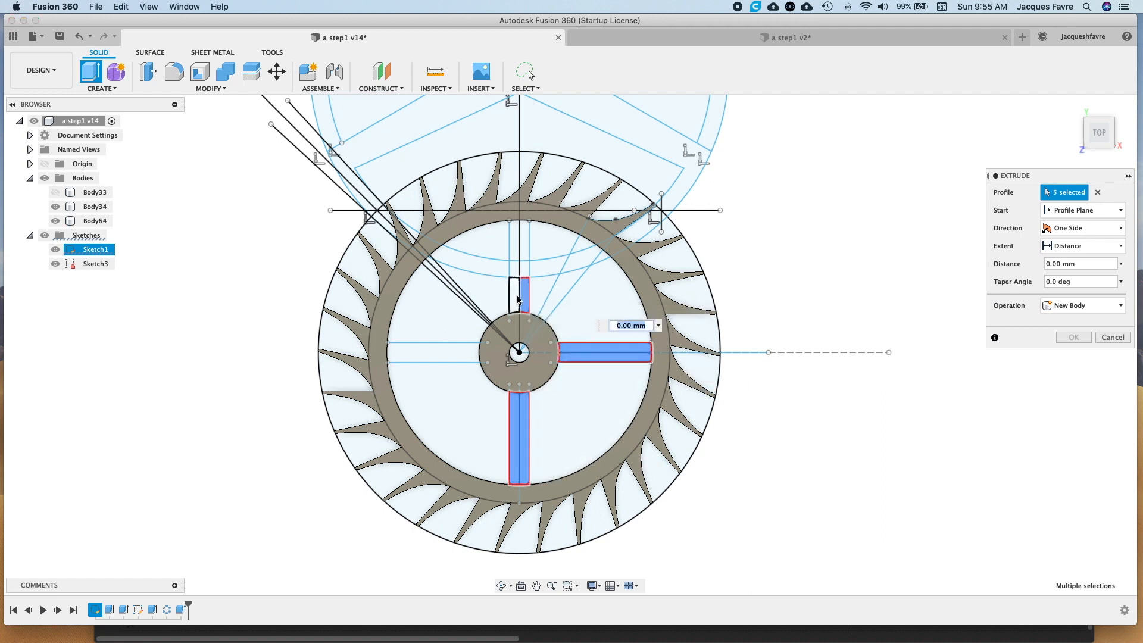
click(523, 250)
click(514, 239)
click(514, 268)
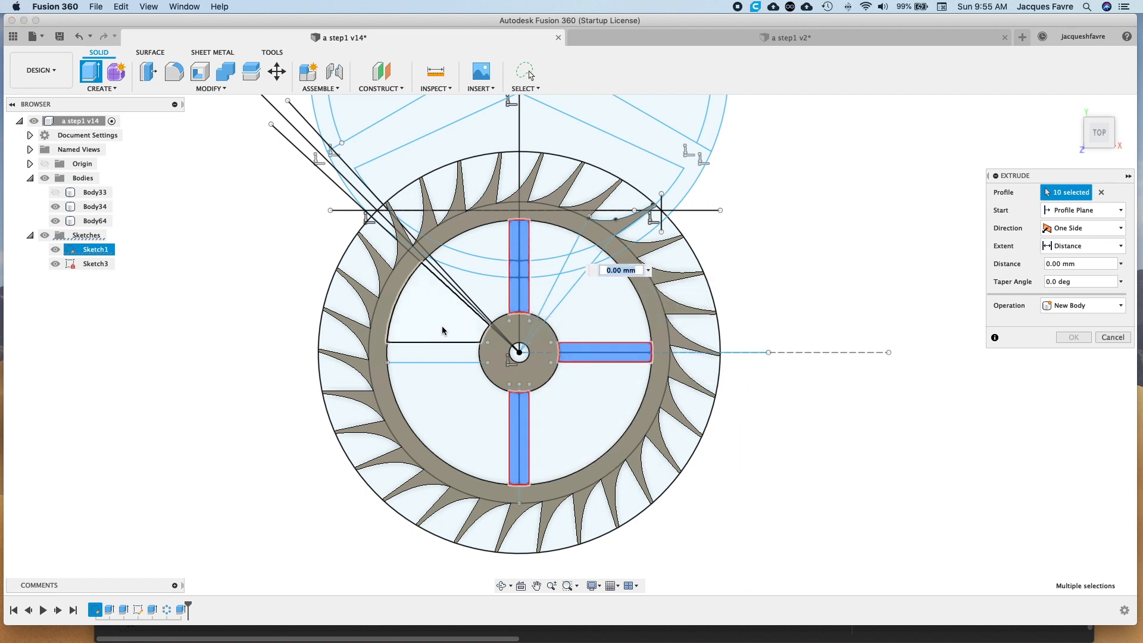
click(451, 348)
click(454, 356)
text(5)
key(Return)
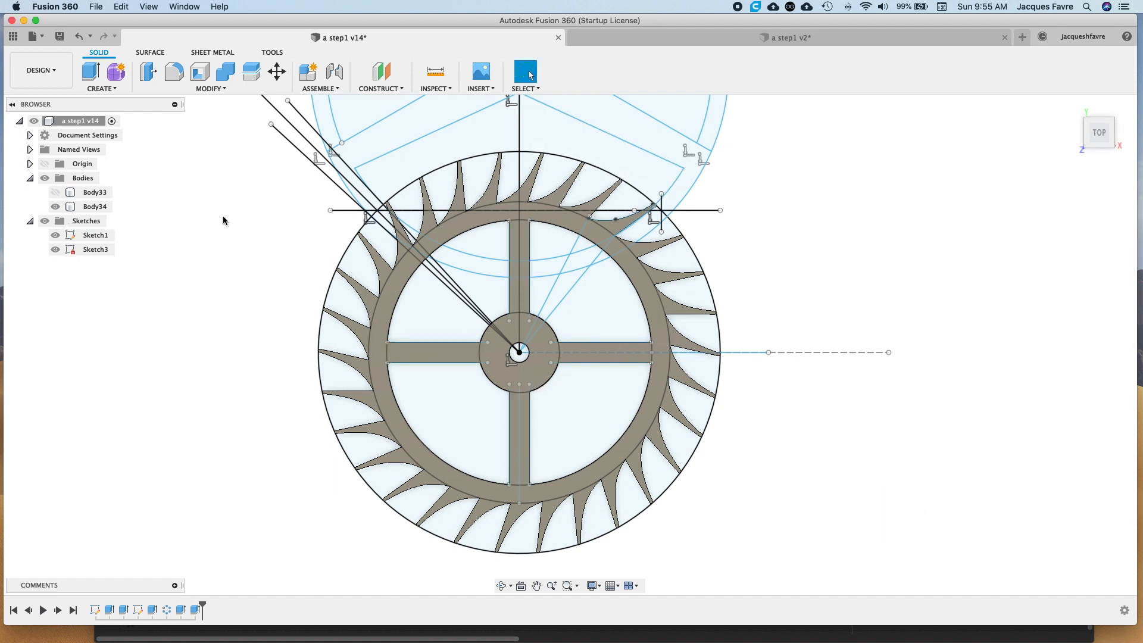
- Run the SpurGear script to create a metric gear with module 2, 8 teeth, 20 mm thickness and a 5 mm hole
click(273, 53)
click(138, 88)
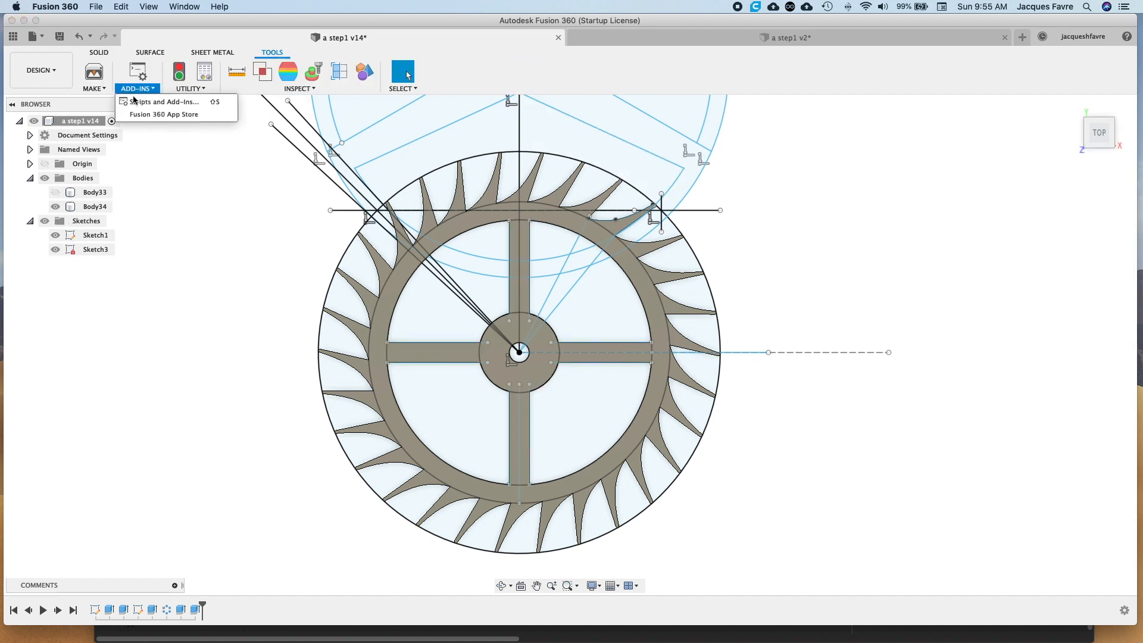
click(138, 105)
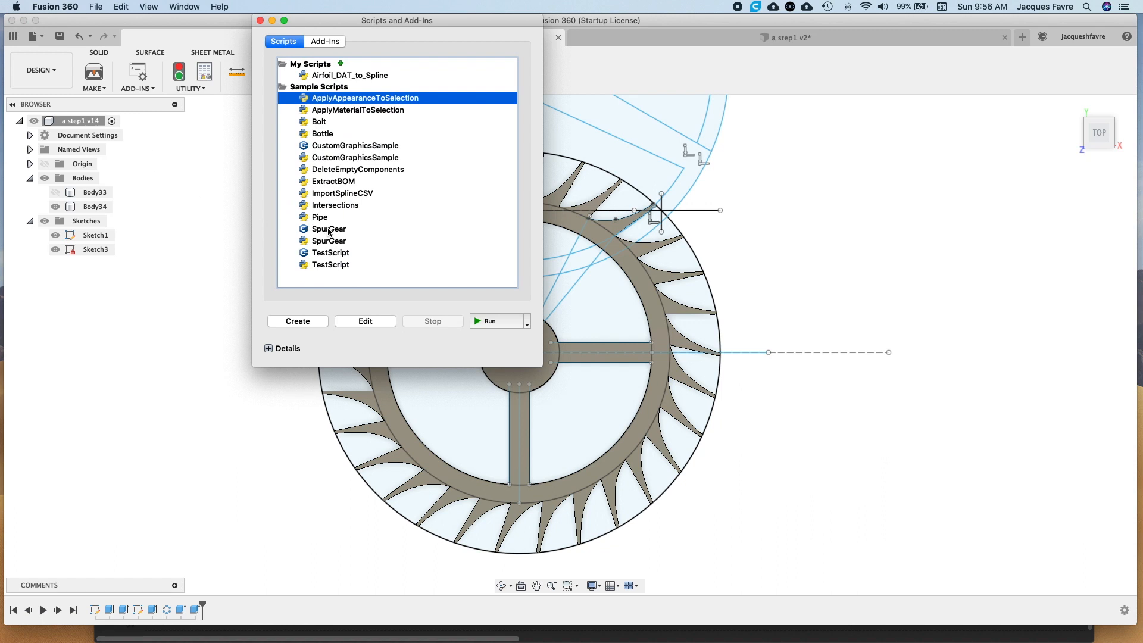
click(331, 242)
click(492, 321)
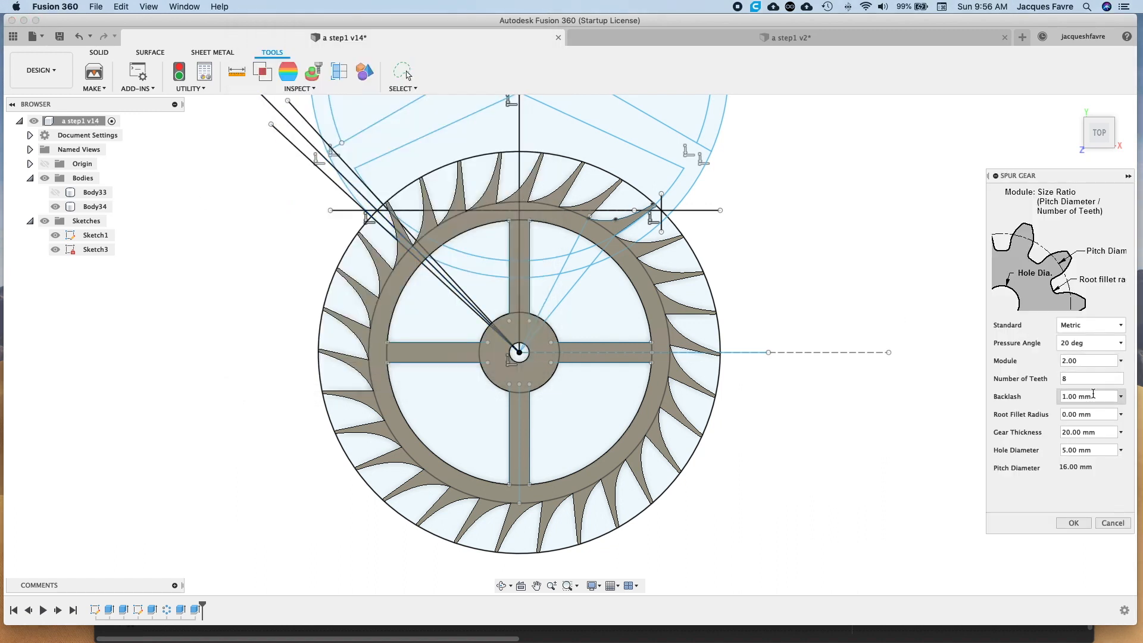
click(1072, 524)
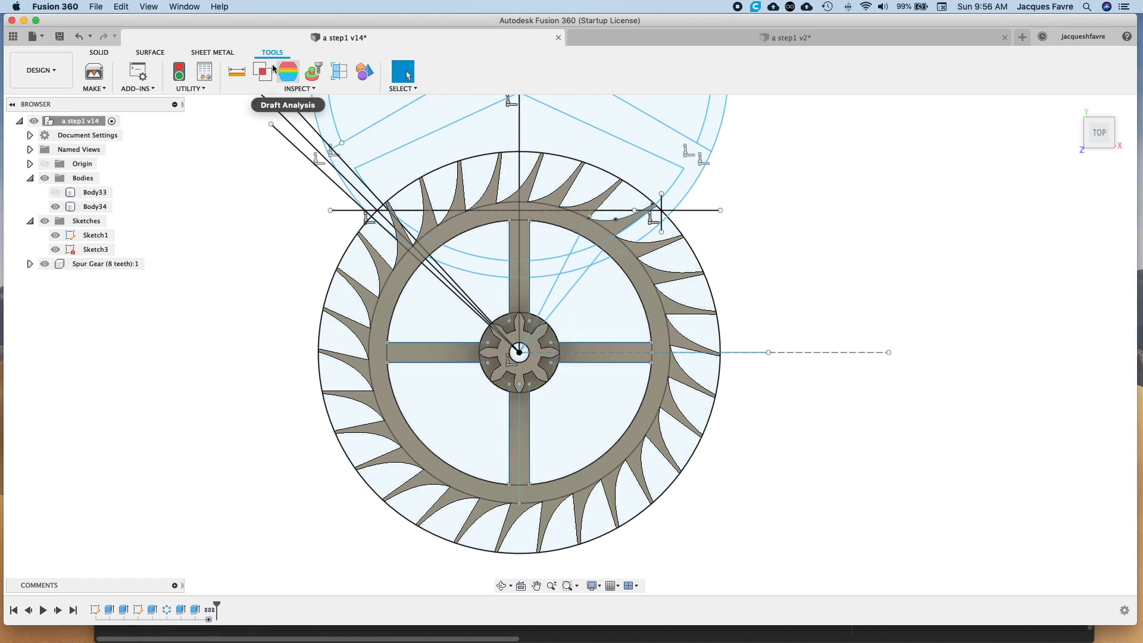
- Start a sketch on the spur gear's top face and draw a three-point arc bulging inward between two neighbouring tooth roots
click(104, 55)
click(101, 88)
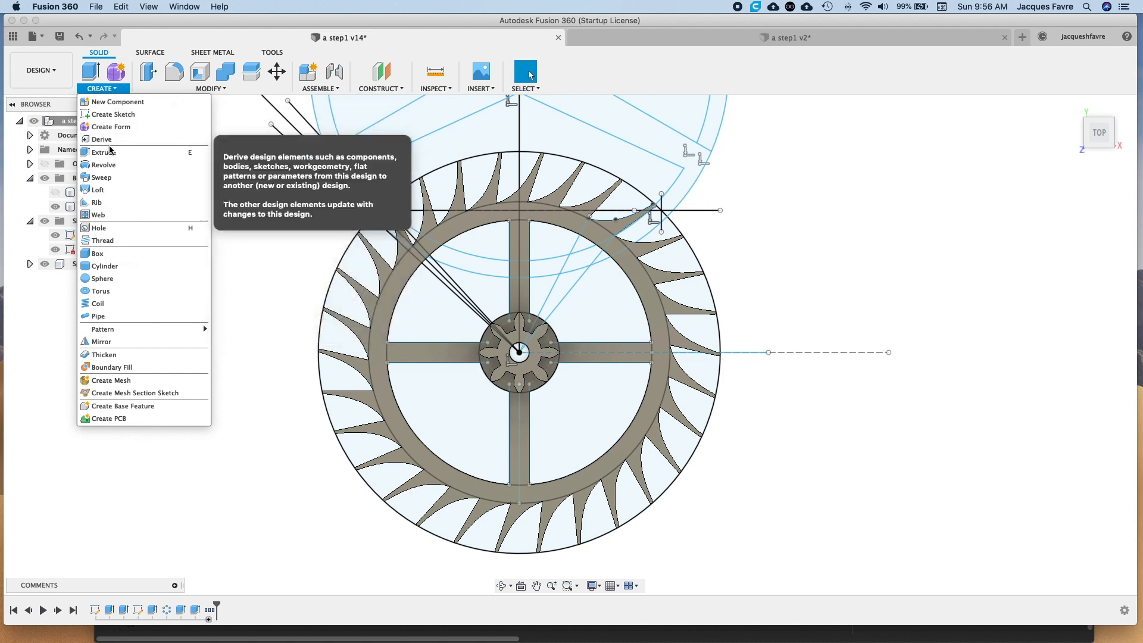
click(113, 114)
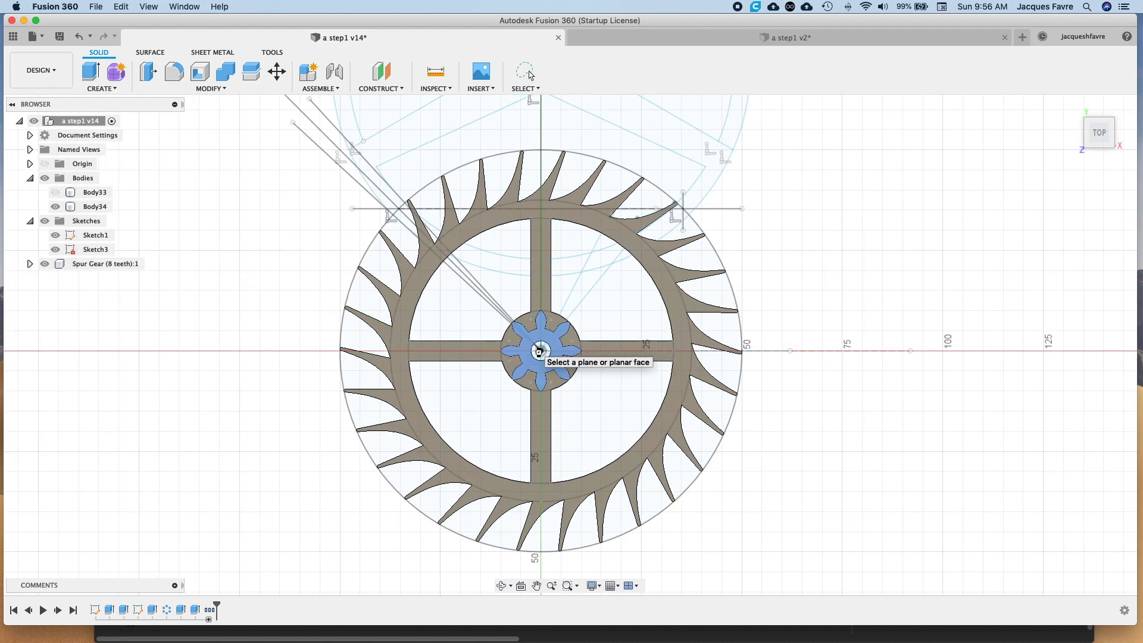
click(527, 354)
click(149, 88)
mouse_move(142, 140)
click(225, 142)
scroll(540, 326, up, 10)
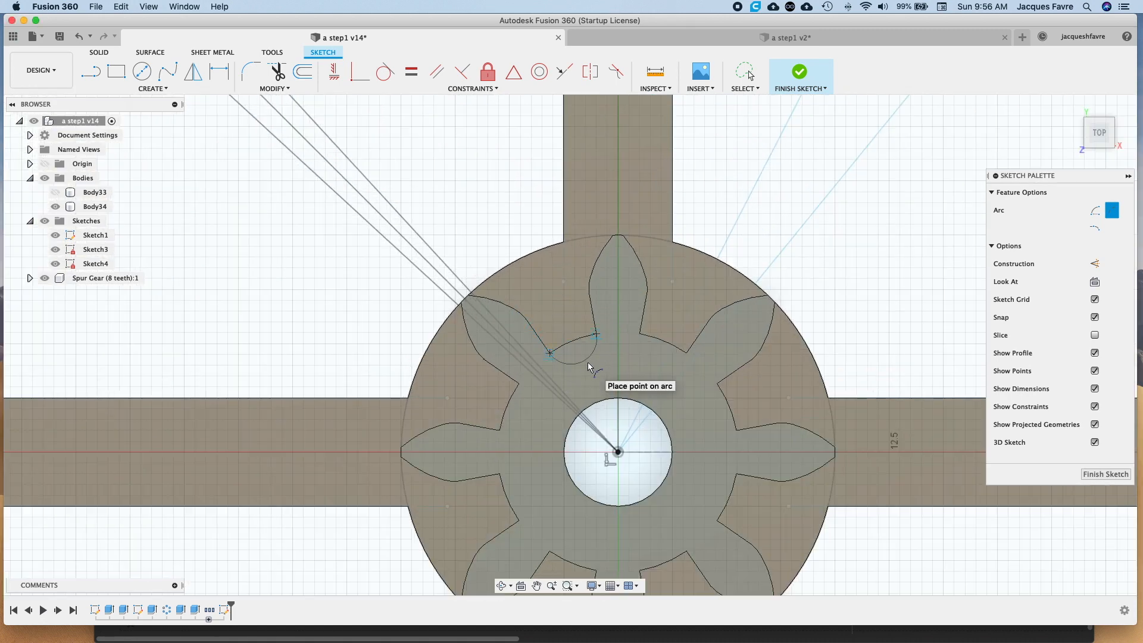
click(589, 366)
right_click(592, 384)
click(633, 388)
- Circular-pattern the root arc around the gear's centre with a quantity of 8 and finish the sketch
click(152, 88)
click(136, 265)
click(587, 365)
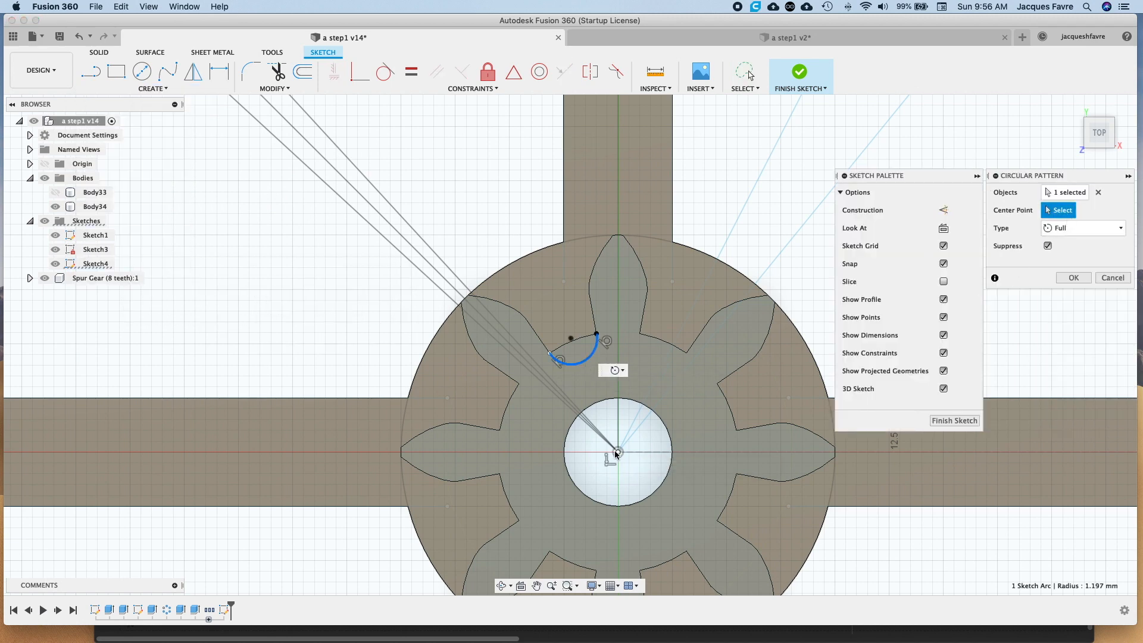
click(618, 452)
click(1043, 265)
text(8)
key(Return)
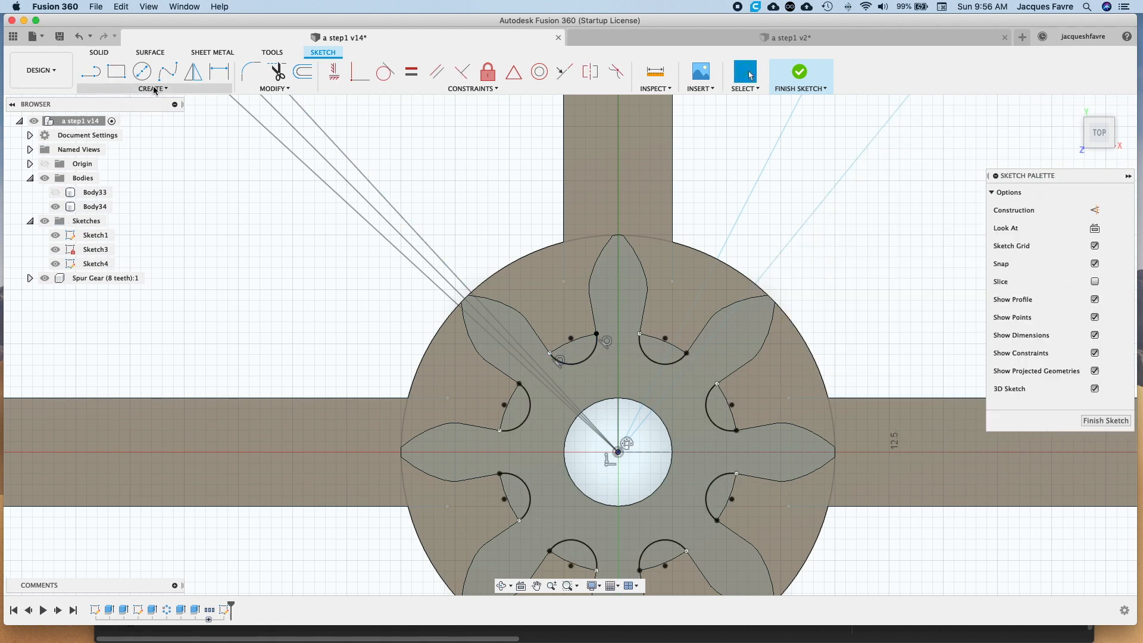
click(1104, 421)
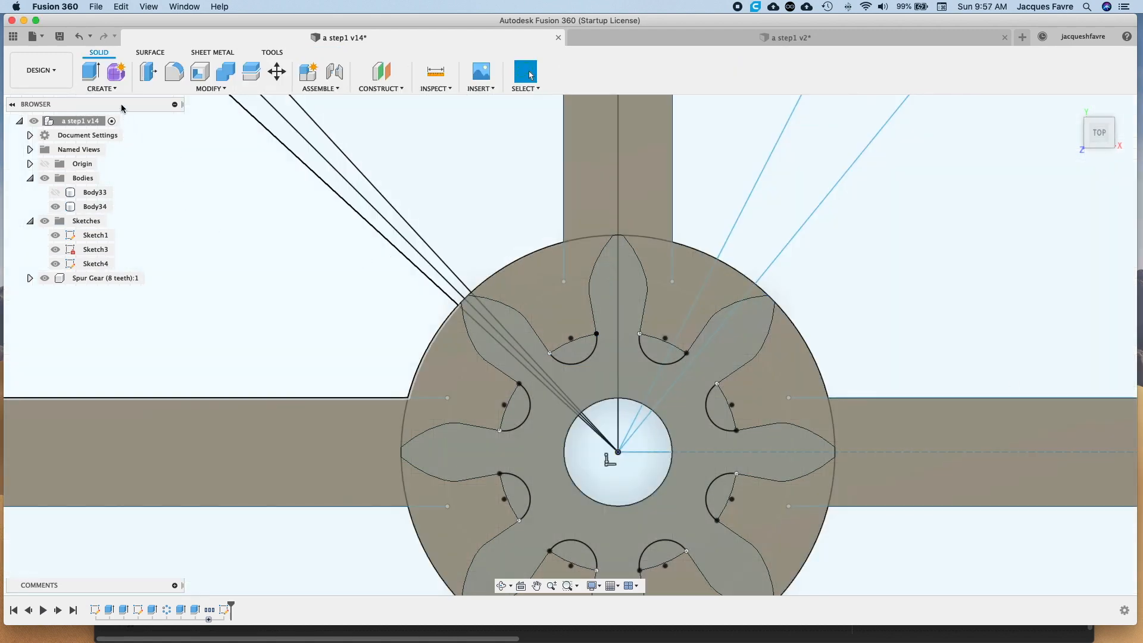
- Extrude the eight crescent profiles at the gear's tooth roots by -10 mm and save the design
click(102, 88)
click(108, 153)
click(724, 489)
click(722, 410)
click(663, 351)
click(572, 351)
click(514, 411)
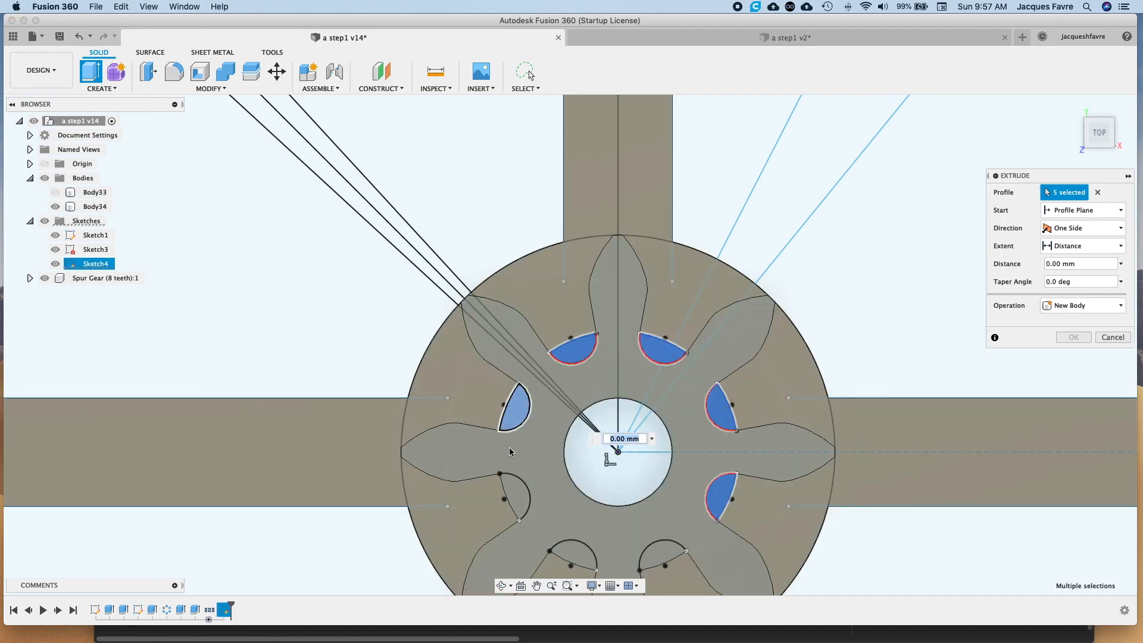
click(514, 497)
click(573, 557)
click(663, 554)
text(-10)
key(Return)
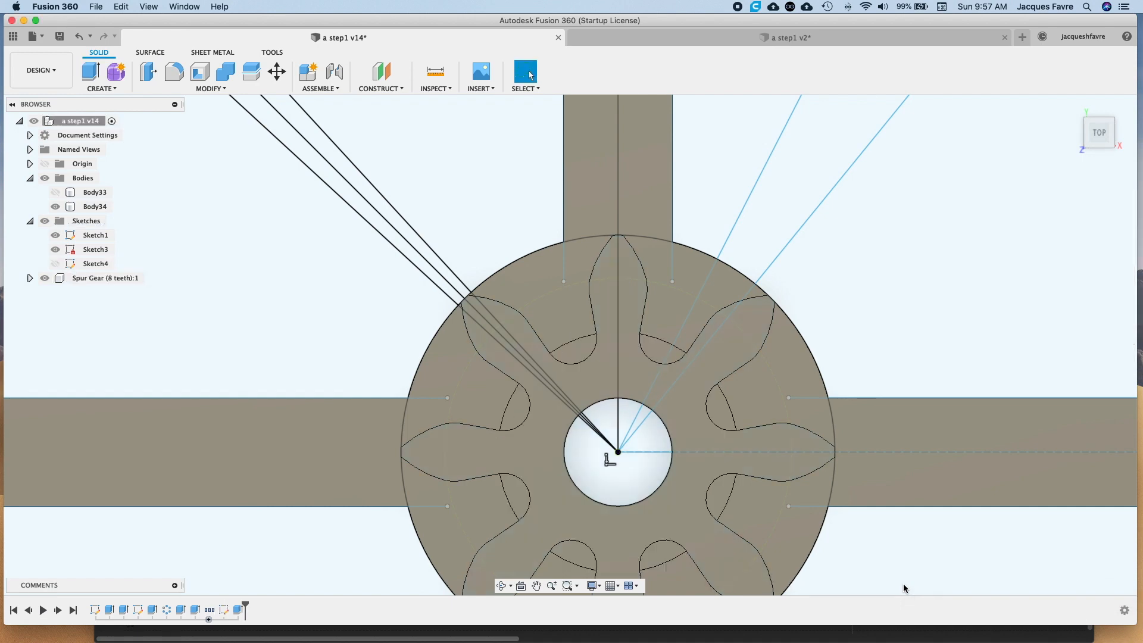
click(59, 37)
key(Return)
- Combine the spur gear as target body with the toothed wheel as tool body, using the Join operation
click(1099, 142)
drag(1098, 143, 1046, 112)
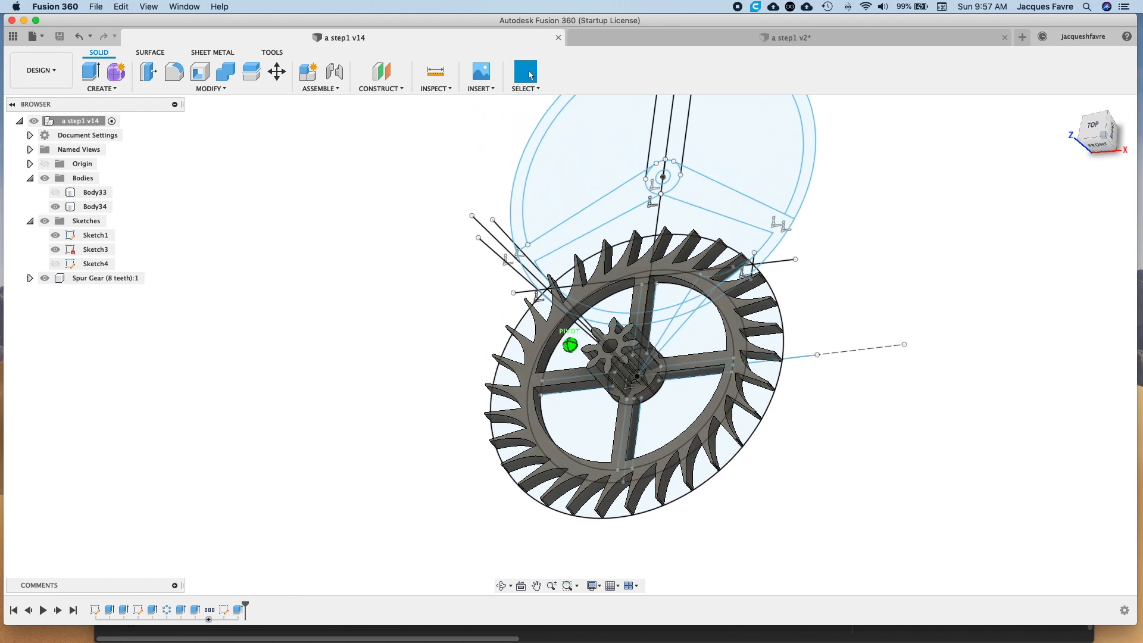
click(205, 90)
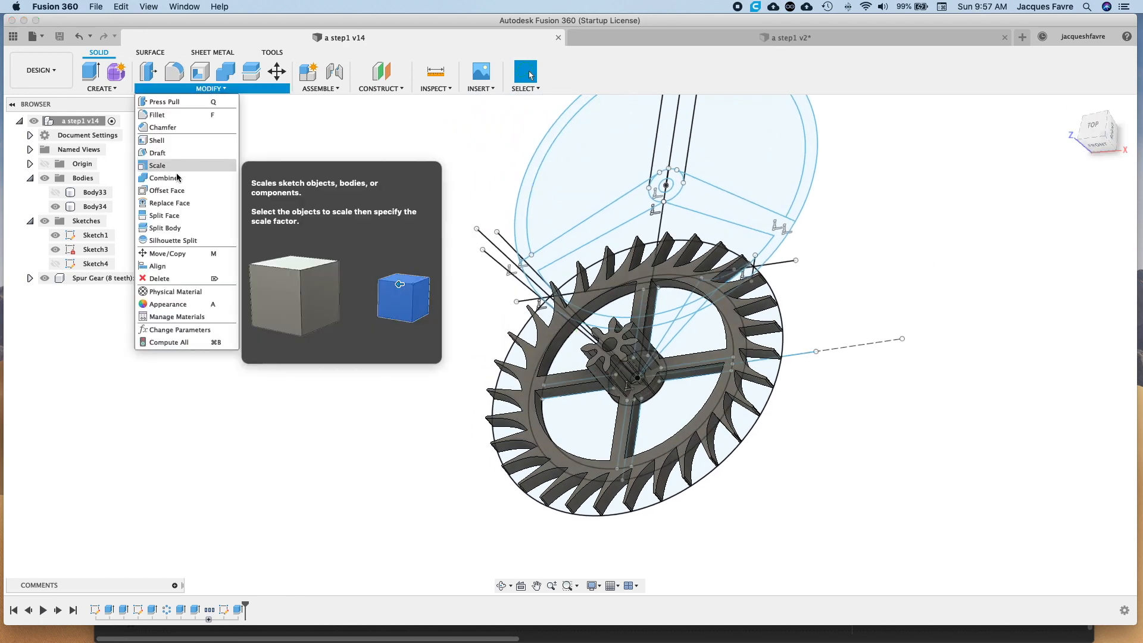
click(167, 178)
click(616, 350)
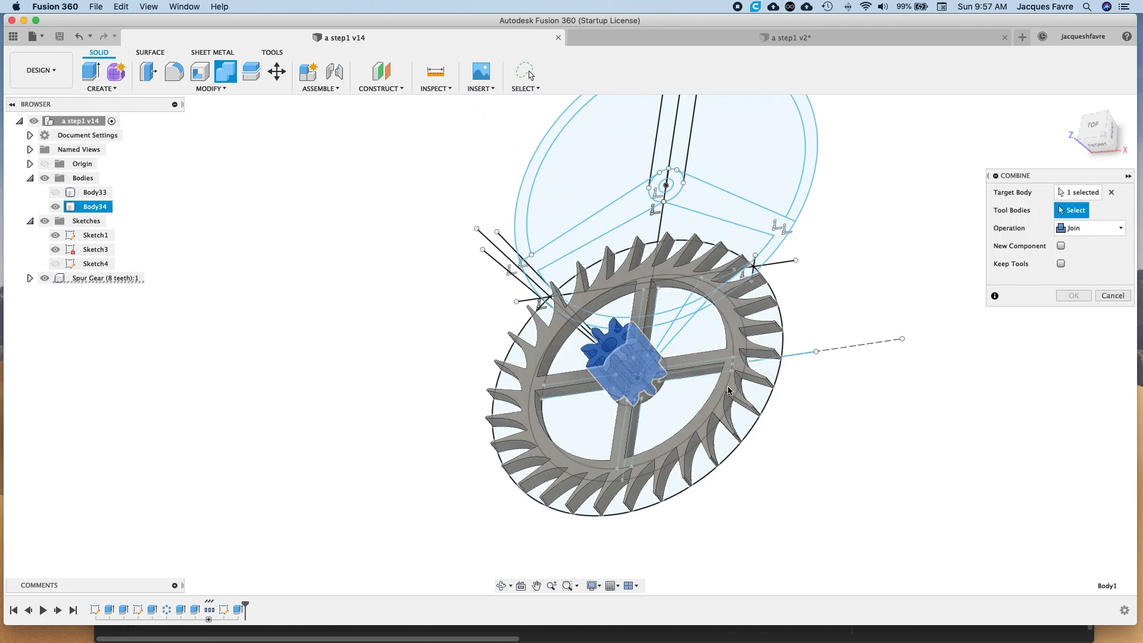
click(730, 388)
key(Return)
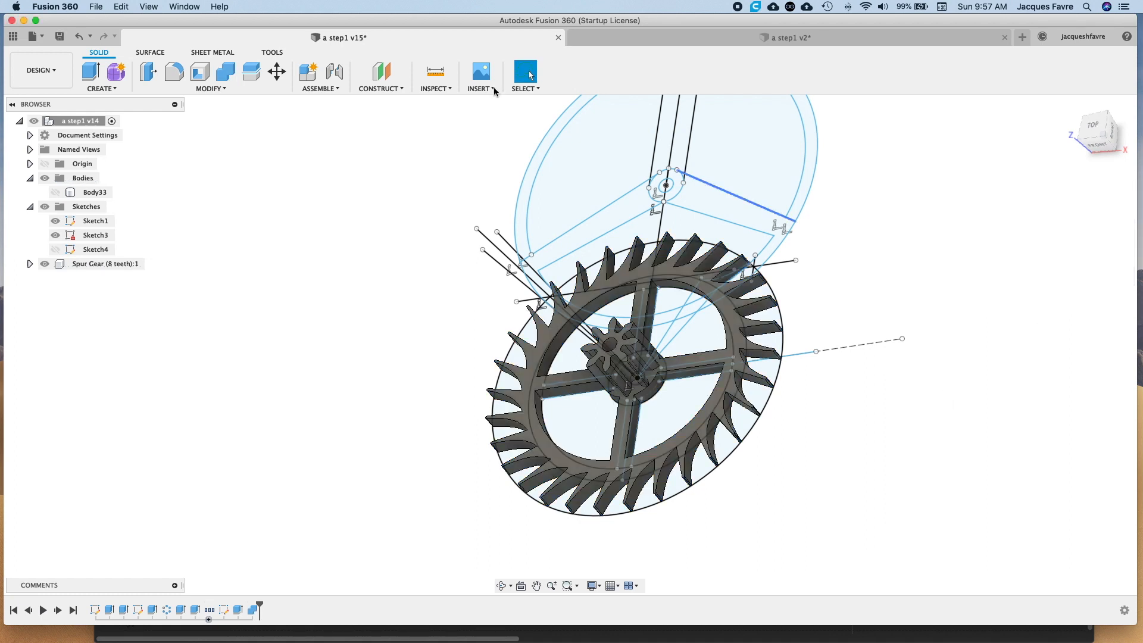
- Save the design and hide the sketches that are still shown over the wheel
click(57, 37)
key(Return)
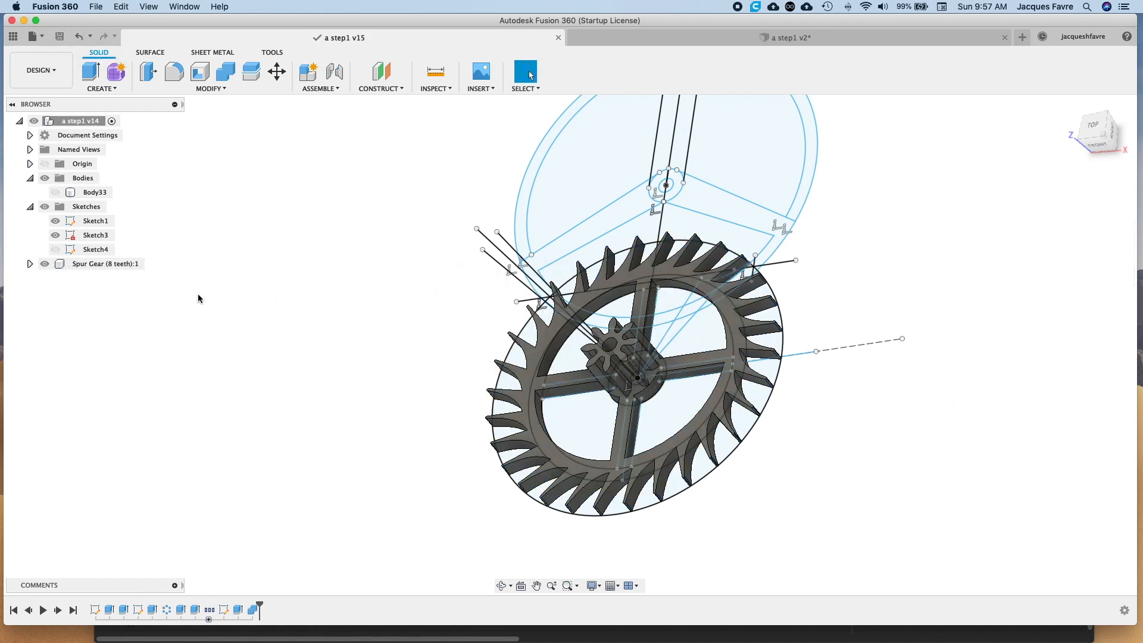
click(55, 221)
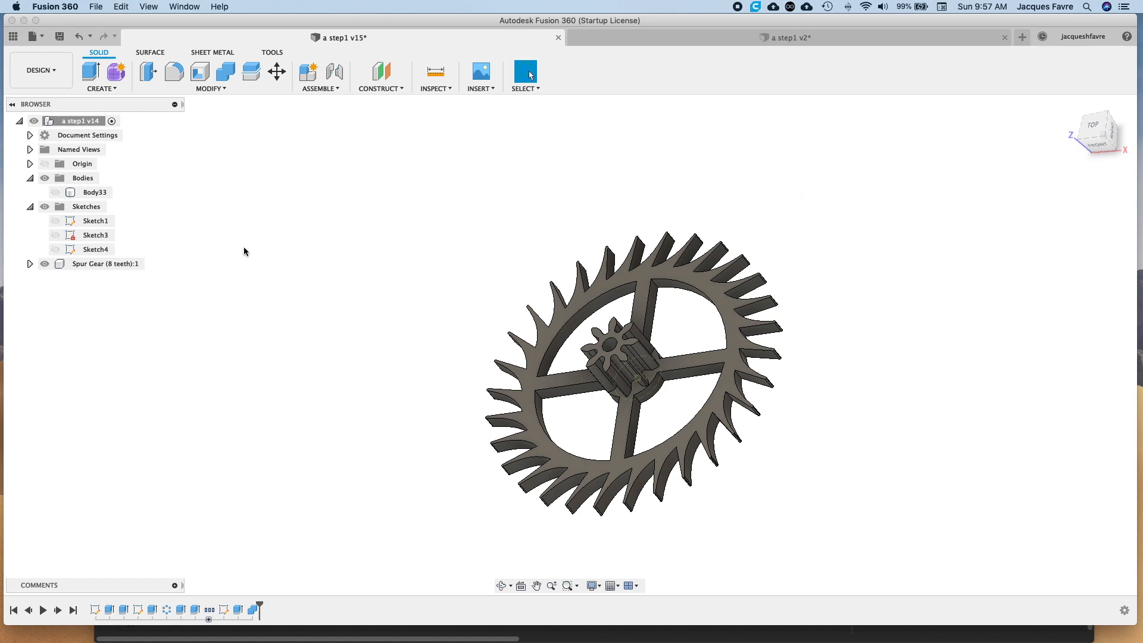
- Fillet the sharp root edge between two neighbouring teeth of the main wheel with a constant radius
click(211, 88)
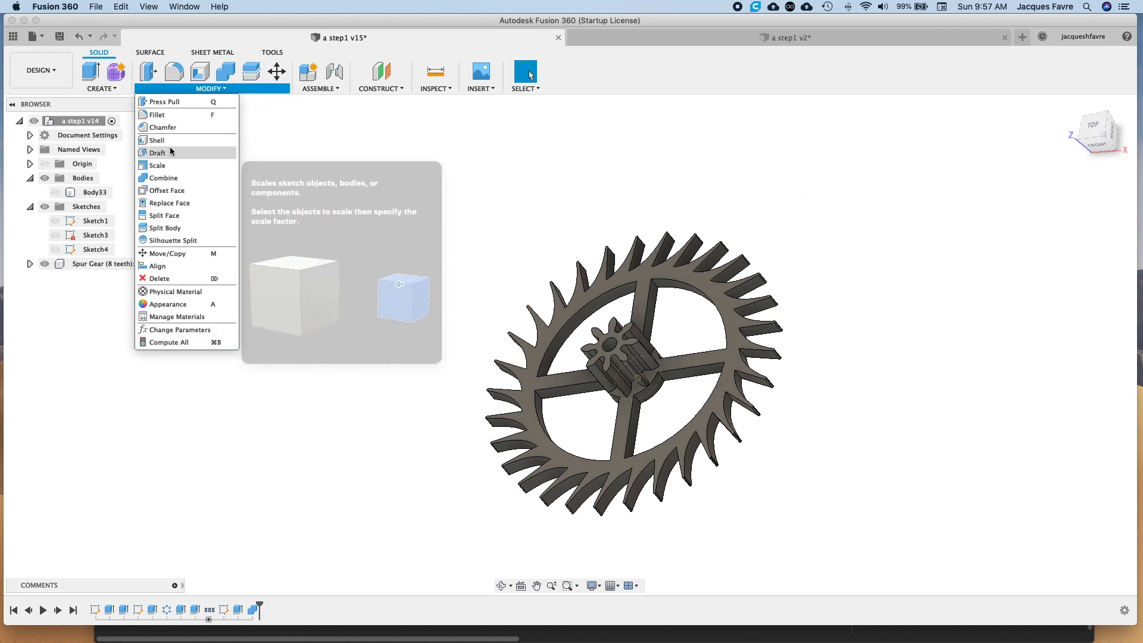
click(157, 115)
scroll(668, 396, up, 10)
click(668, 395)
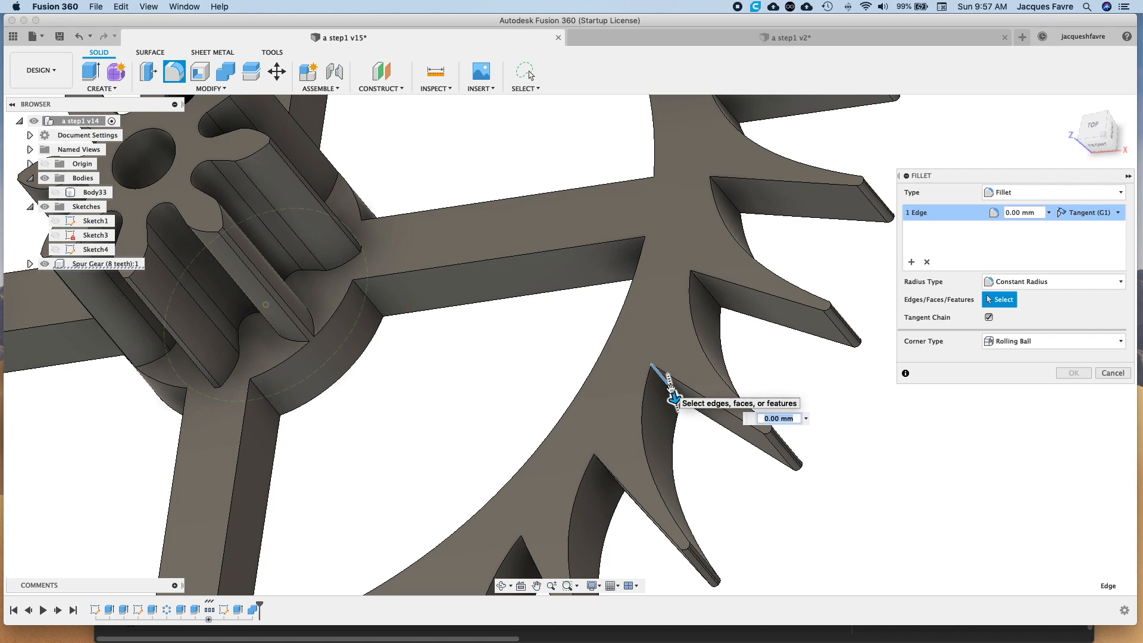
click(1073, 373)
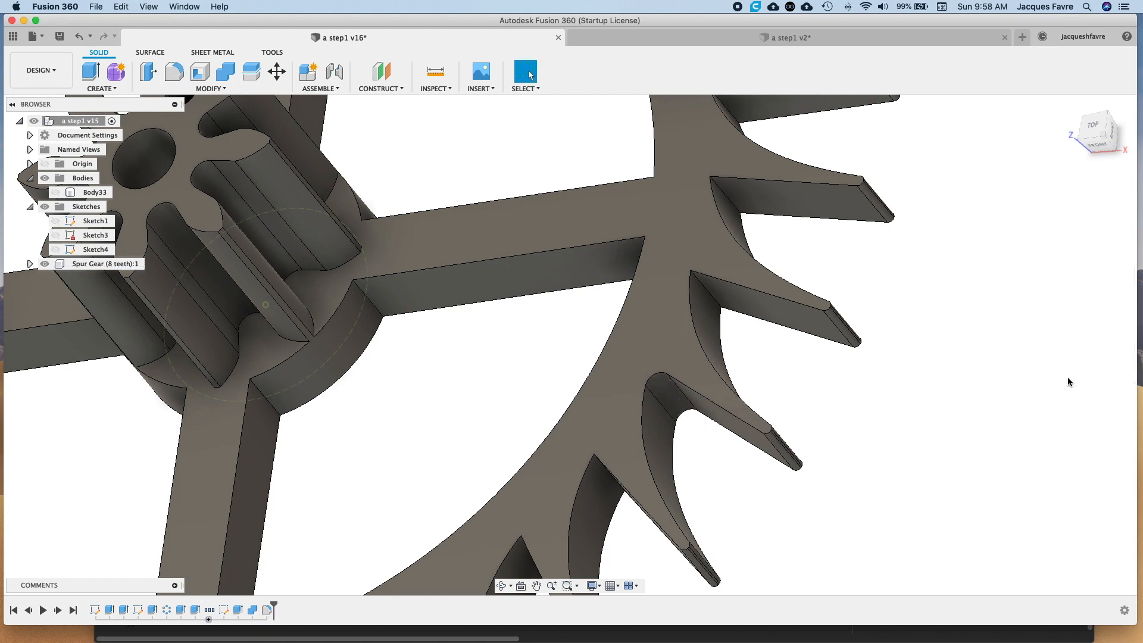
- Create a full circular pattern of the filleted tooth-root face around the main wheel's axis with a quantity of 30
click(101, 88)
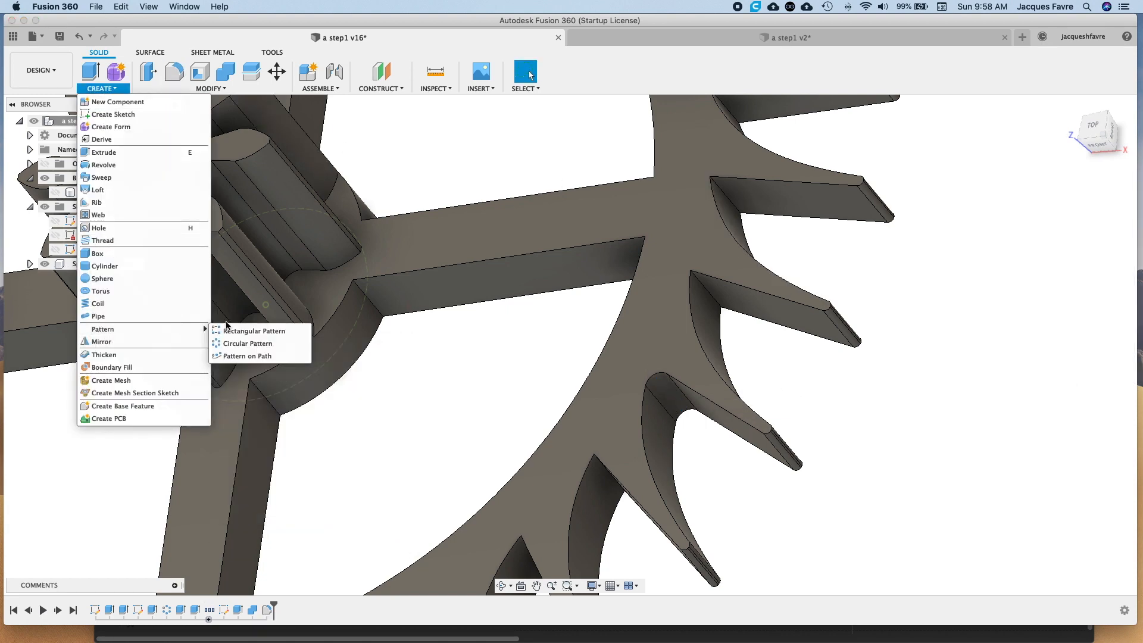
click(244, 344)
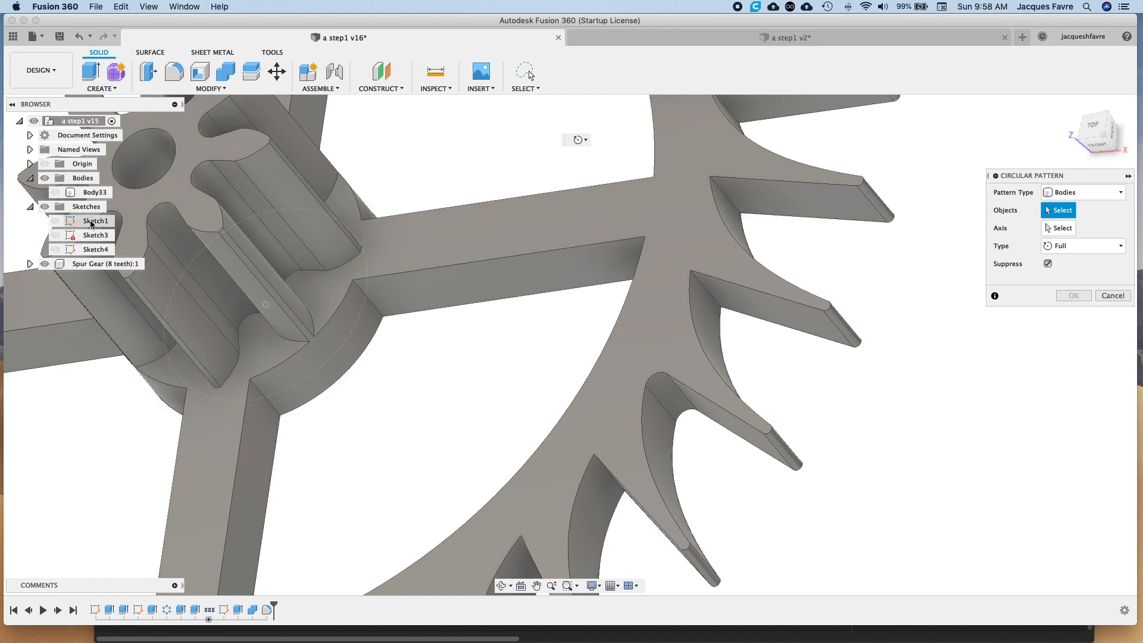
shift+middle_drag(672, 409, 750, 345)
click(1083, 193)
click(1063, 195)
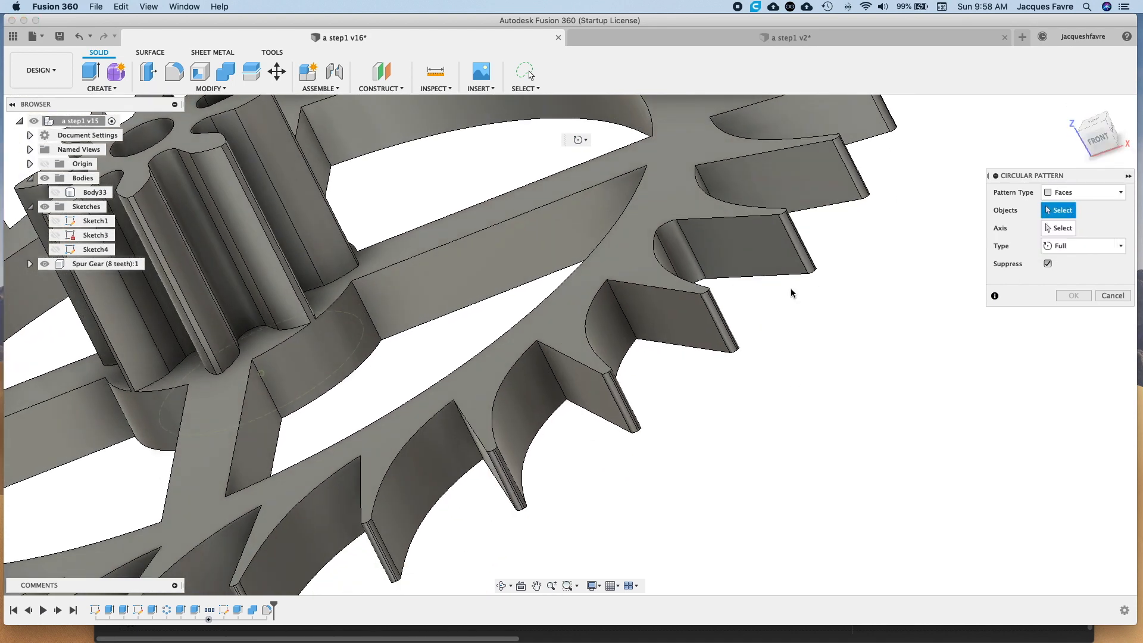
click(676, 250)
click(1060, 230)
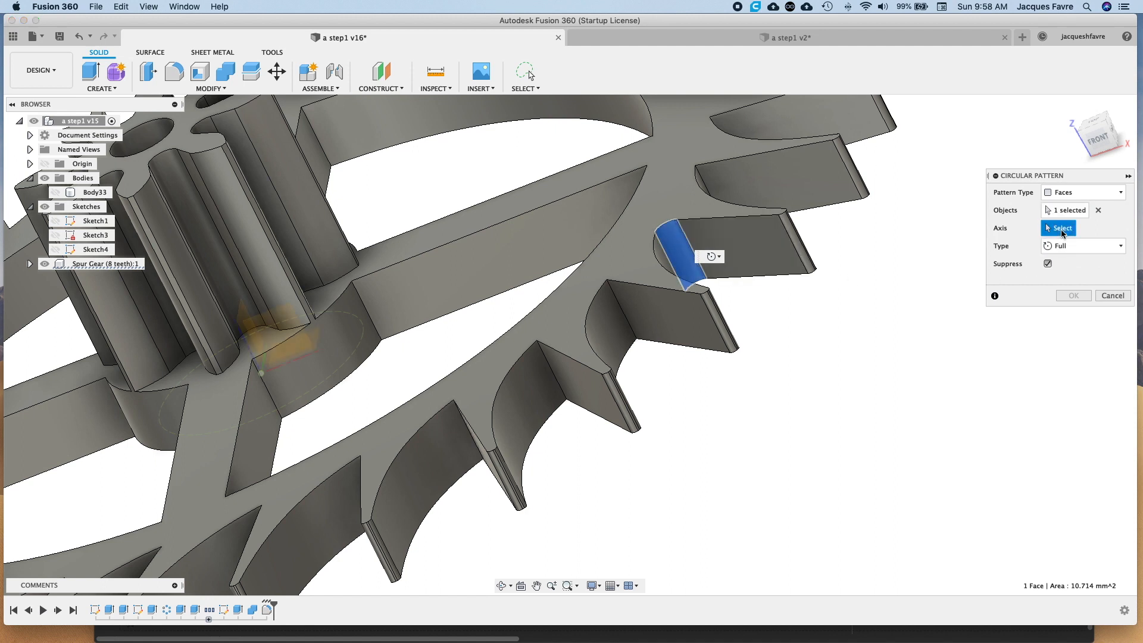
click(513, 328)
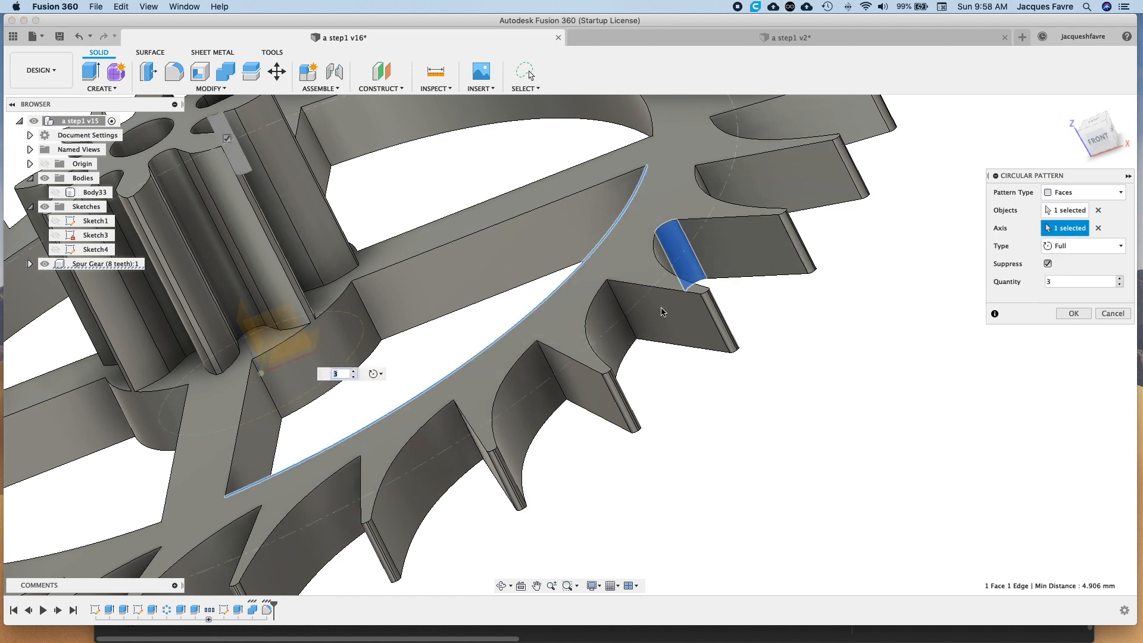
click(1089, 284)
text(0)
key(Return)
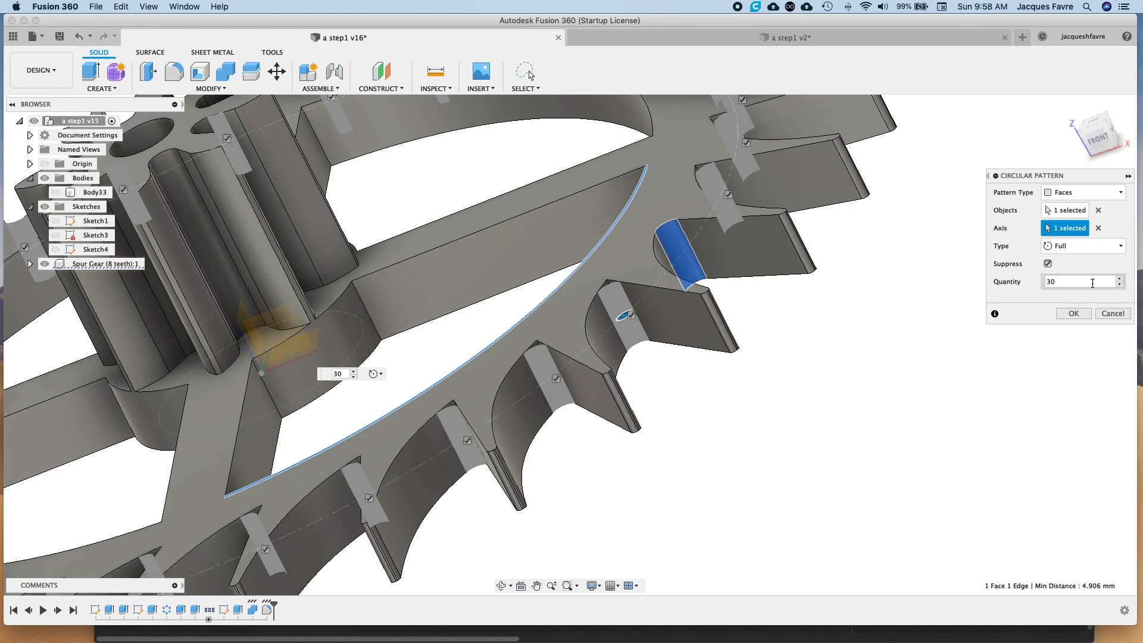
click(1075, 314)
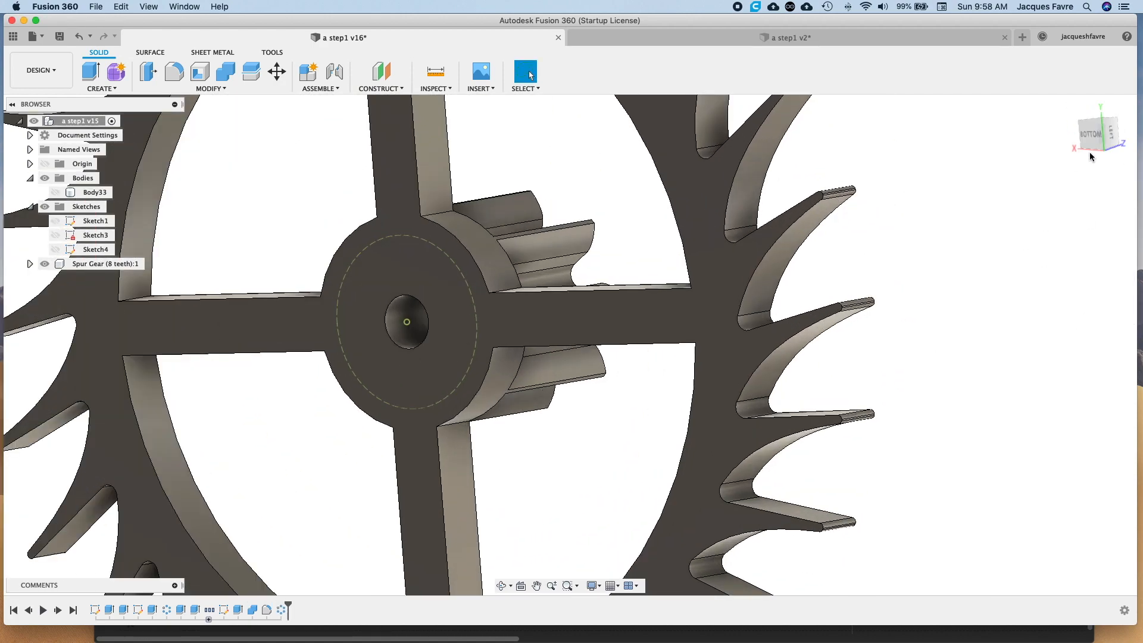
- Inspect the patterned root fillets from below and above the main wheel and save the design
click(1072, 106)
click(1093, 123)
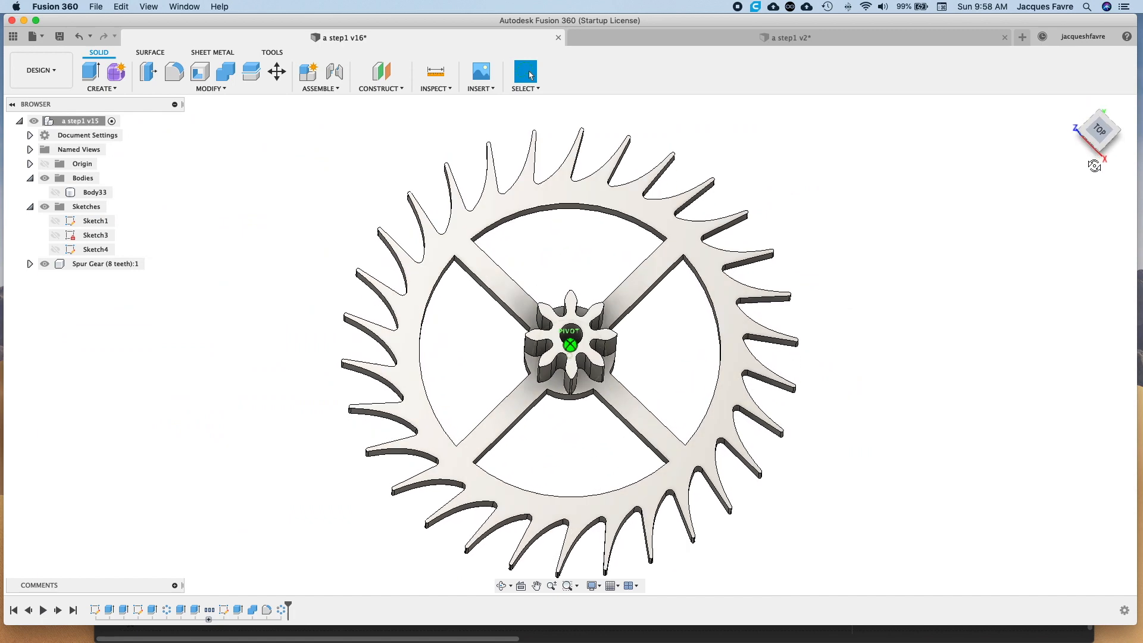
key(super+s)
key(Return)
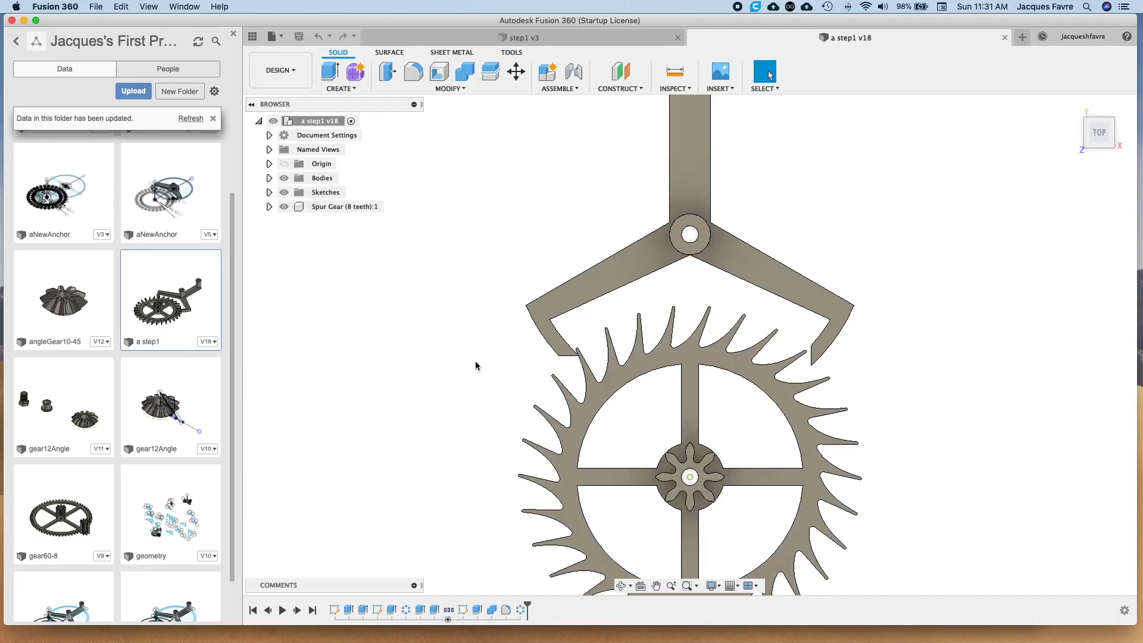
- Copy the "a step1" design within the same project folder and open the copy
right_click(187, 335)
click(187, 416)
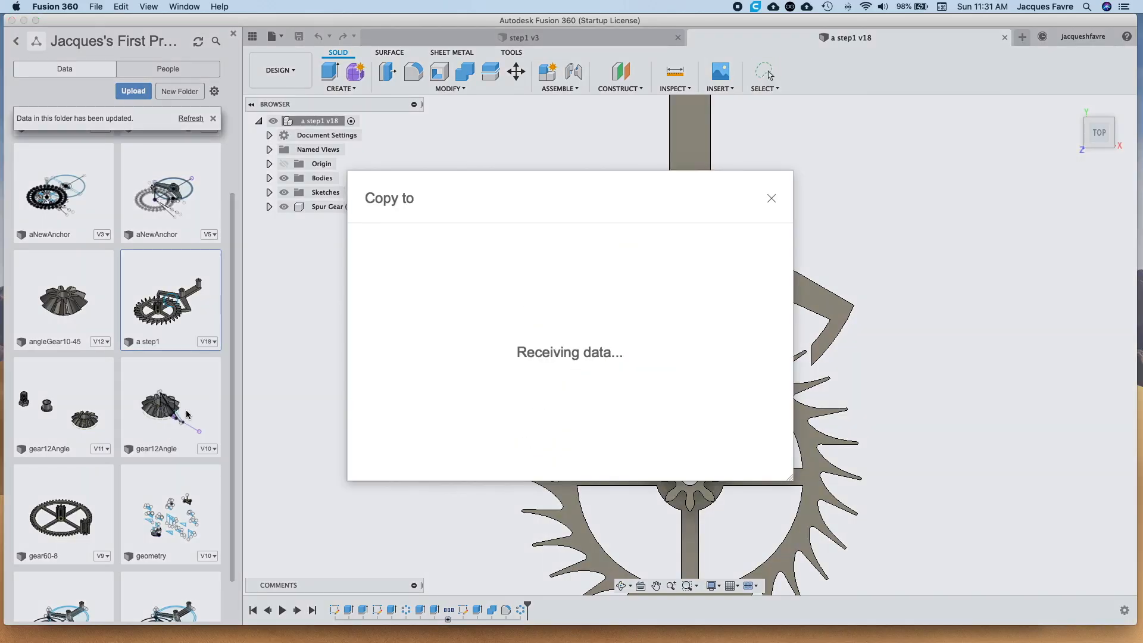
click(747, 442)
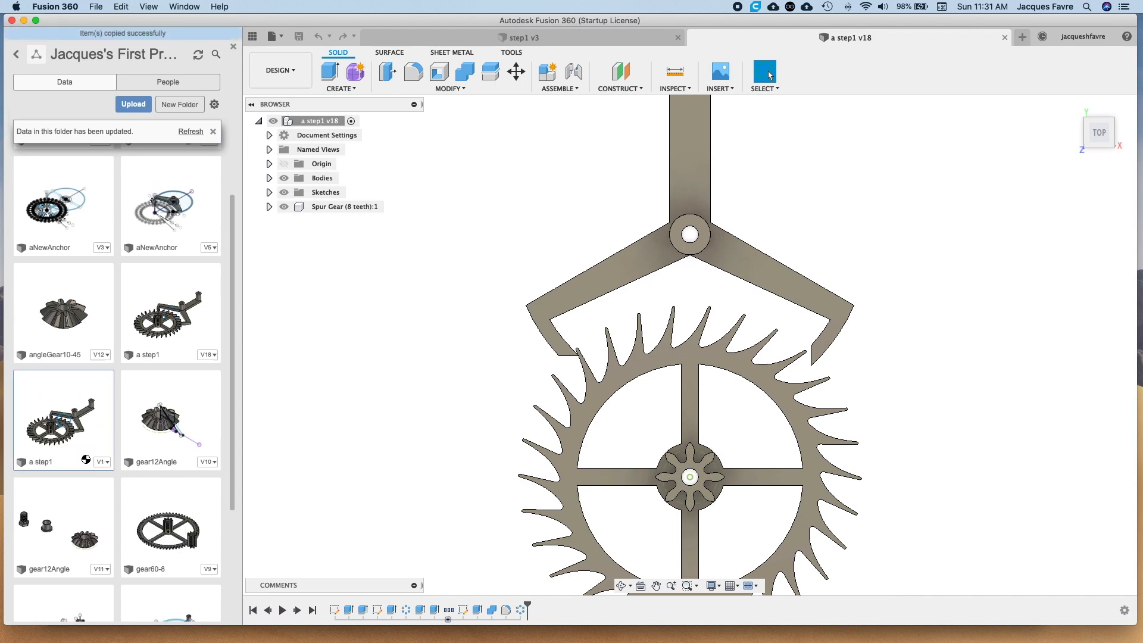
click(1099, 127)
click(1120, 104)
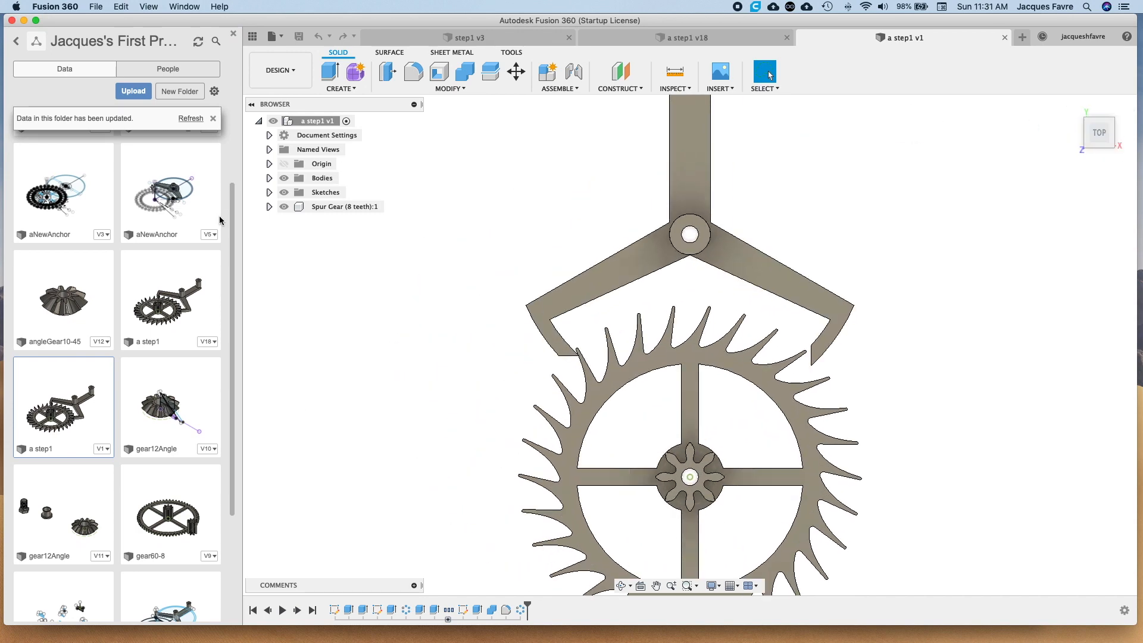
- With the spur gear hidden, roll the timeline back to just after the first extrusion and open Sketch1 for editing
click(284, 207)
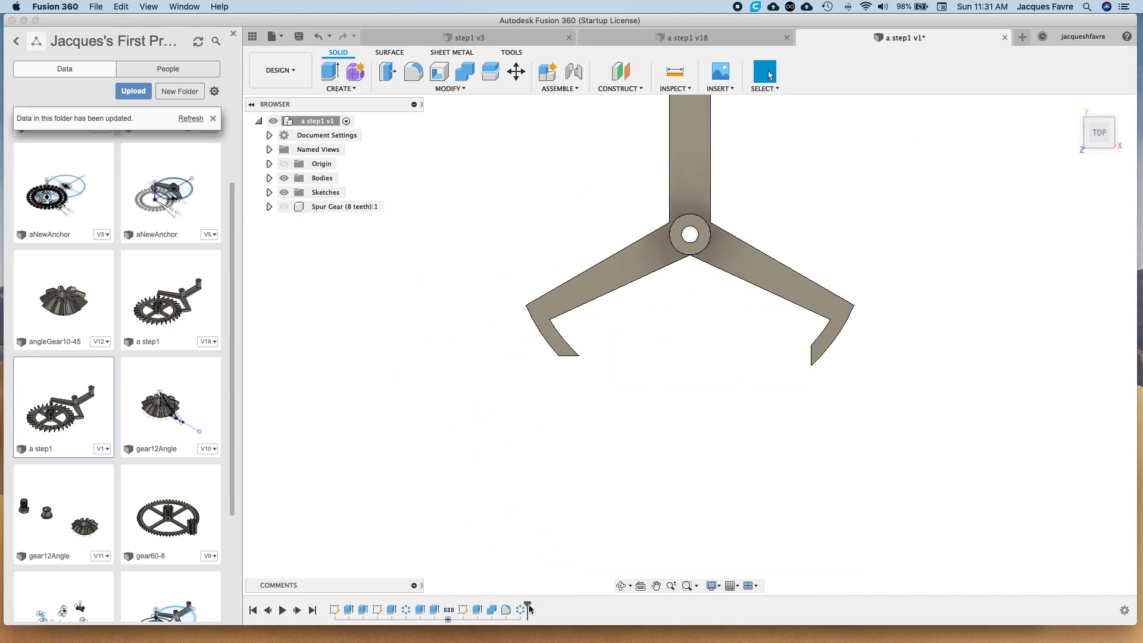
drag(528, 607, 355, 596)
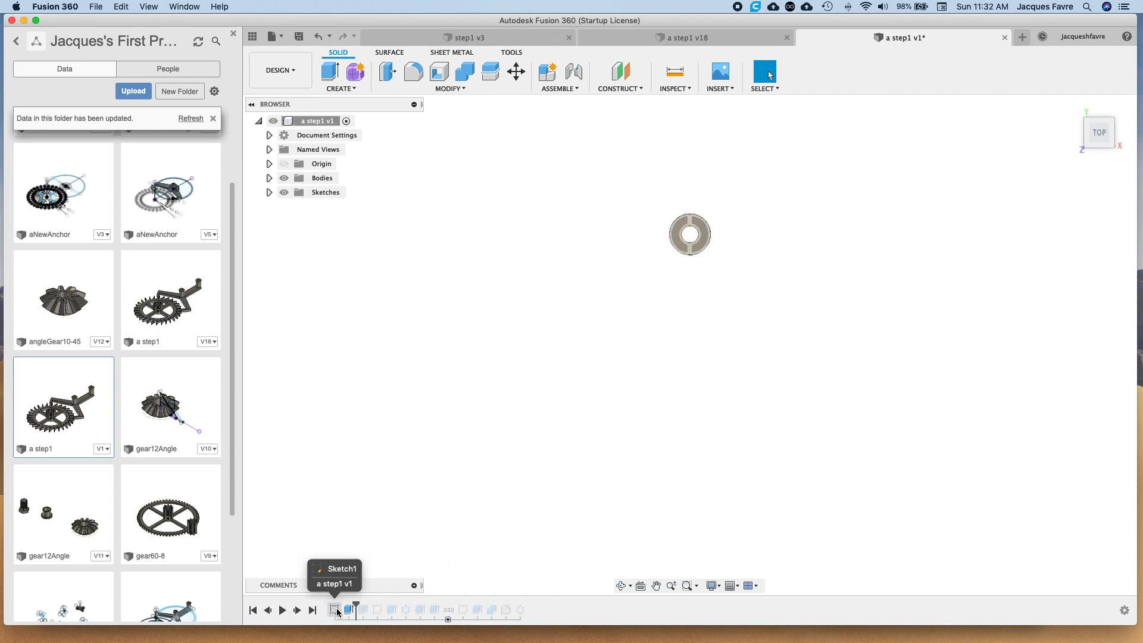
right_click(334, 608)
click(370, 488)
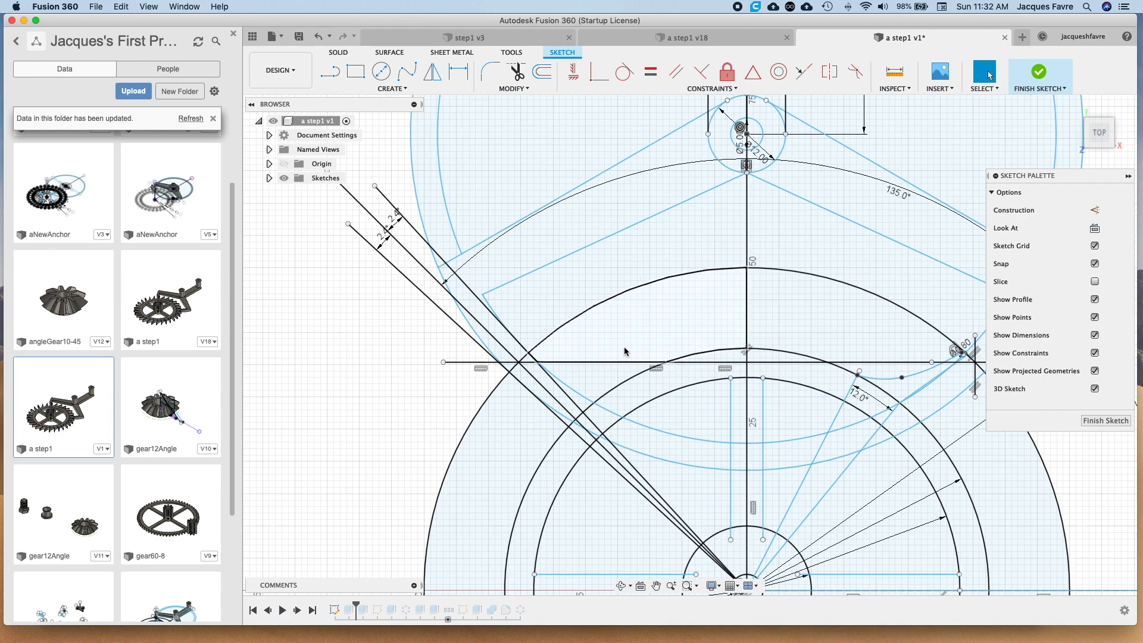
- Set the angles between the middle radial line and its two neighbours to 2.1 degrees
click(382, 237)
double_click(380, 235)
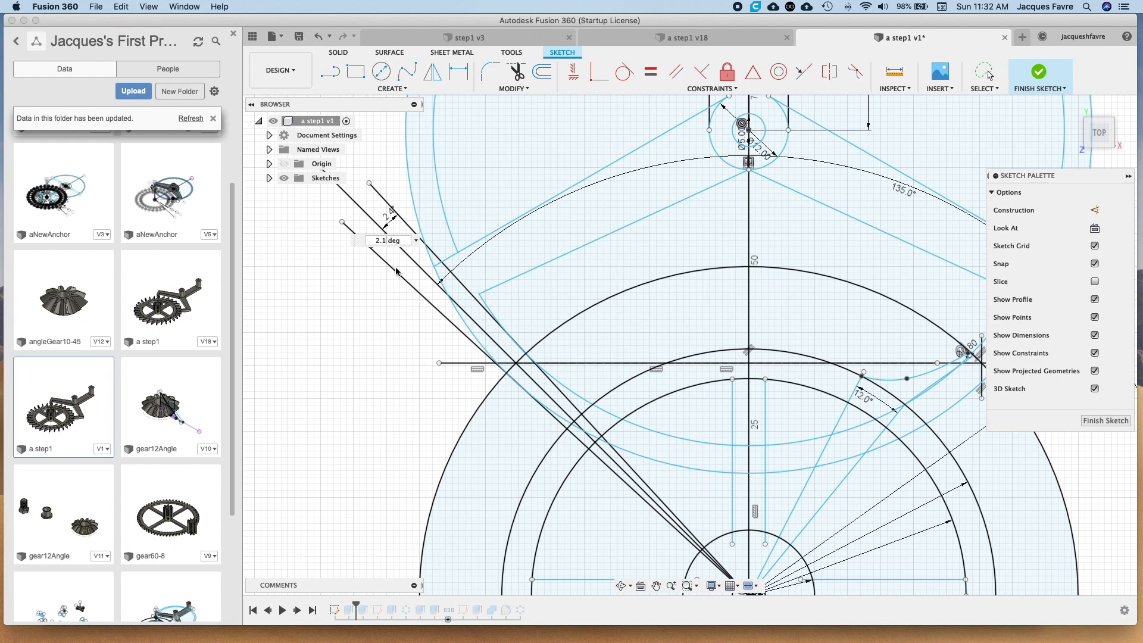
key(BackSpace)
text(4)
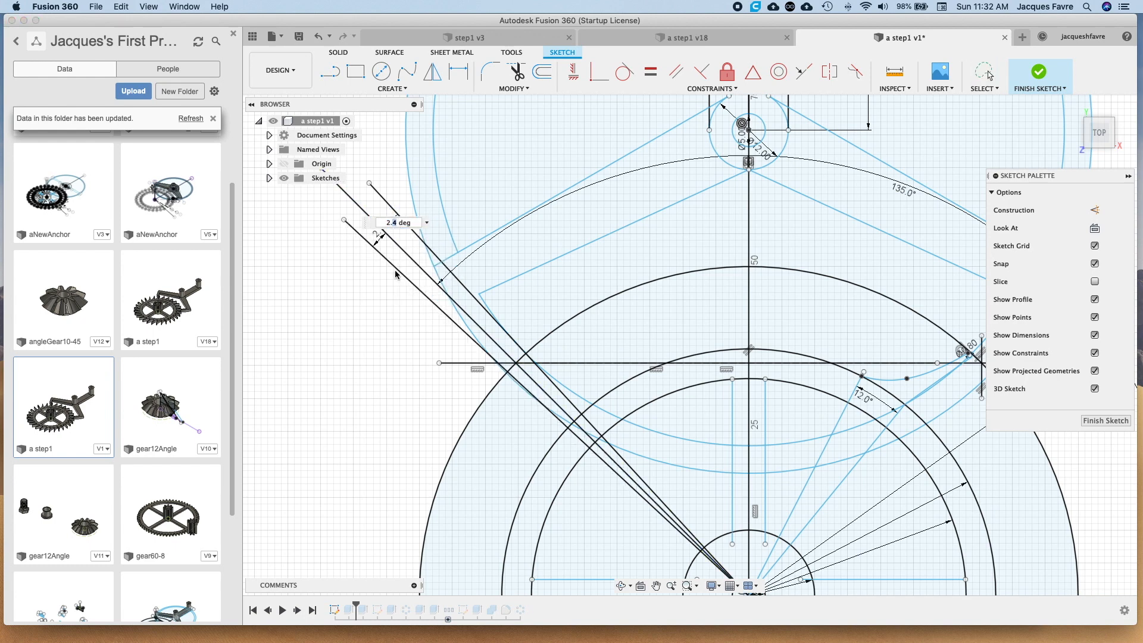
key(Return)
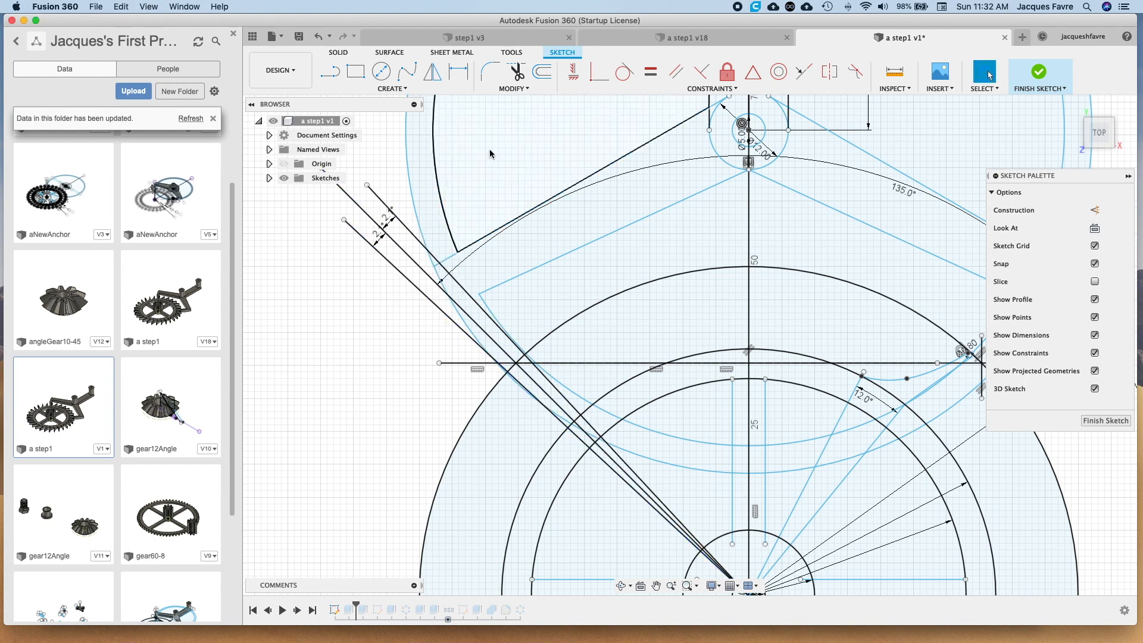
- Delete the old pallet arcs centred on the anchor pivot from the sketch
click(504, 325)
right_click(504, 325)
click(453, 255)
click(453, 238)
right_click(453, 237)
click(416, 223)
click(421, 228)
right_click(421, 228)
click(385, 213)
- Draw two circles centred on the anchor pivot through the points where the two outer radial lines cross the wheel's tip circle
click(383, 73)
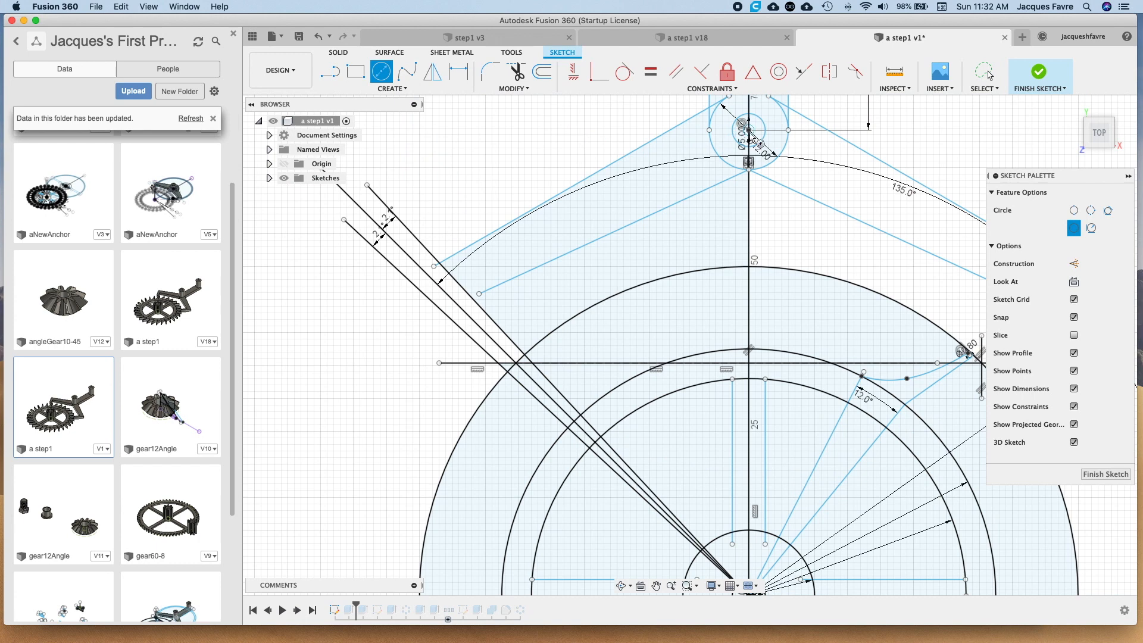
click(748, 130)
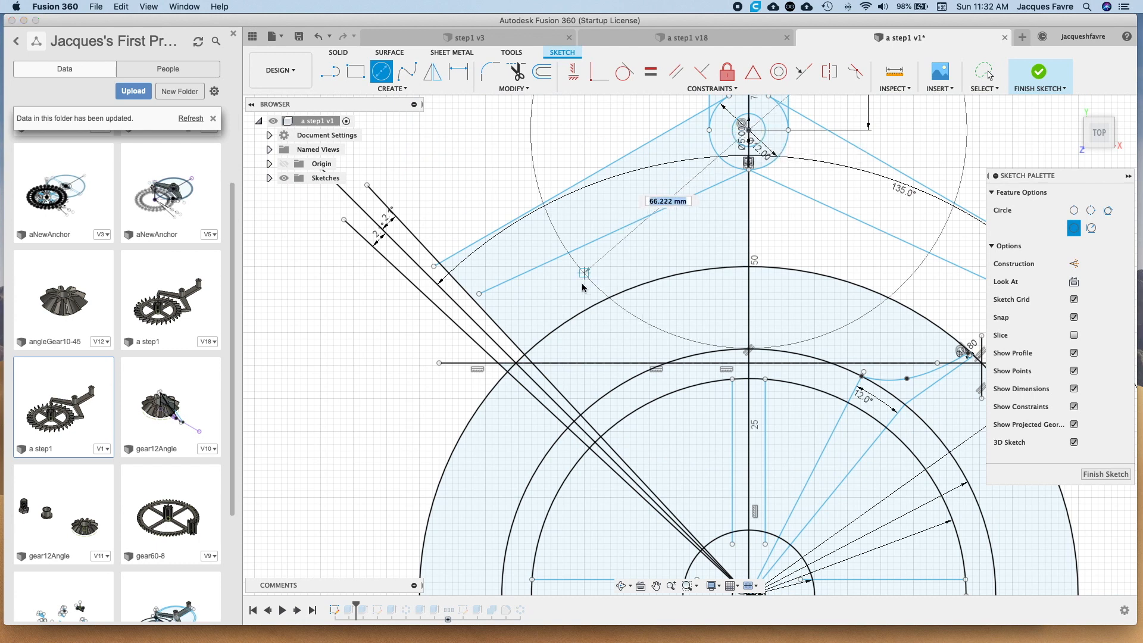
click(509, 374)
right_click(510, 375)
click(500, 424)
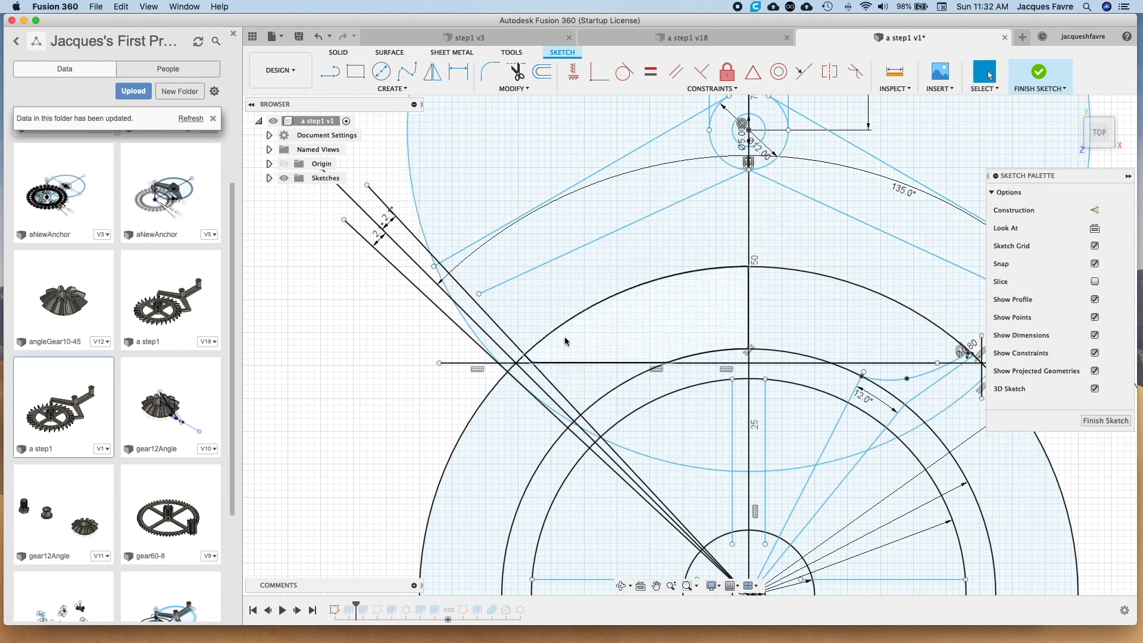
click(588, 276)
right_click(666, 140)
click(709, 103)
click(749, 130)
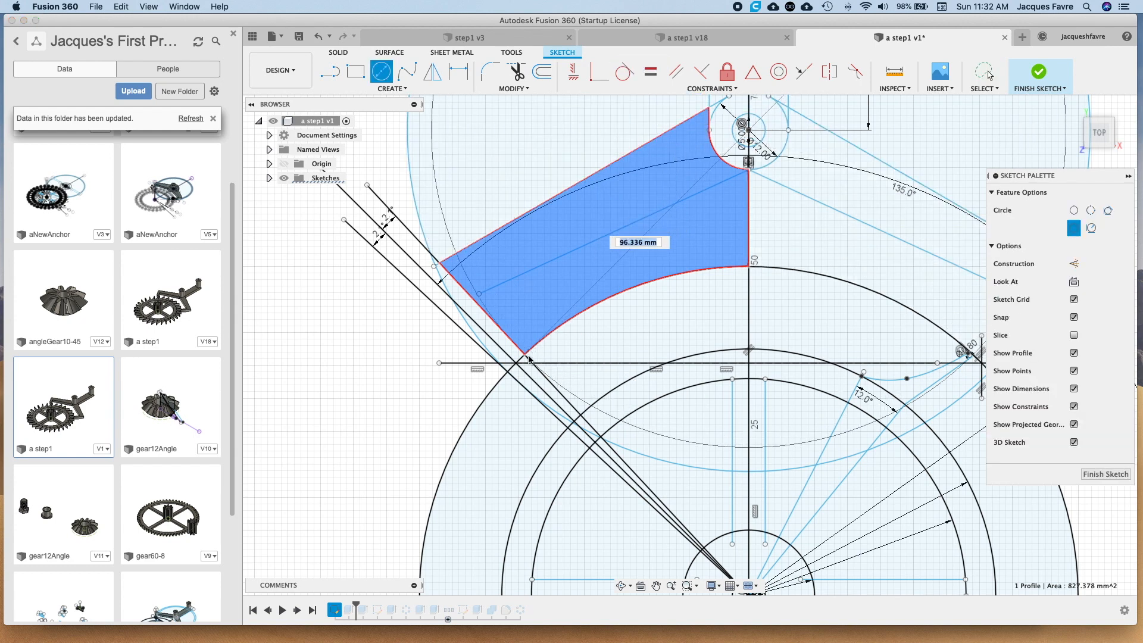
right_click(526, 361)
click(563, 340)
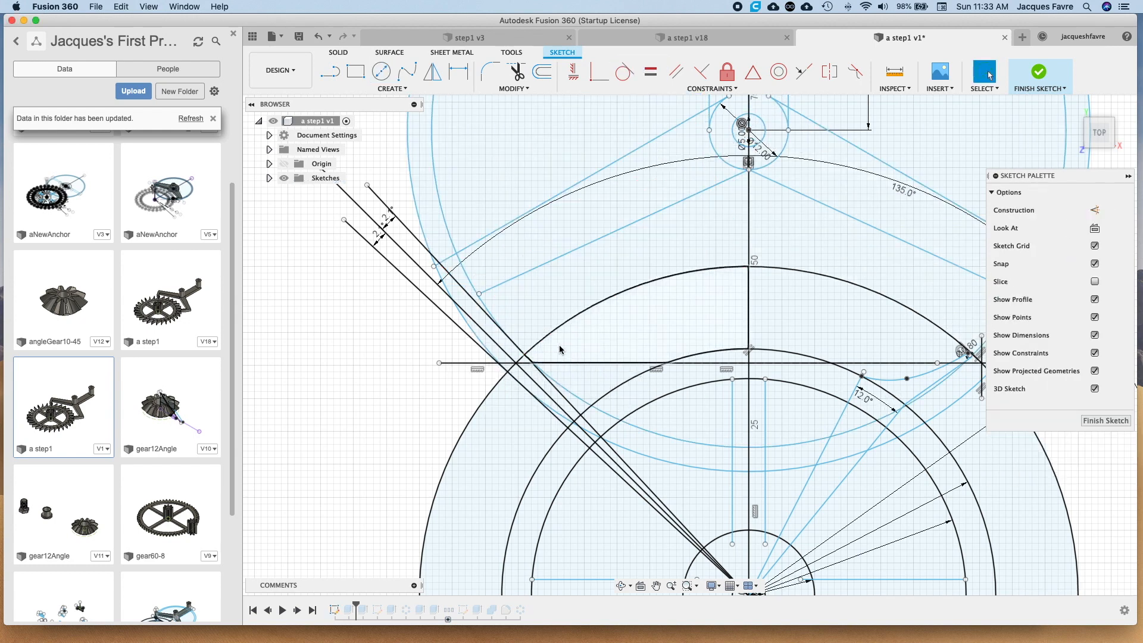
- Extend the left anchor arm's lower edge to the inner pallet circle with a line about 0.4 mm long
scroll(461, 269, up, 8)
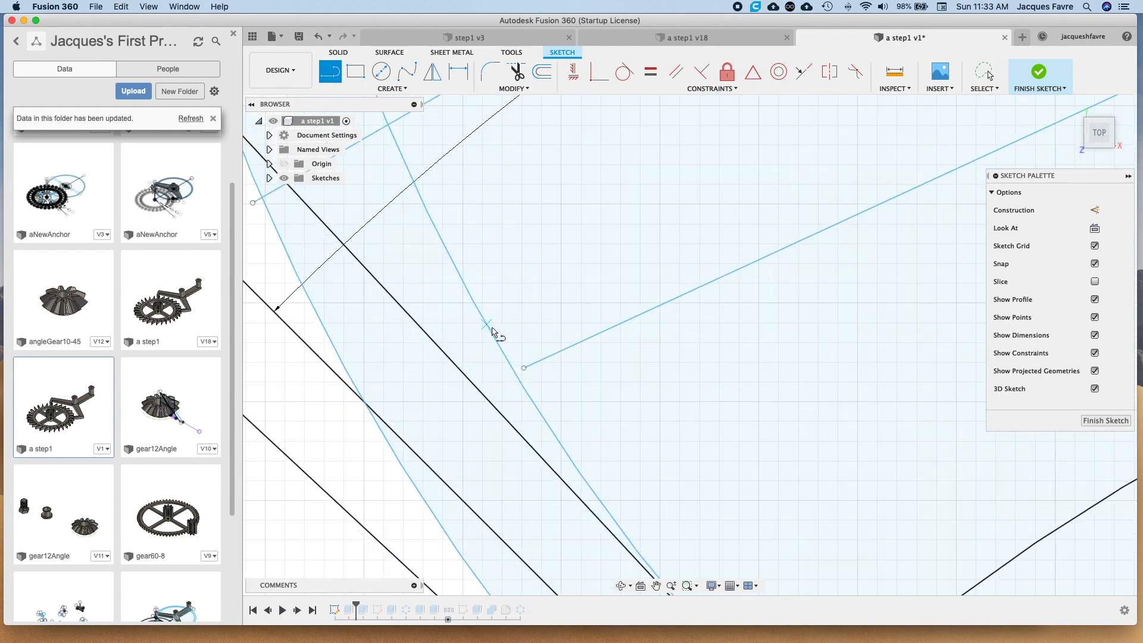
click(536, 384)
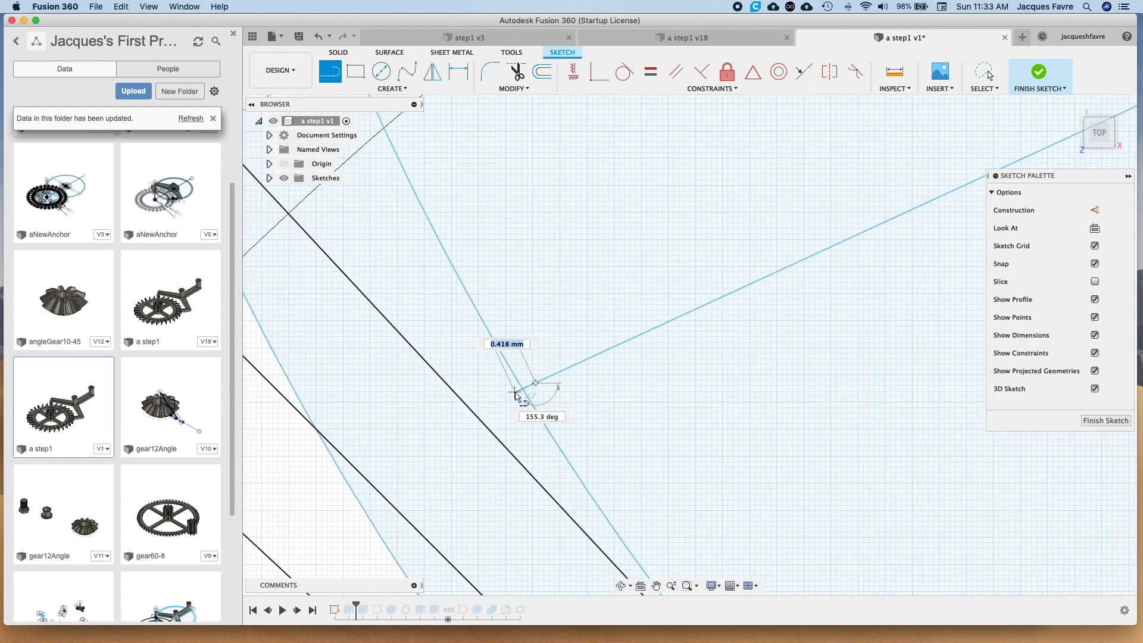
scroll(516, 393, down, 4)
right_click(516, 392)
click(566, 393)
- Extend the right anchor arm's lower edge to the inner pallet circle with a short line
scroll(747, 386, up, 5)
click(764, 378)
right_click(803, 364)
click(847, 353)
click(901, 368)
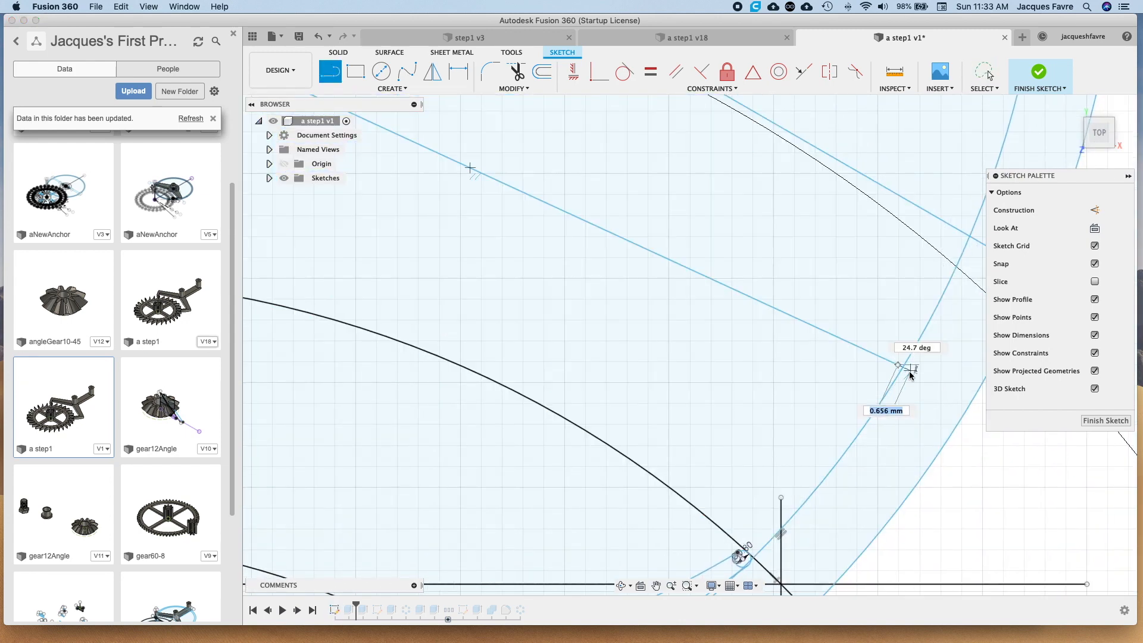
right_click(904, 378)
click(945, 379)
scroll(945, 379, down, 6)
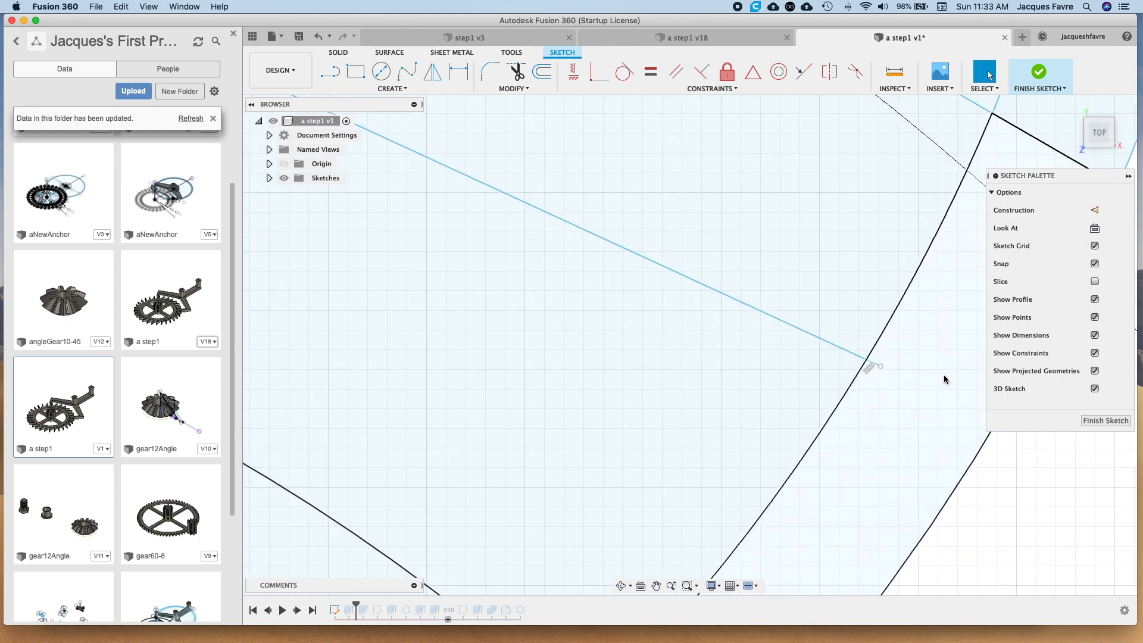
key(super+z)
- Offset the short vertical line at the right pallet by 0.4 mm towards the wheel tooth
click(514, 88)
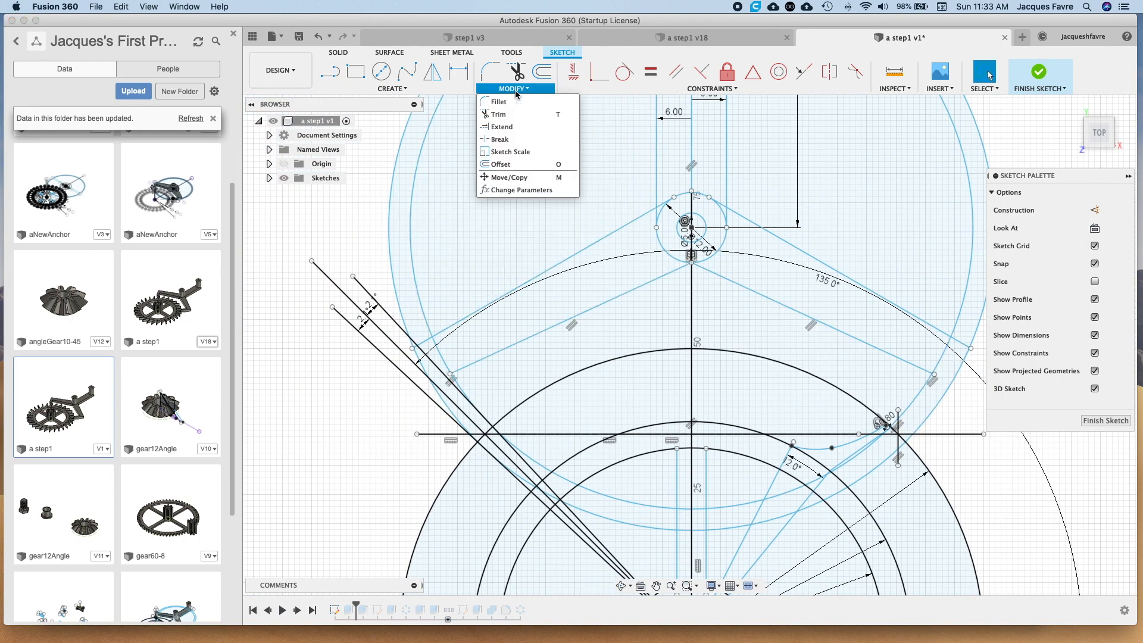
click(512, 169)
scroll(898, 440, up, 8)
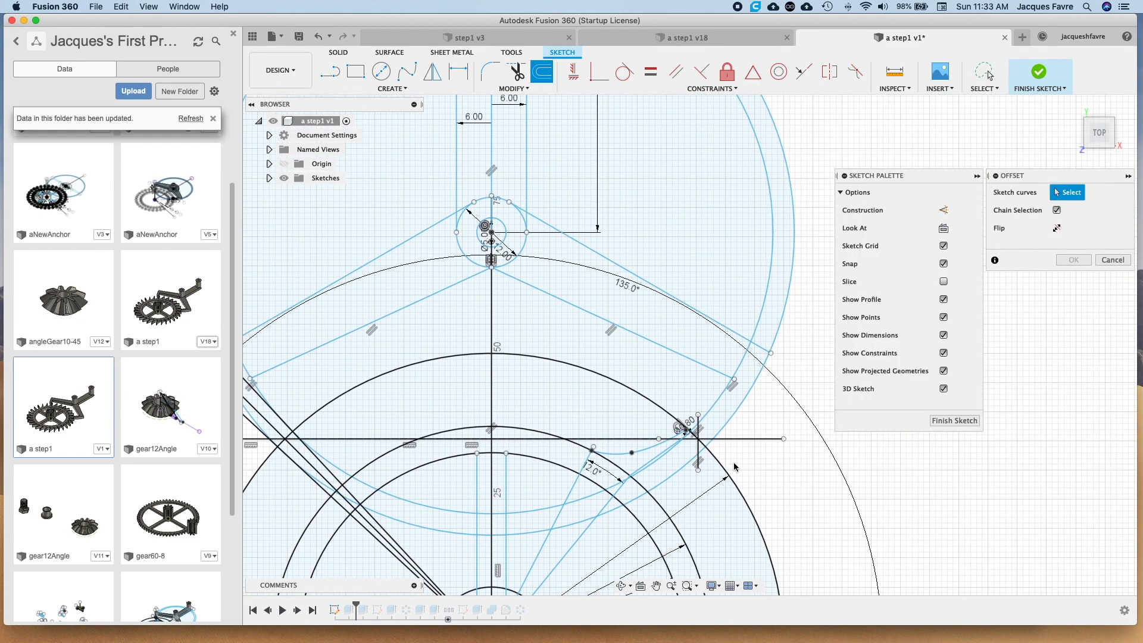
click(627, 433)
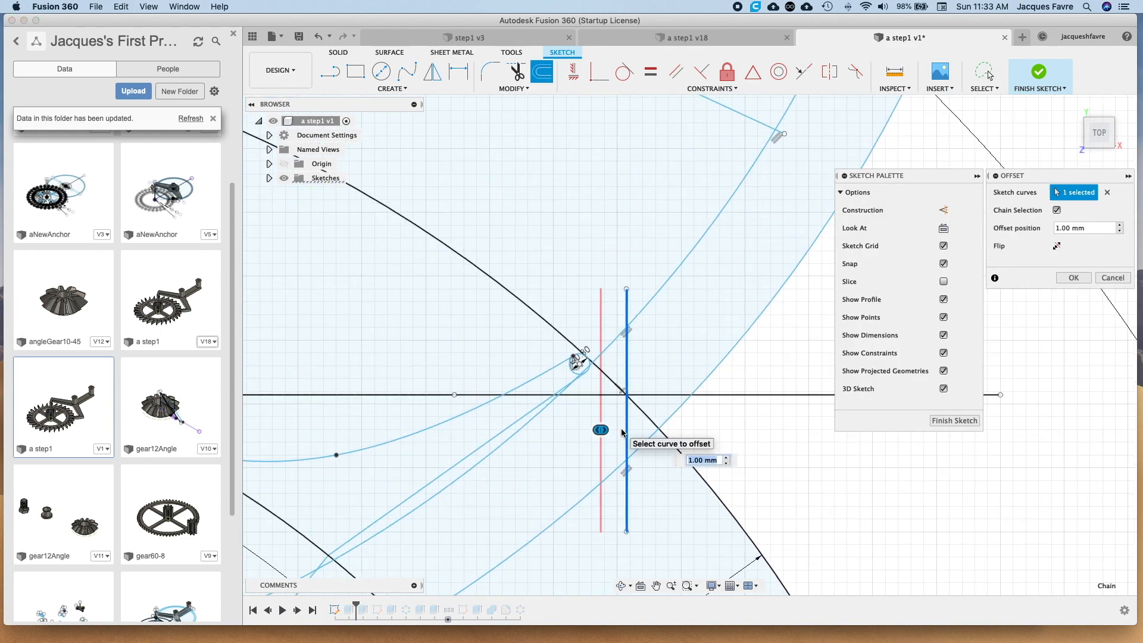
text(.4)
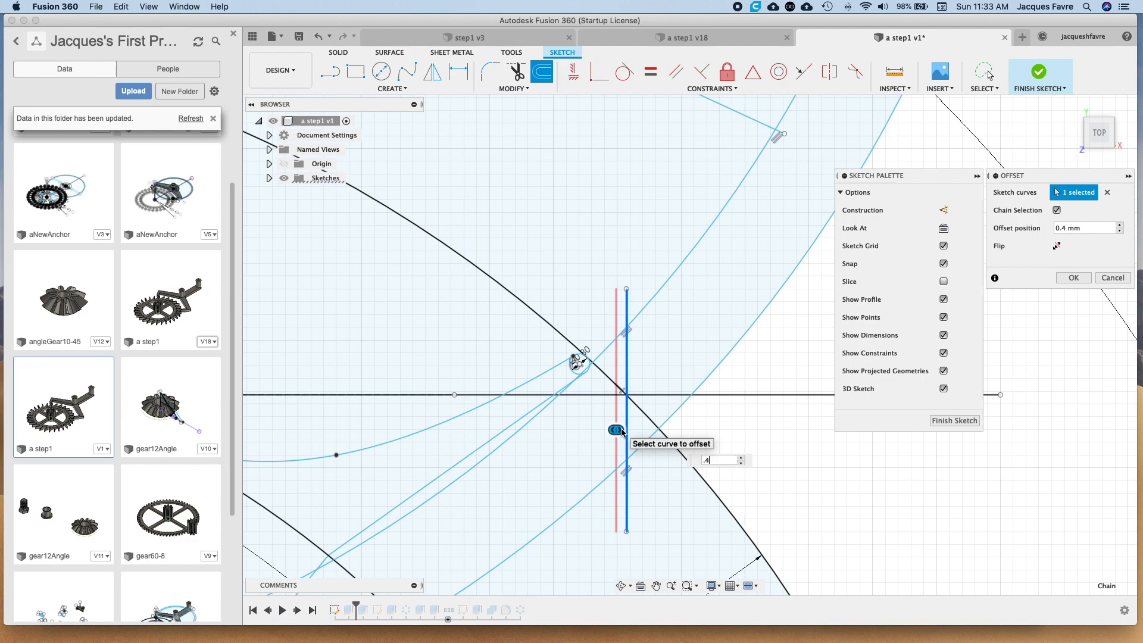
key(Return)
scroll(547, 429, down, 8)
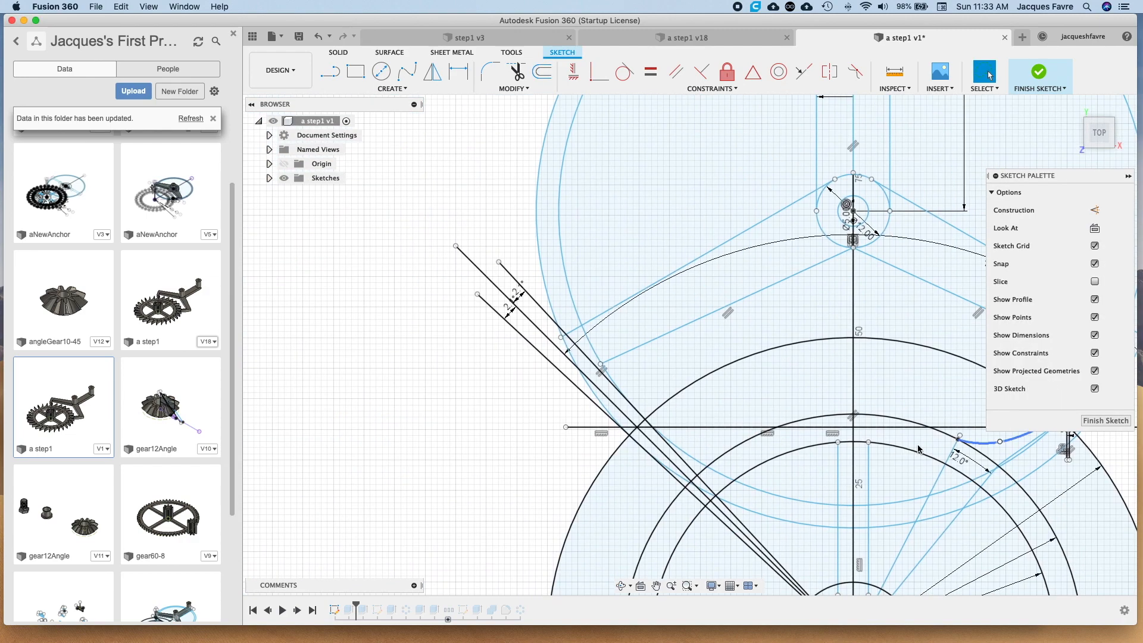
- Offset the long horizontal line through the pallet tips by -0.4 mm
right_click(381, 429)
click(388, 396)
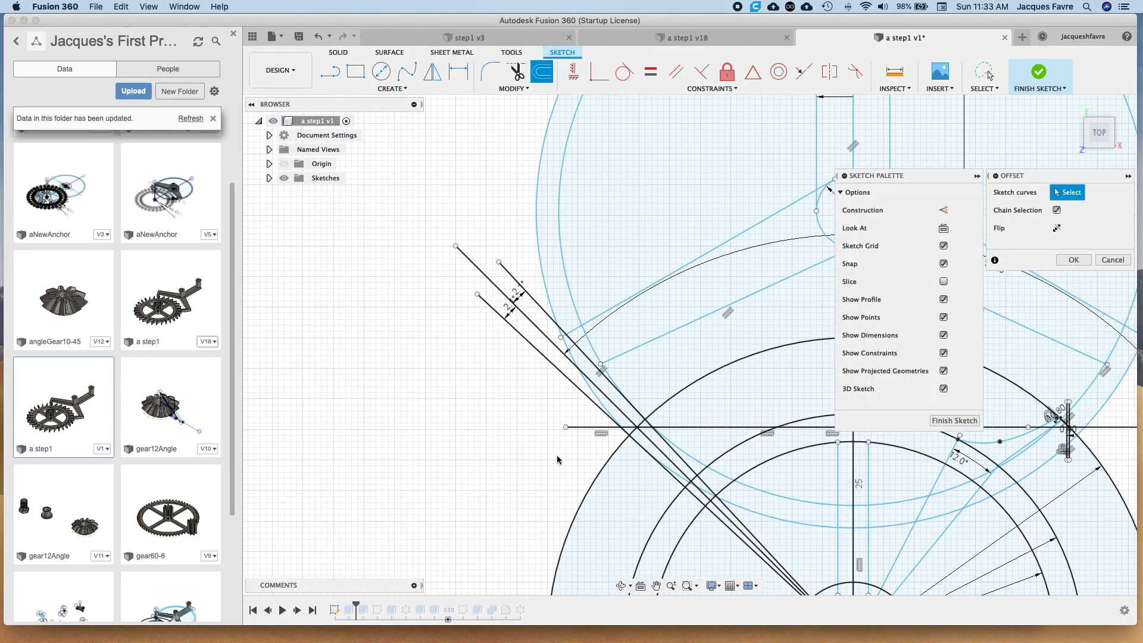
click(596, 429)
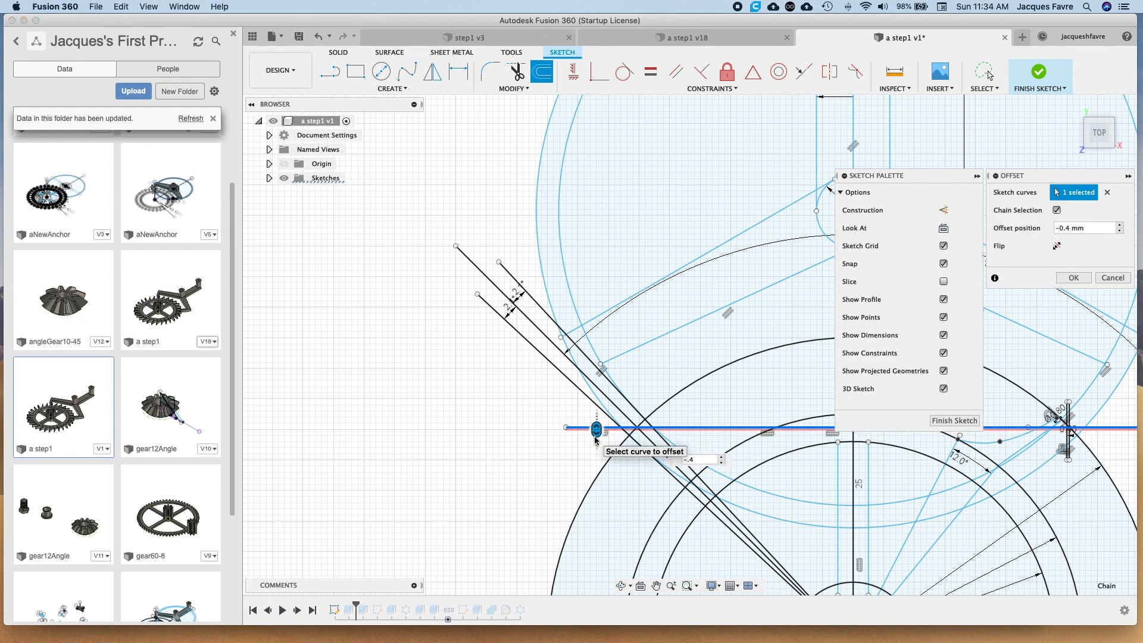
key(Return)
scroll(711, 432, up, 4)
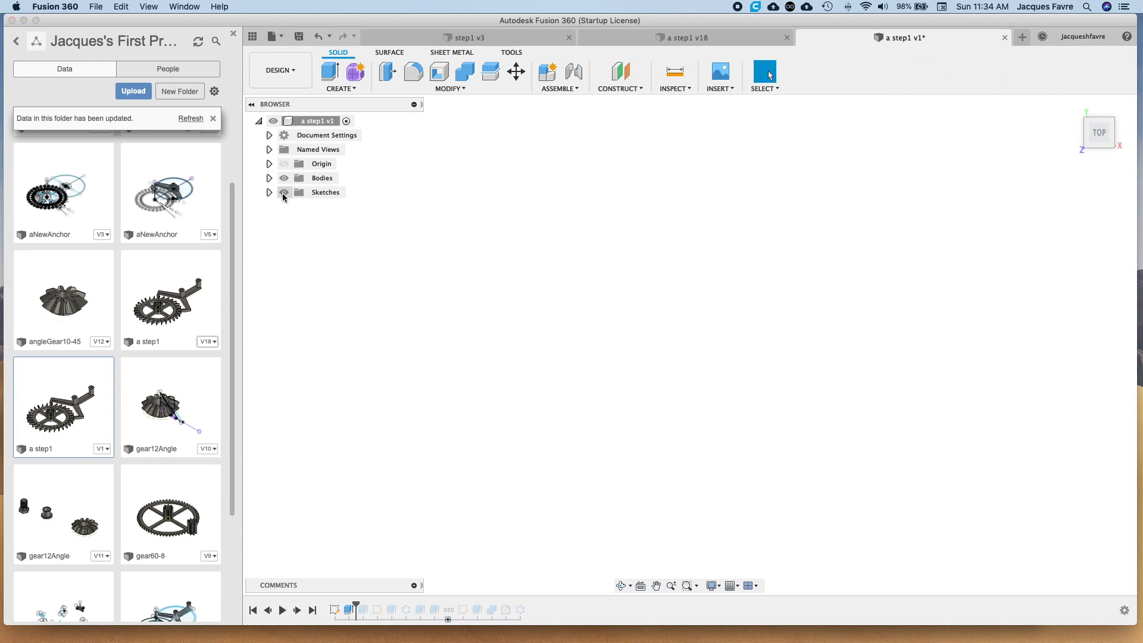
- Start an extrusion from Sketch1, selecting the left anchor arm, the adjoining hub regions and the start of the upright arm as profiles
click(269, 193)
scroll(558, 410, down, 3)
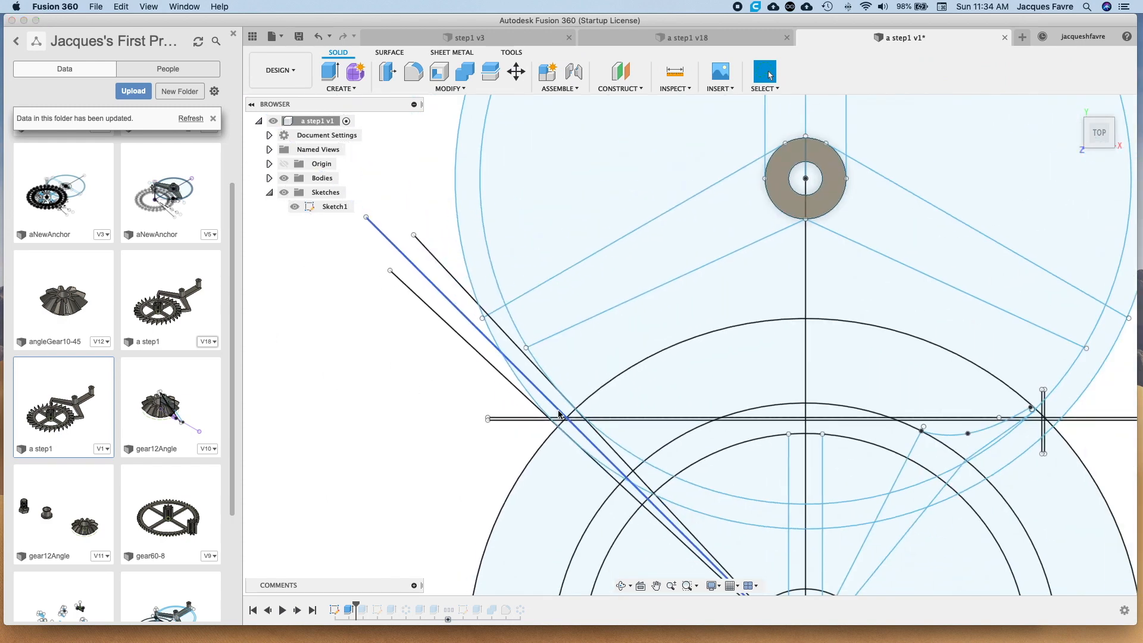
click(351, 89)
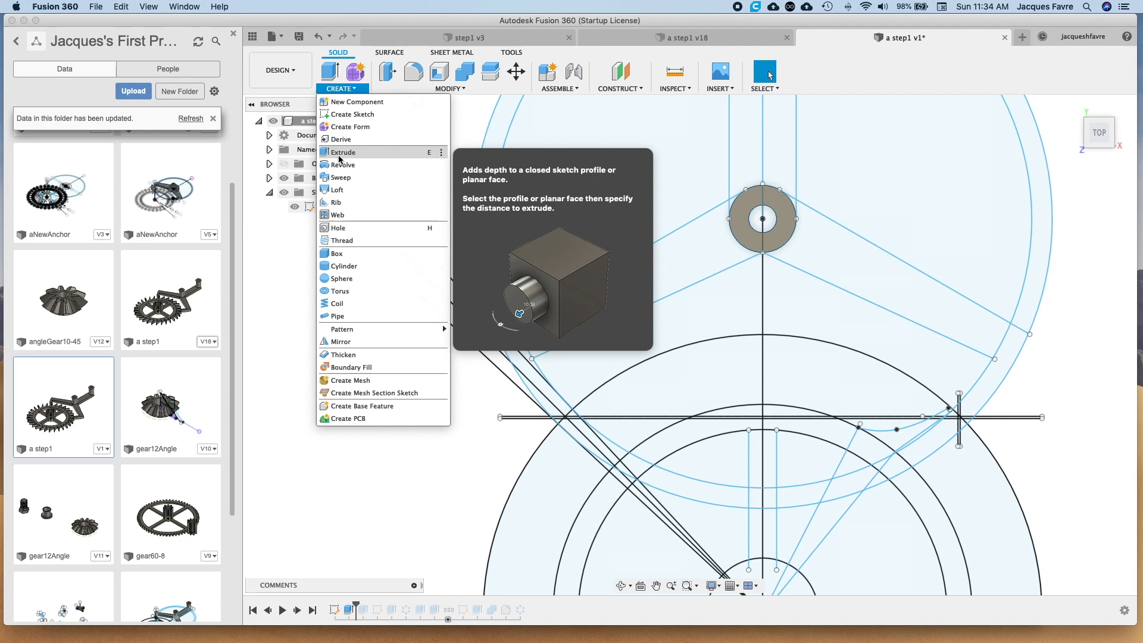
click(341, 153)
click(704, 271)
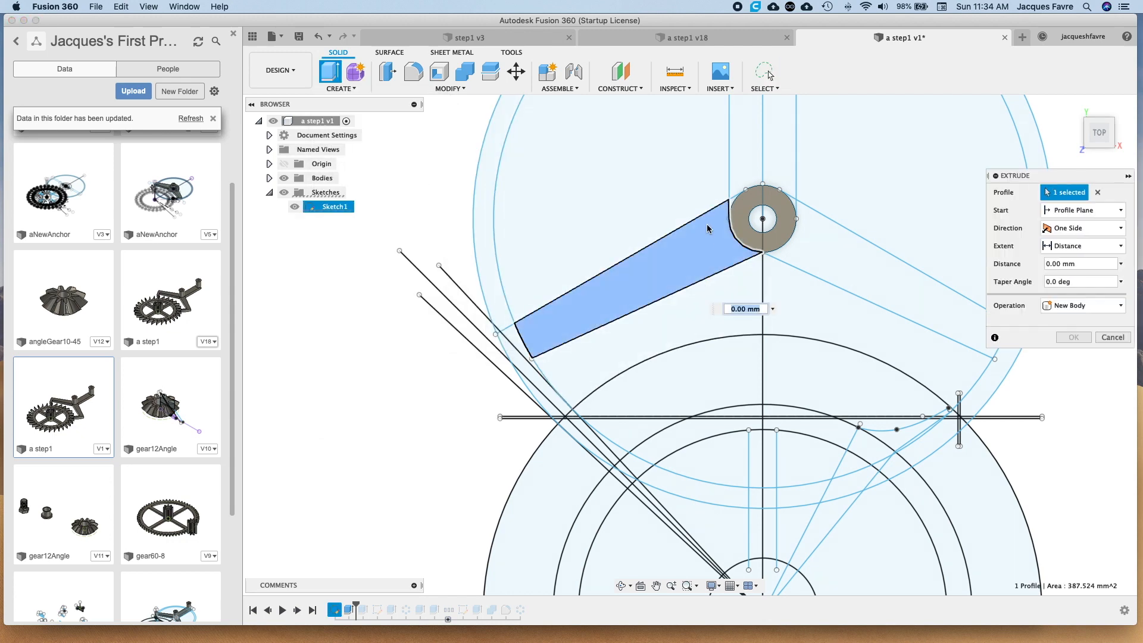
click(733, 205)
click(747, 181)
click(775, 178)
click(792, 200)
- Add the remaining upright arm regions, the right anchor arm and the right pallet to the extrusion profiles
scroll(780, 173, down, 5)
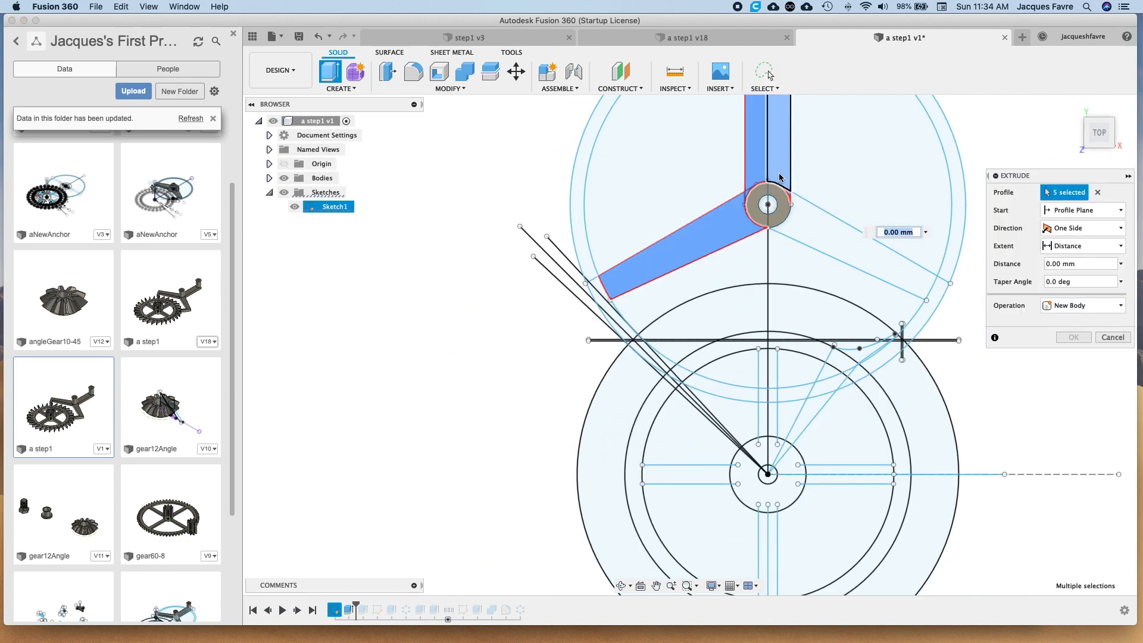
middle_drag(821, 165, 808, 273)
scroll(749, 198, up, 10)
click(734, 195)
click(841, 229)
scroll(864, 271, down, 10)
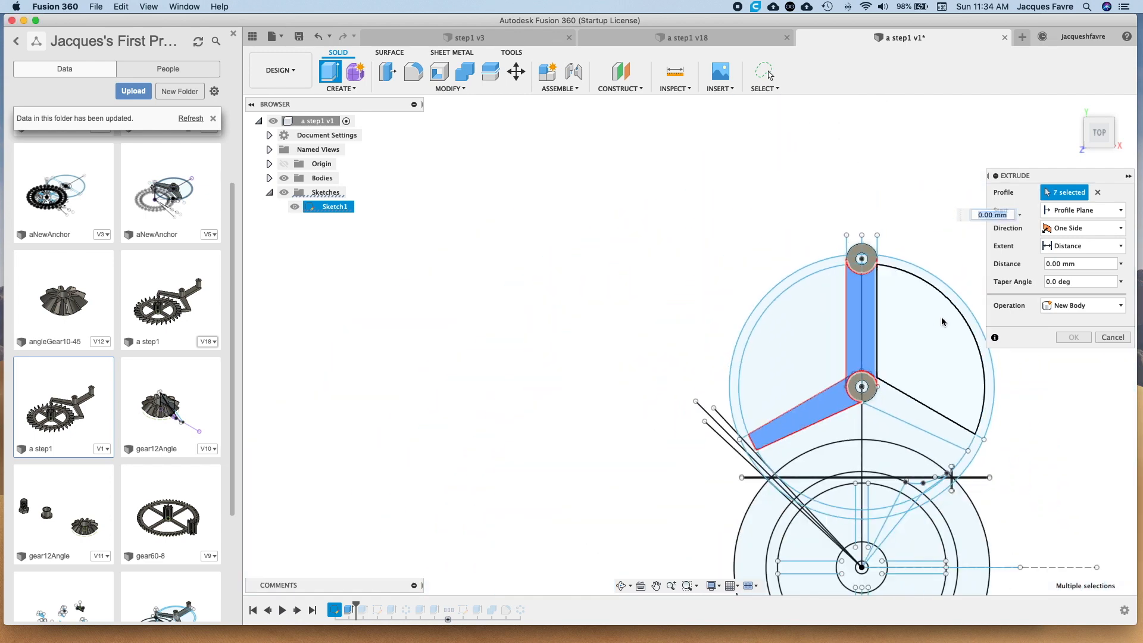
middle_drag(944, 324, 773, 276)
click(768, 306)
click(804, 357)
- Add the small regions at the right pallet tip, up to the offset vertical line, to the extrusion profiles
scroll(798, 381, up, 10)
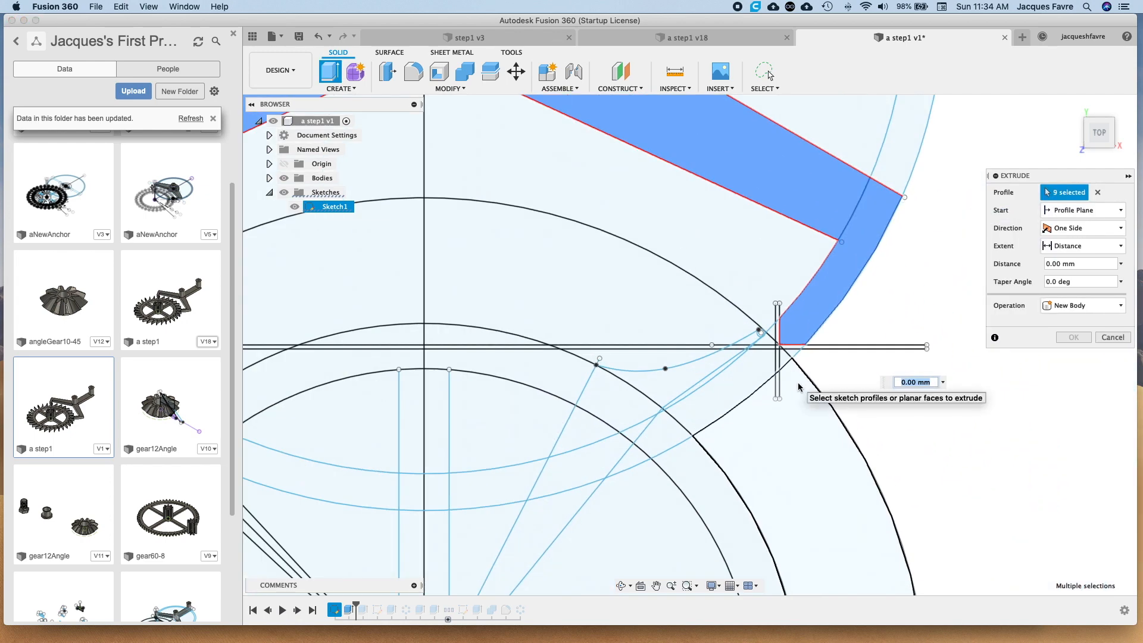
click(784, 315)
click(768, 334)
click(763, 307)
click(758, 301)
click(755, 307)
click(760, 310)
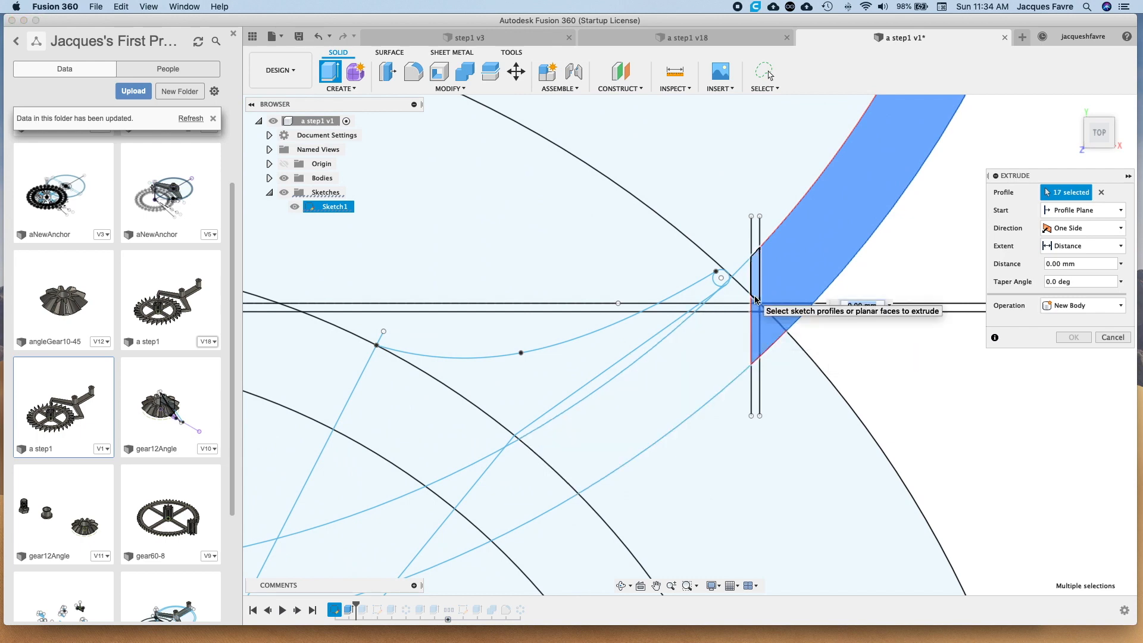
- Add the left arm's end and the left pallet's main regions down to the lower horizontal line to the extrusion profiles
scroll(710, 315, down, 5)
scroll(566, 274, up, 8)
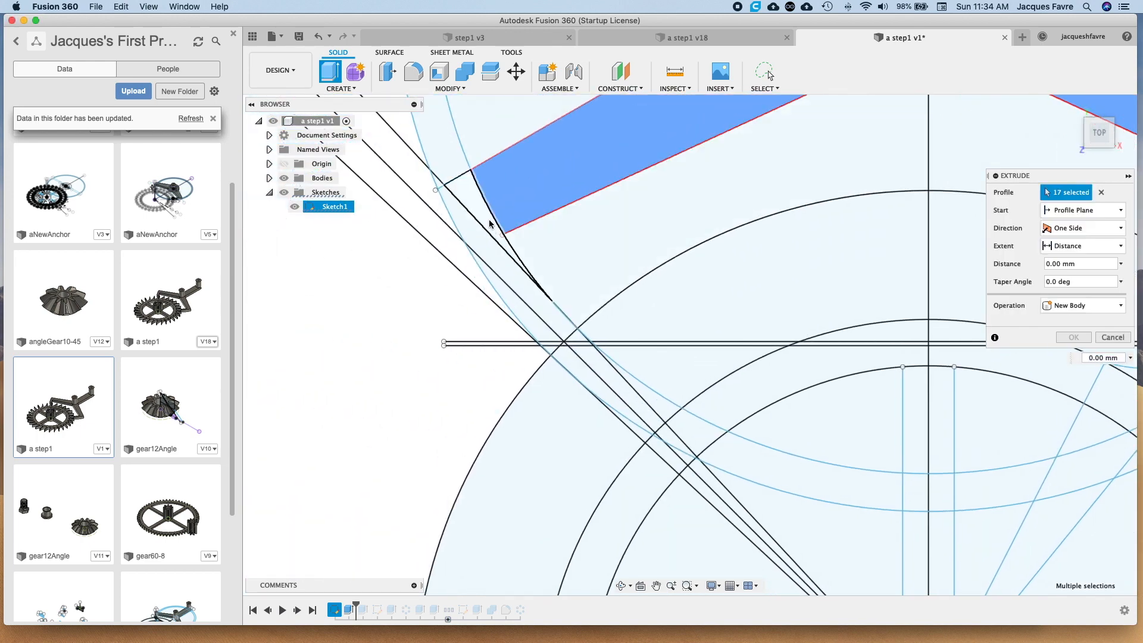
click(476, 226)
click(506, 275)
click(551, 333)
click(552, 344)
scroll(559, 345, up, 5)
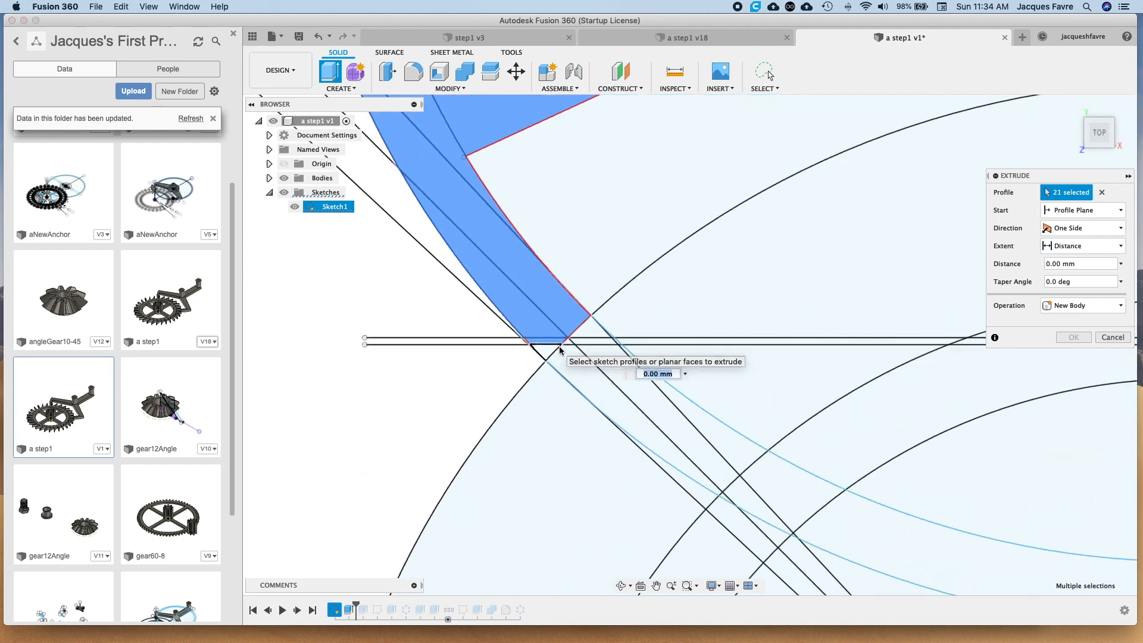
- Add the remaining small regions at the left pallet tip and extrude all selected profiles 5 mm with the Join operation
click(602, 333)
click(670, 335)
click(667, 318)
click(625, 309)
scroll(679, 331, up, 5)
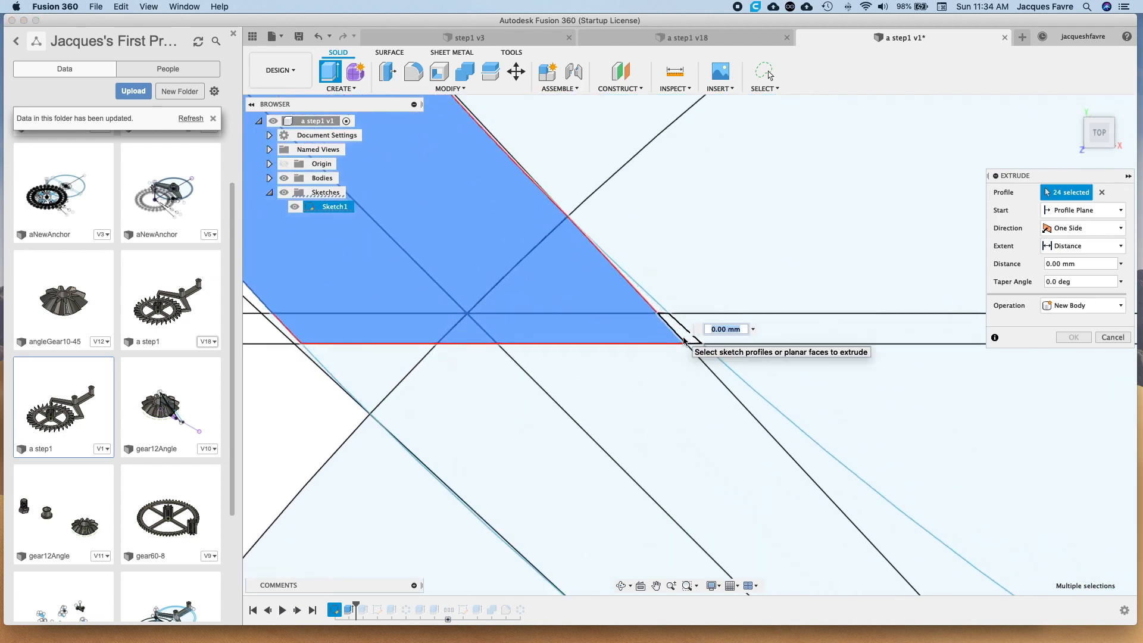
click(664, 317)
scroll(780, 368, down, 5)
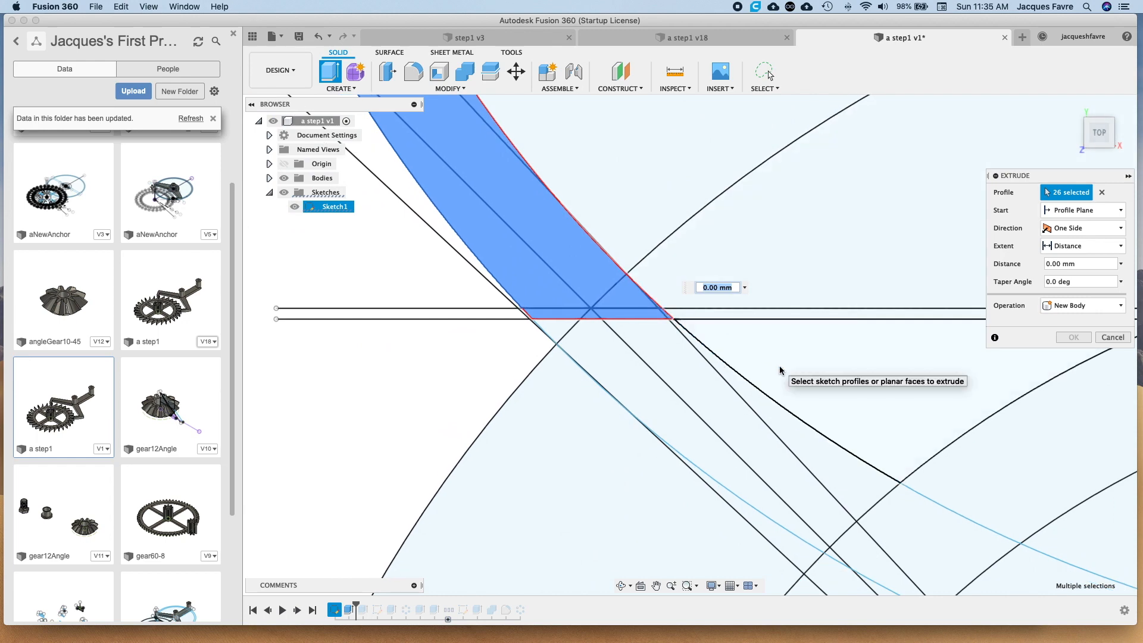
text(5)
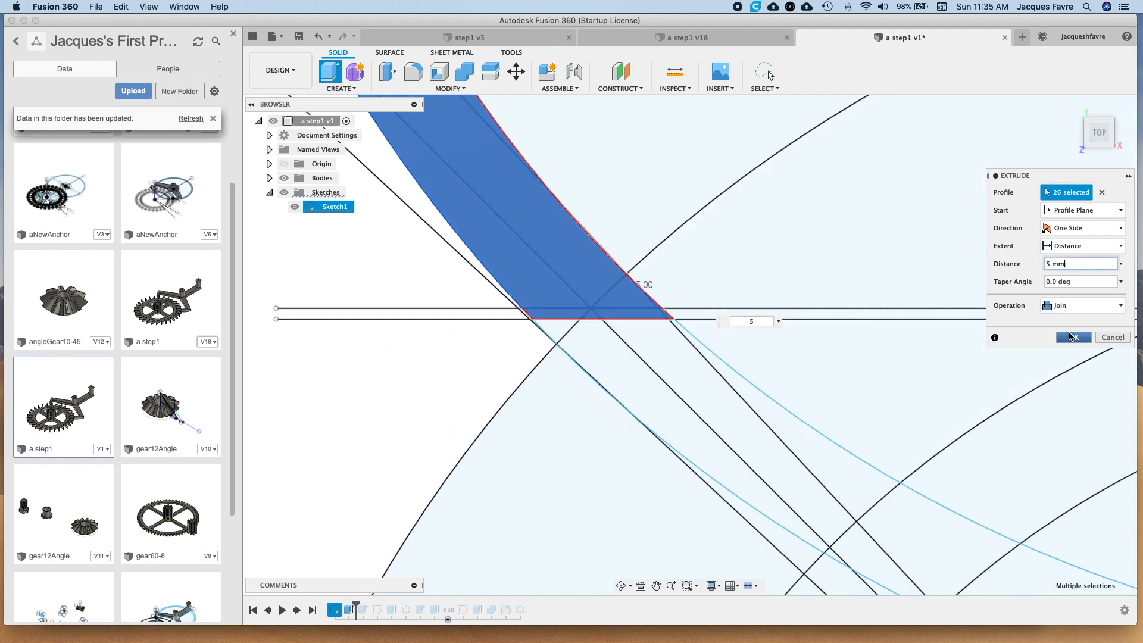
click(1073, 337)
scroll(1012, 336, down, 10)
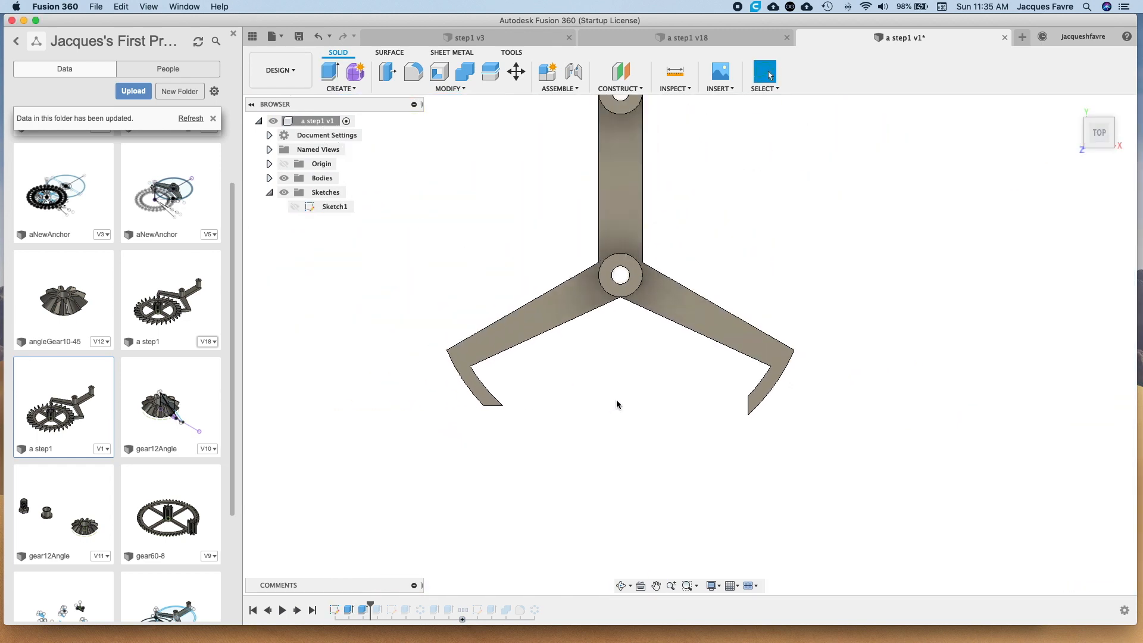
- Save the copied anchor design as a new version
click(299, 36)
text(Gear Speed)
click(575, 321)
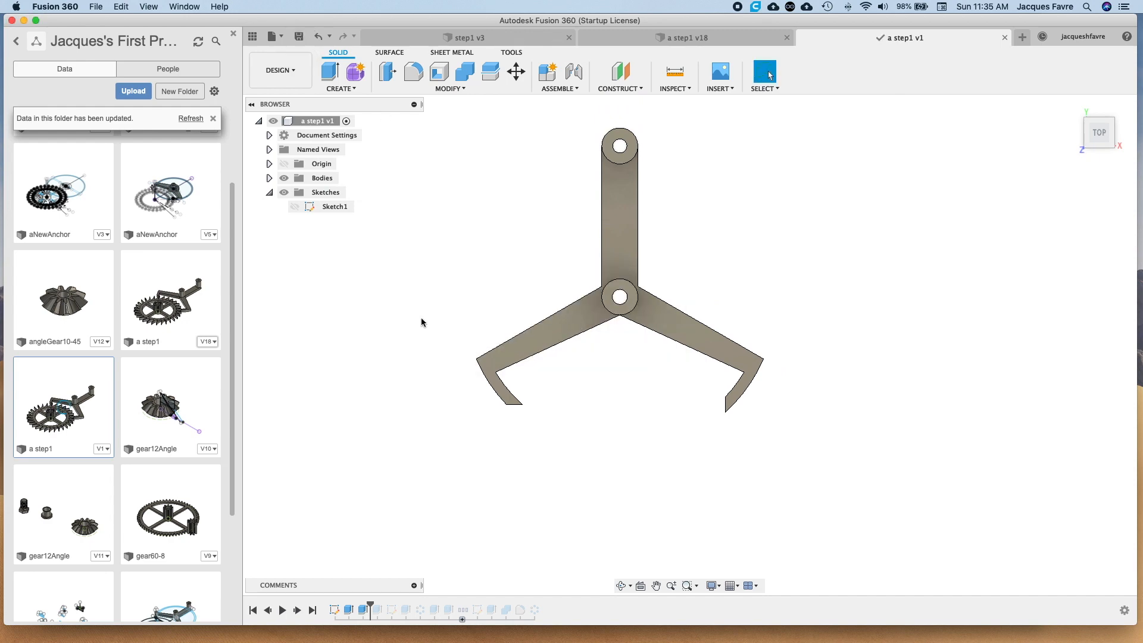
- Show Sketch1 and rotate the anchor body about its hub with a Z angle of 2.7 deg
click(294, 207)
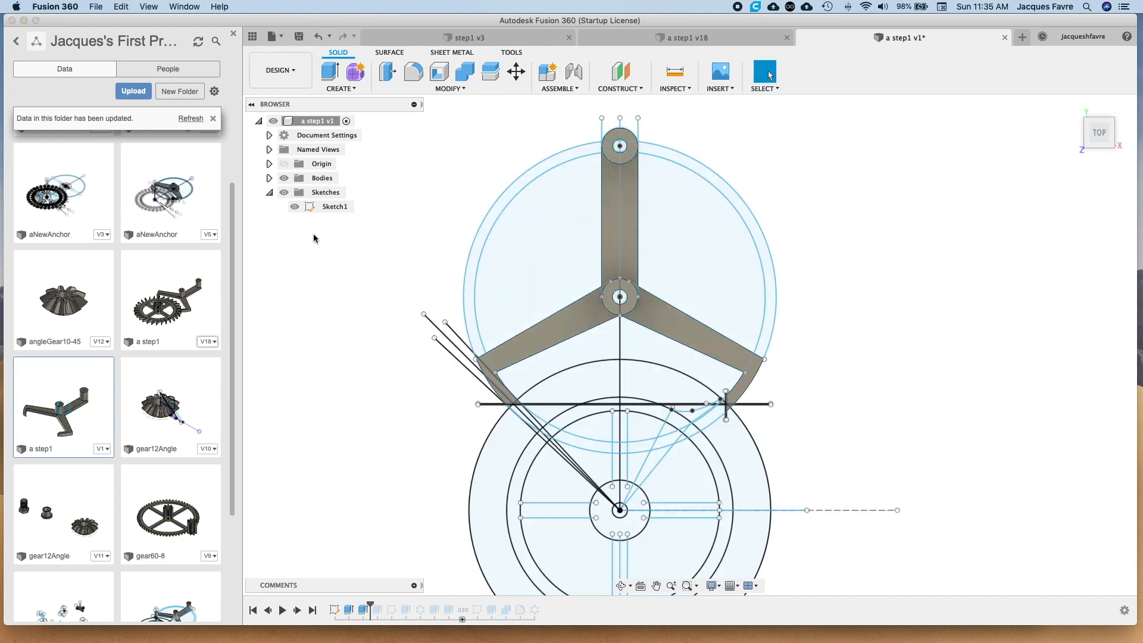
scroll(518, 429, up, 5)
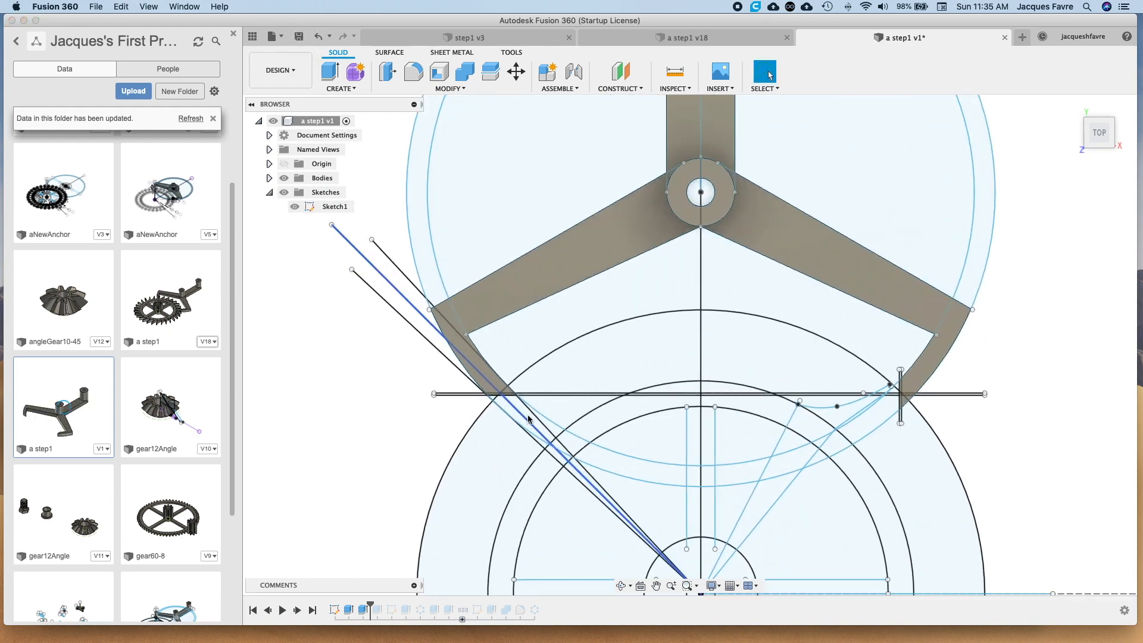
click(516, 71)
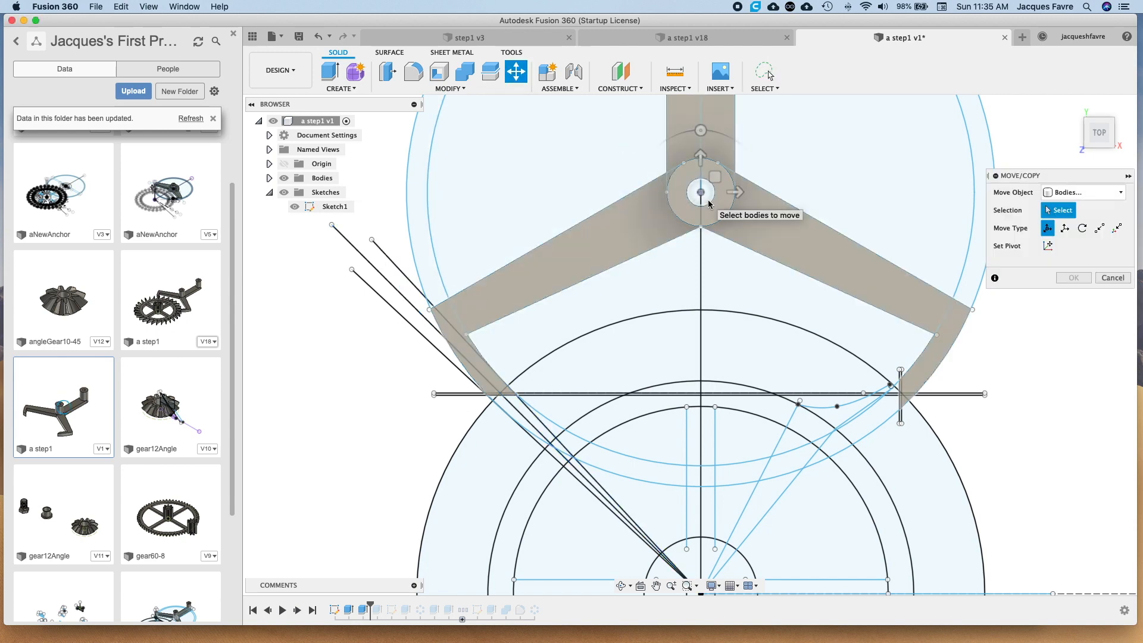
click(709, 204)
drag(701, 130, 814, 211)
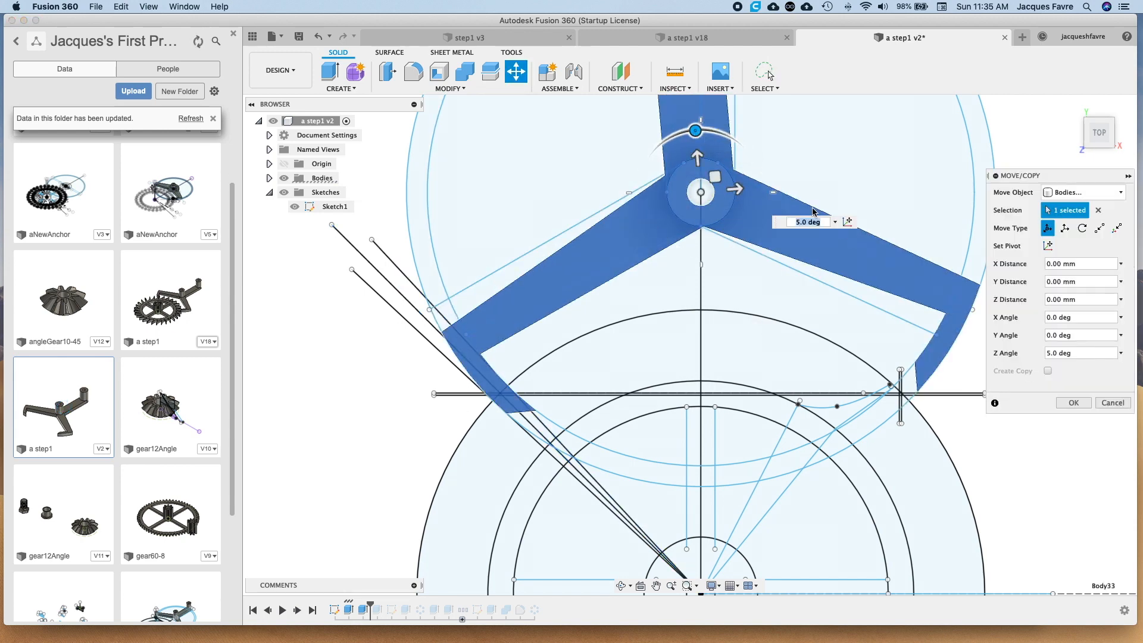
text(2.7)
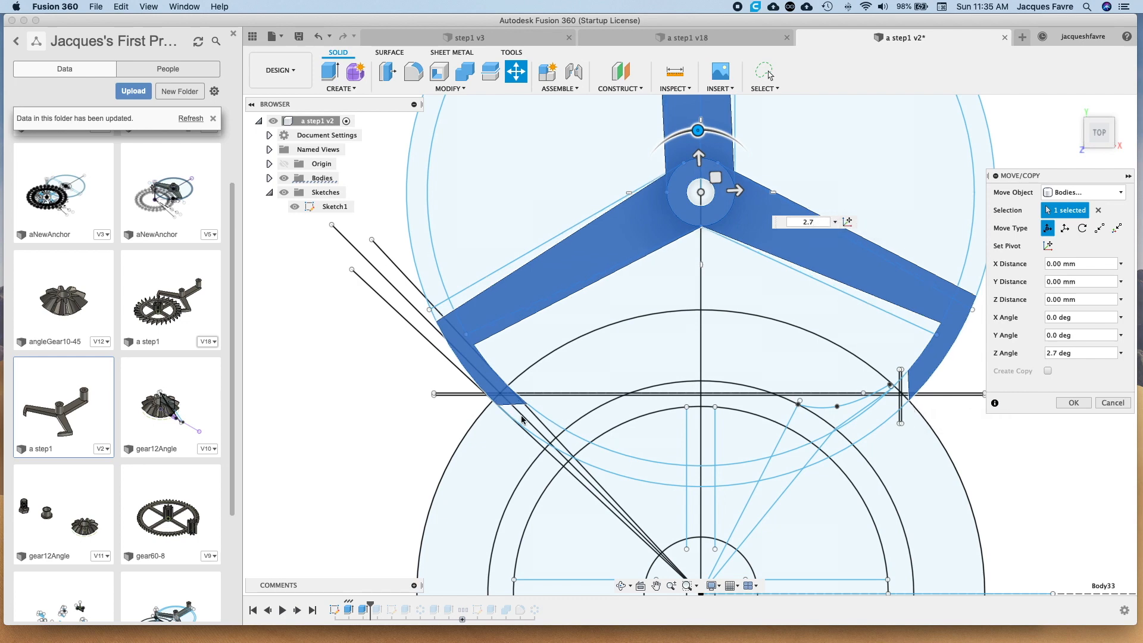
middle_drag(1074, 442, 986, 465)
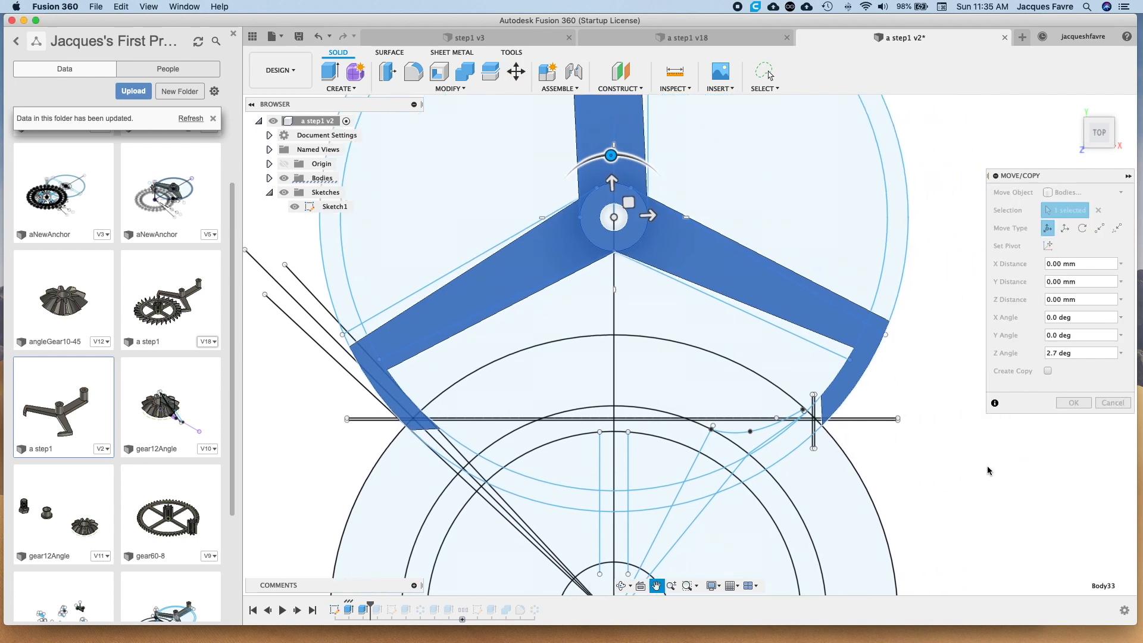
click(1075, 404)
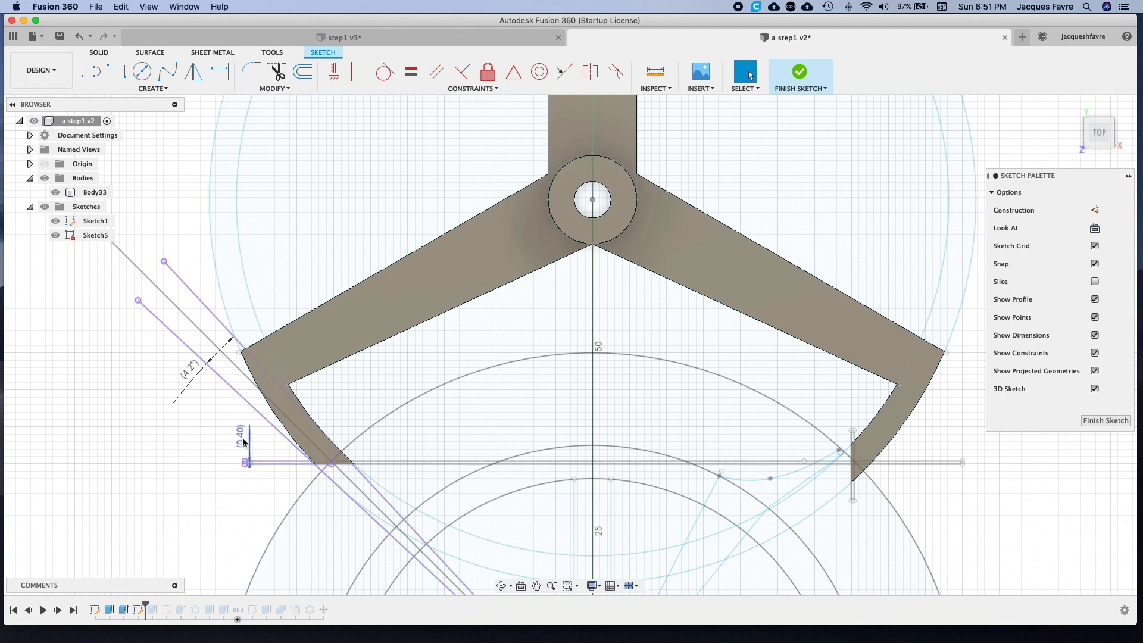
- Switch to the step1 v3 design containing the anchor and escape wheel
click(448, 40)
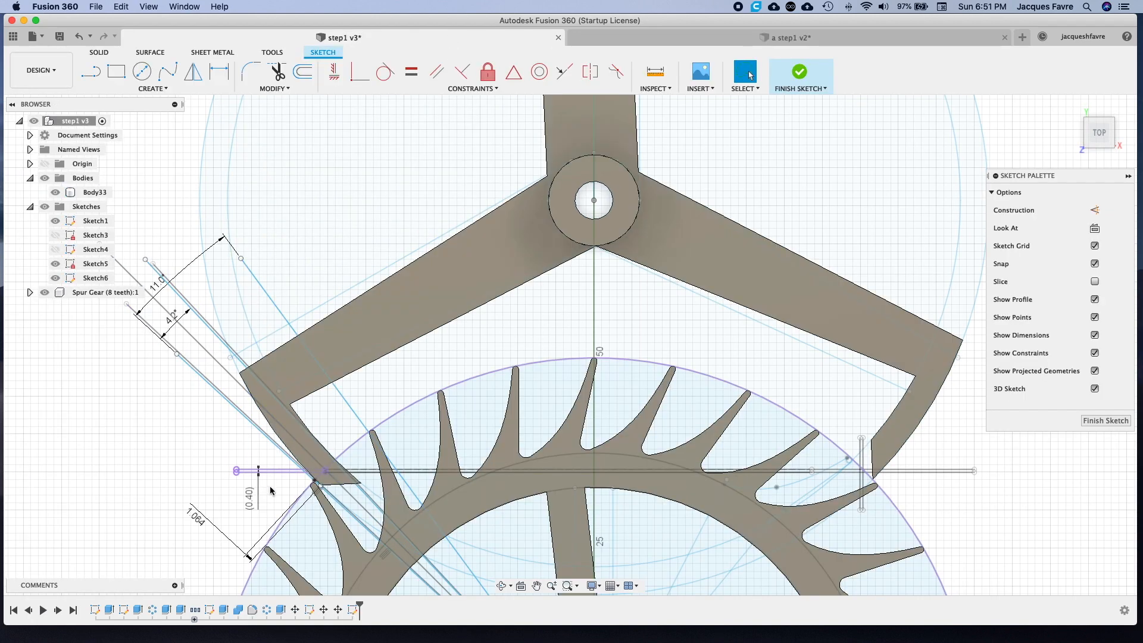